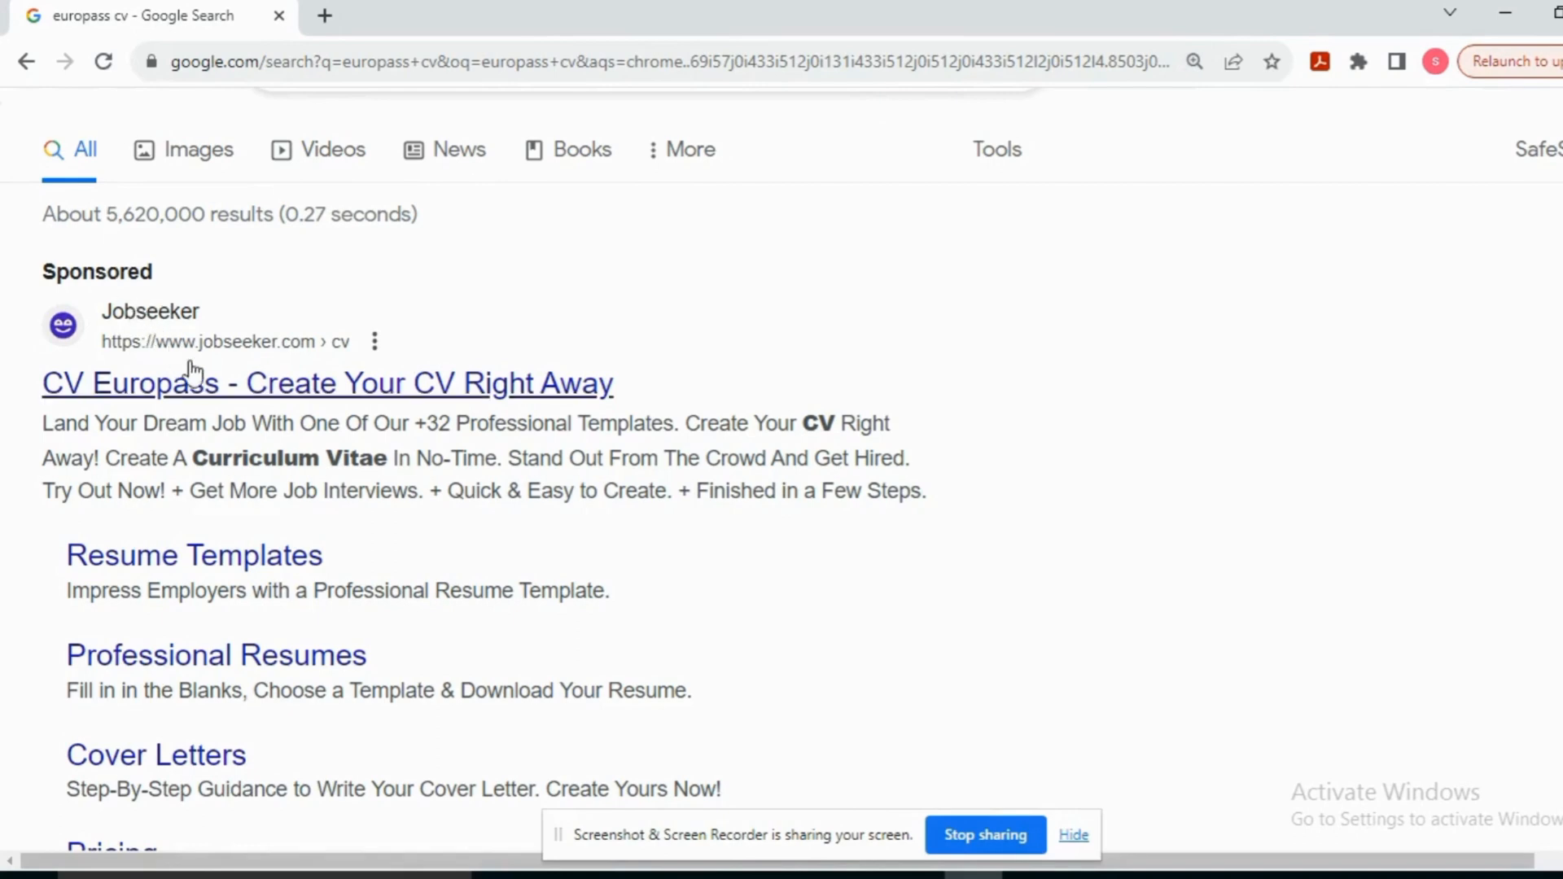
Step: Scroll the Google results for 'europass cv' to find the official Create your Europass CV link
{"action": "scroll", "coordinate": [781, 469], "scroll_direction": "down", "scroll_amount": 7}
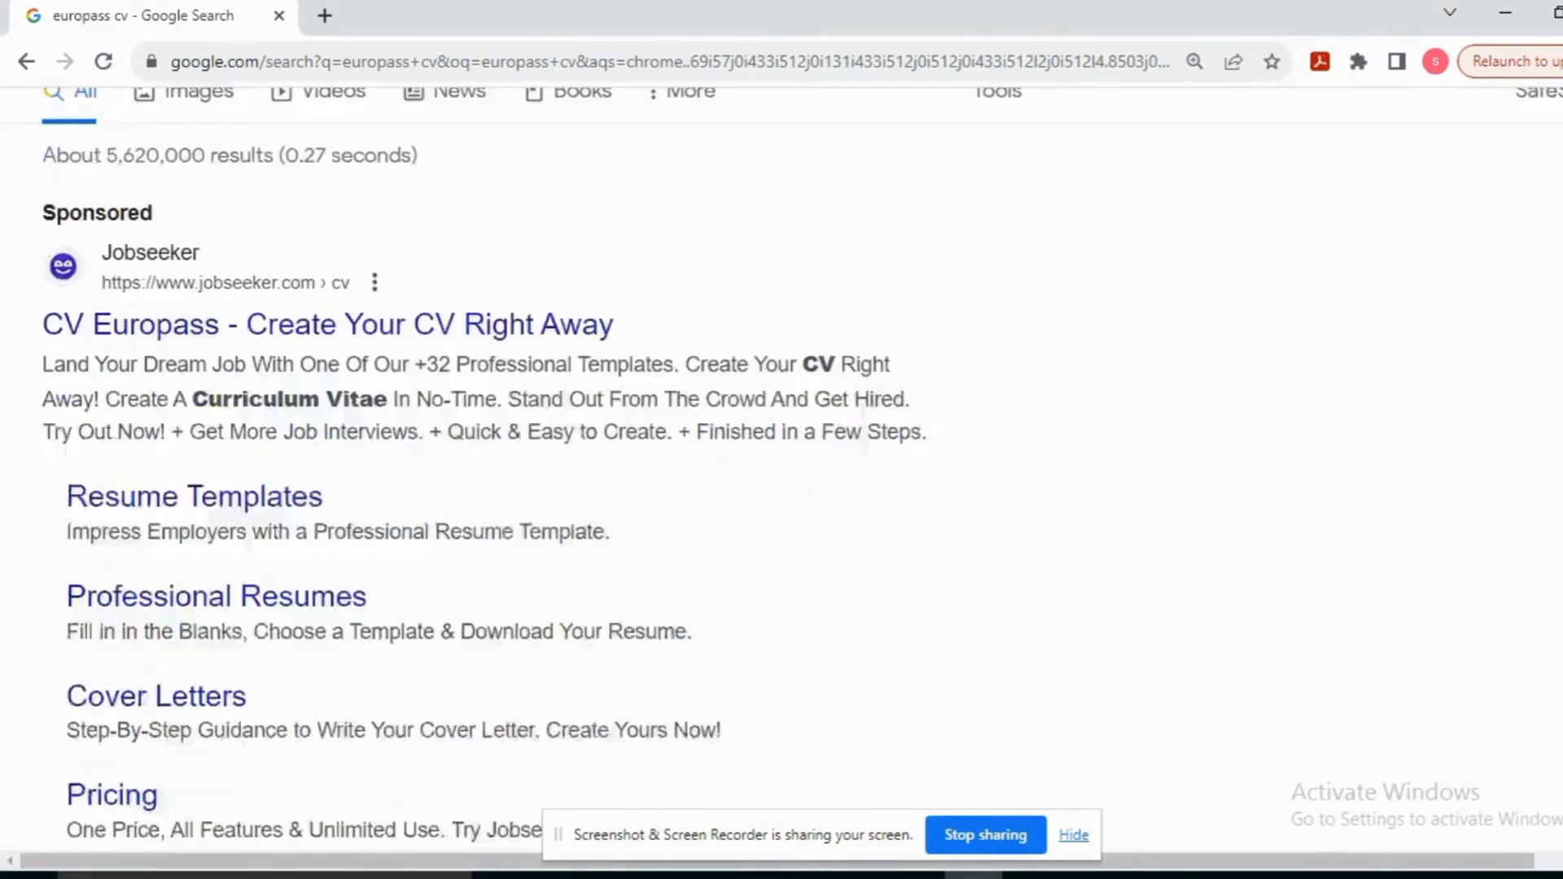
{"action": "scroll", "coordinate": [482, 513], "scroll_direction": "down", "scroll_amount": 1}
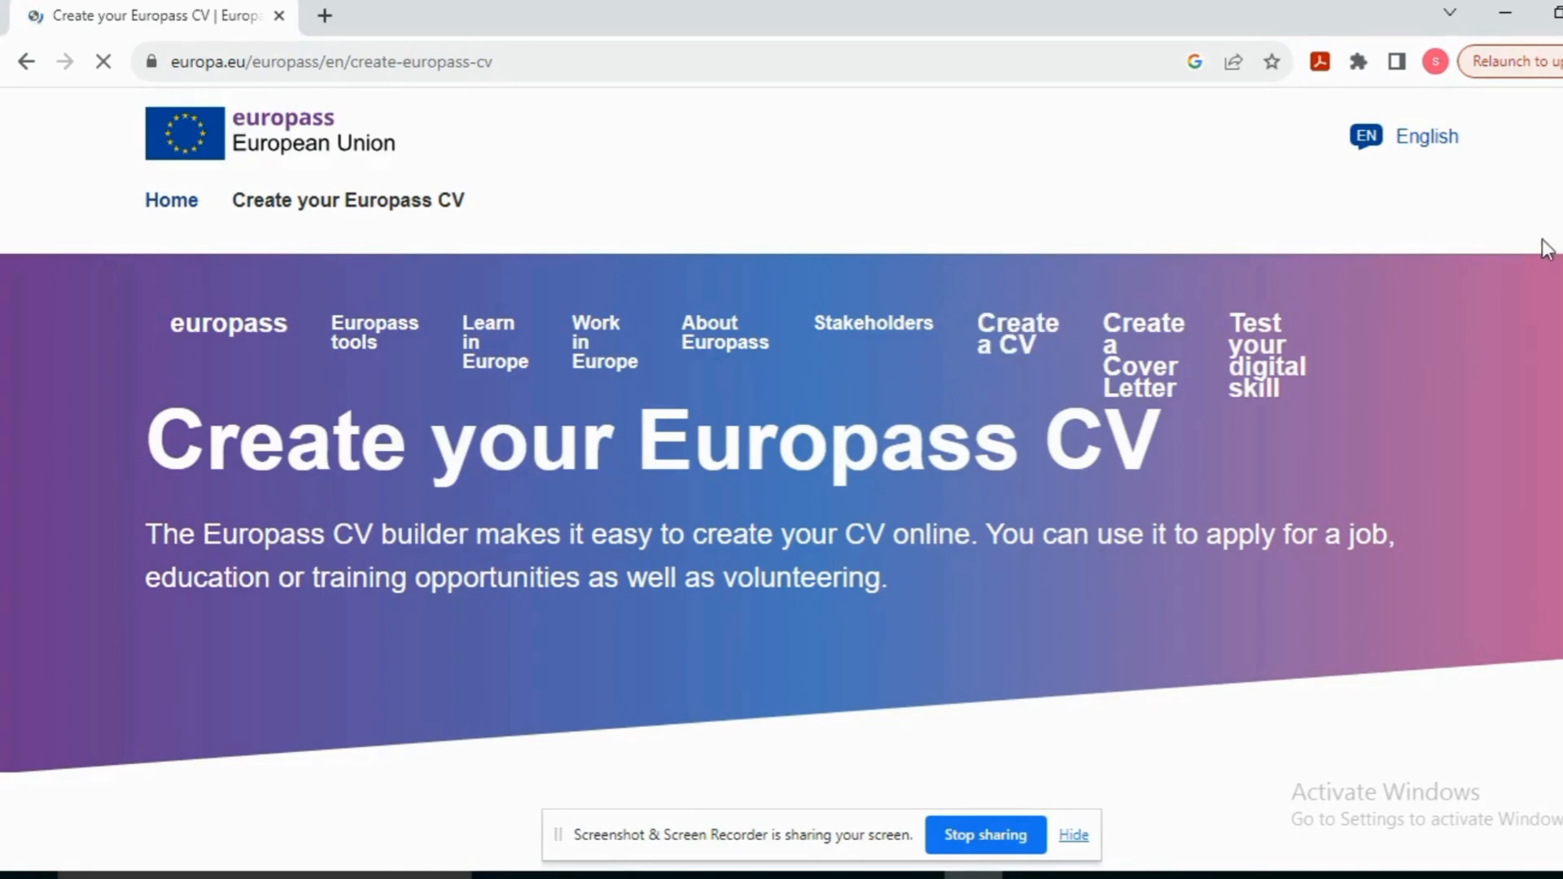
Step: Scroll down the Create your Europass CV page and open the Europass CV builder
{"action": "scroll", "coordinate": [781, 444], "scroll_direction": "down", "scroll_amount": 8}
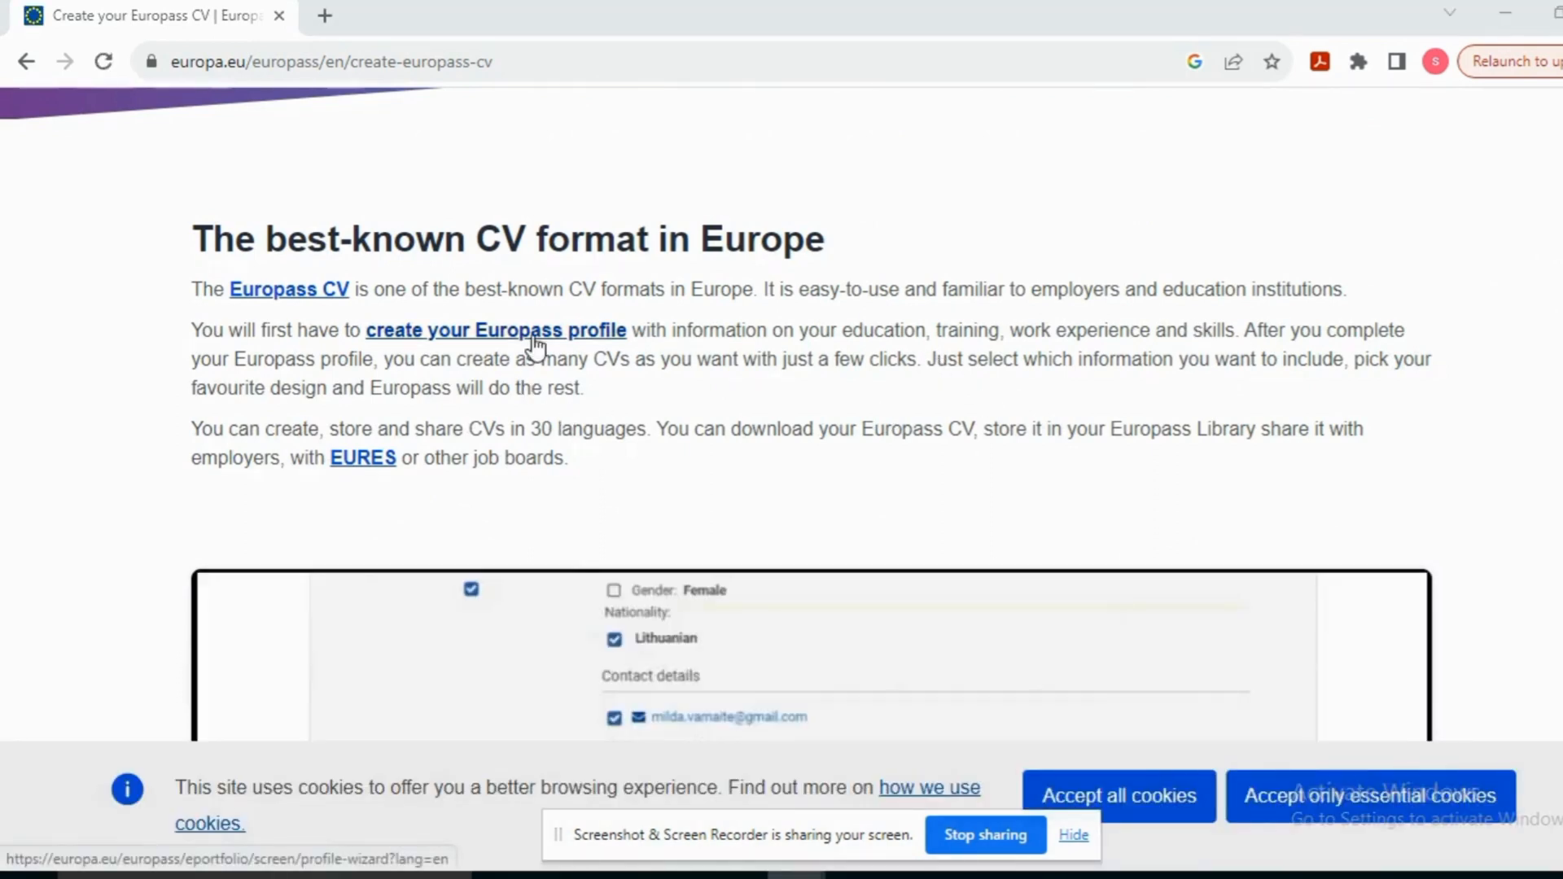
{"action": "left_click", "coordinate": [329, 301]}
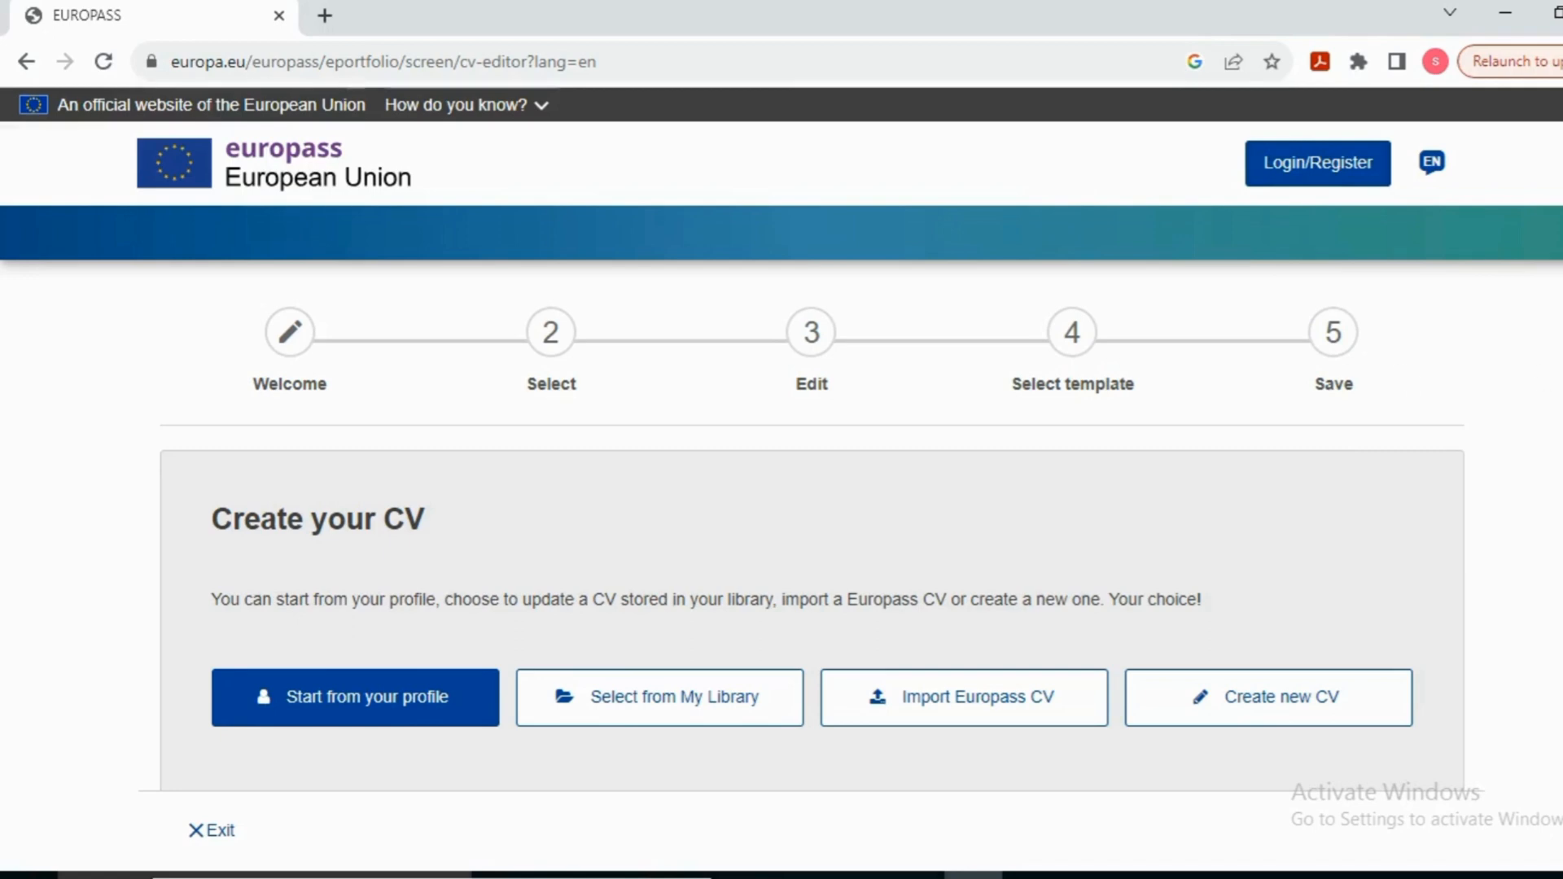
Step: Start a brand-new CV from scratch
{"action": "scroll", "coordinate": [782, 440], "scroll_direction": "down", "scroll_amount": 1}
{"action": "scroll", "coordinate": [782, 440], "scroll_direction": "up", "scroll_amount": 1}
{"action": "left_click", "coordinate": [1275, 701]}
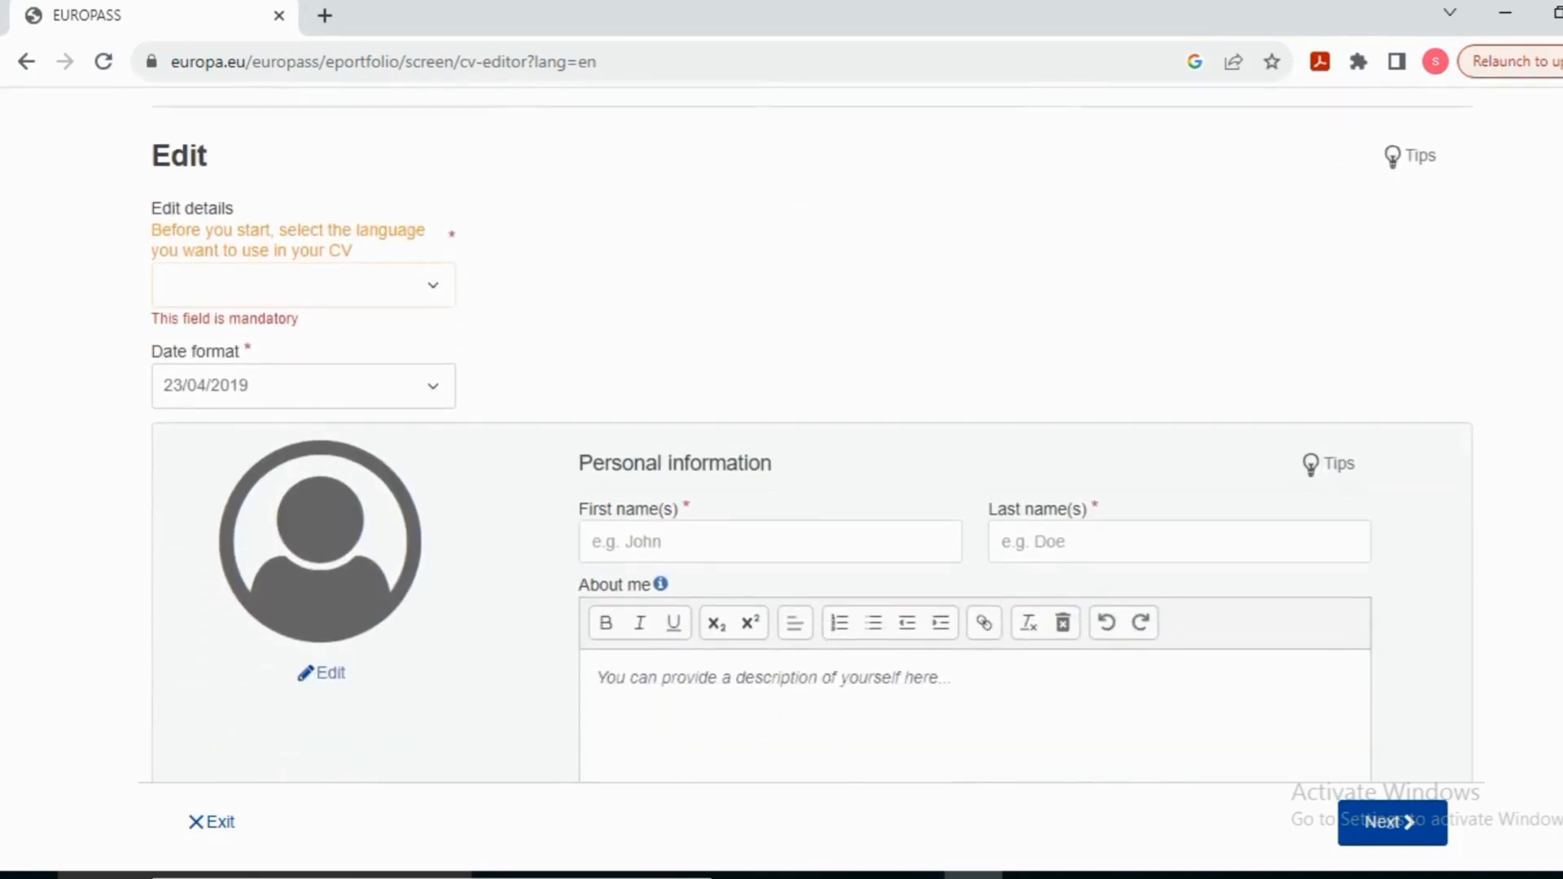
Step: Enter the person's first and last names, then clear the existing About me text
{"action": "scroll", "coordinate": [781, 439], "scroll_direction": "down", "scroll_amount": 8}
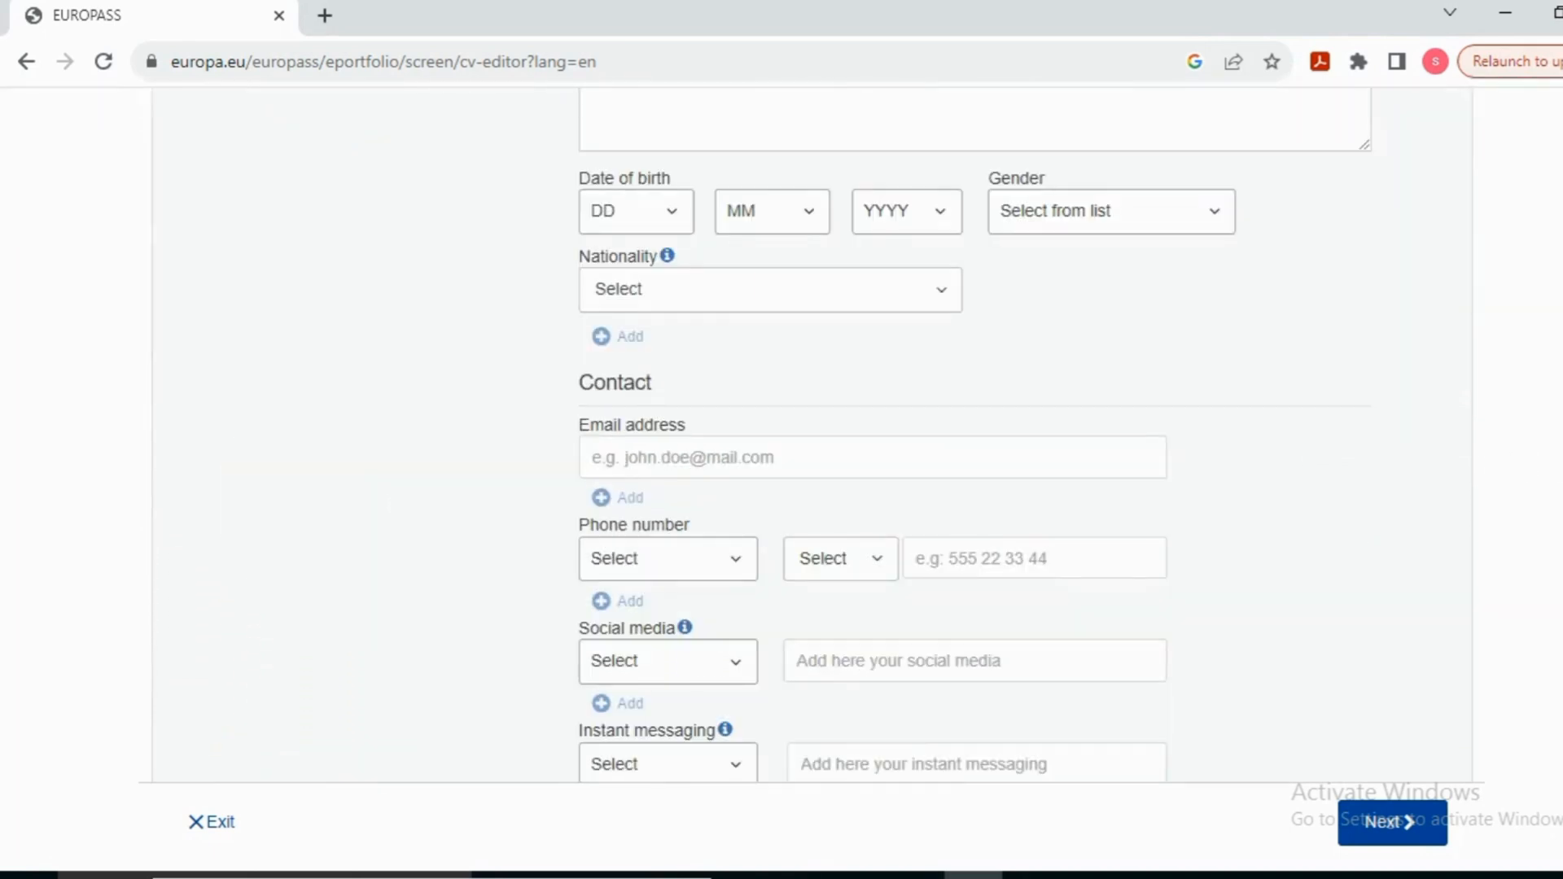
{"action": "scroll", "coordinate": [812, 435], "scroll_direction": "up", "scroll_amount": 7}
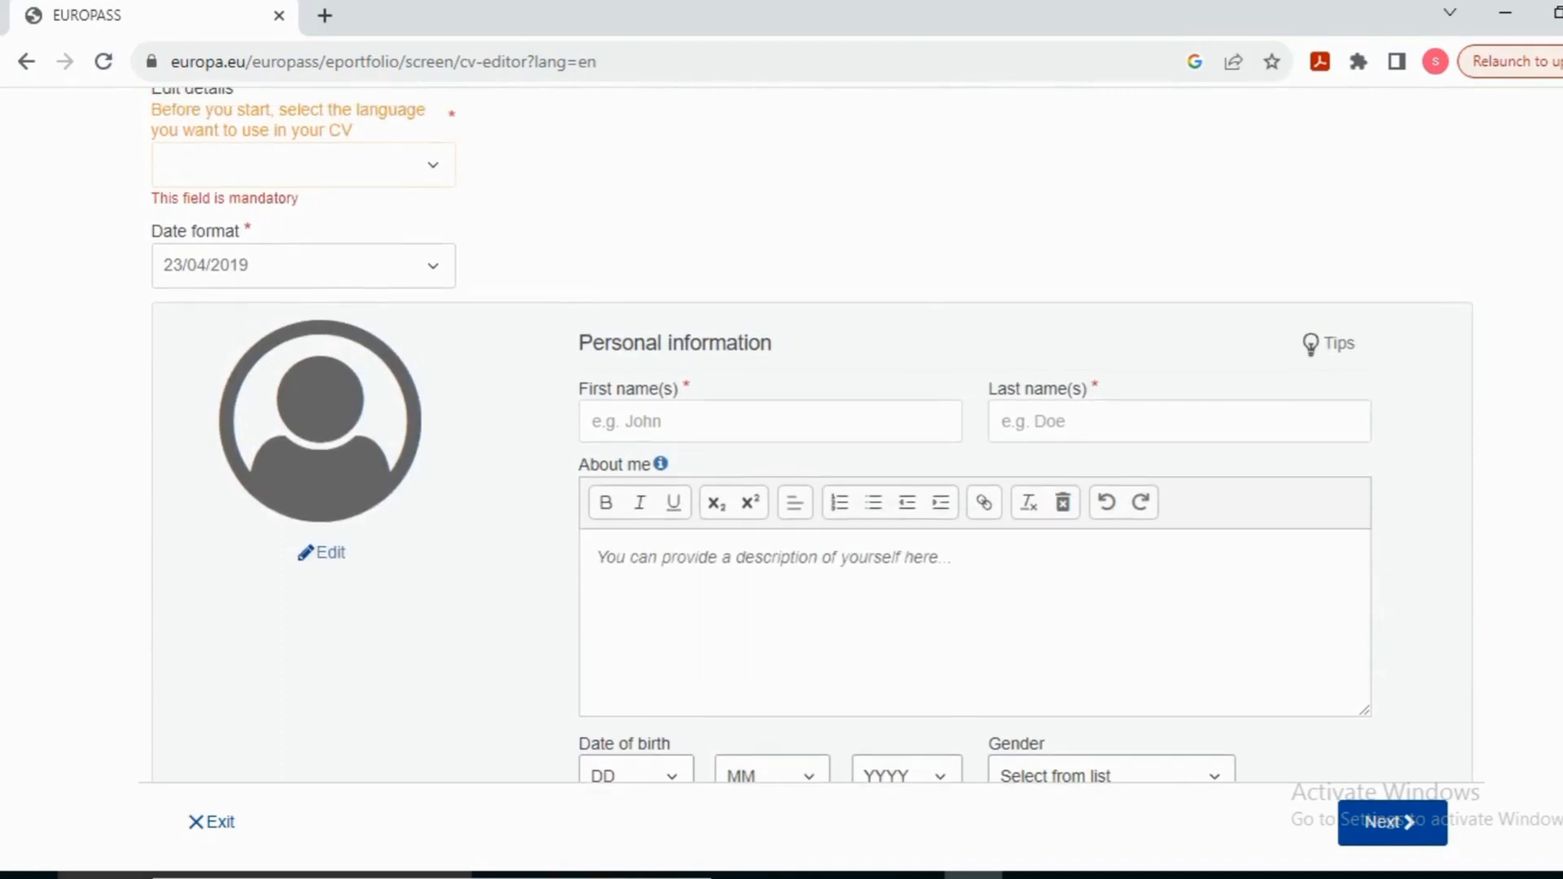
{"action": "left_click", "coordinate": [736, 411]}
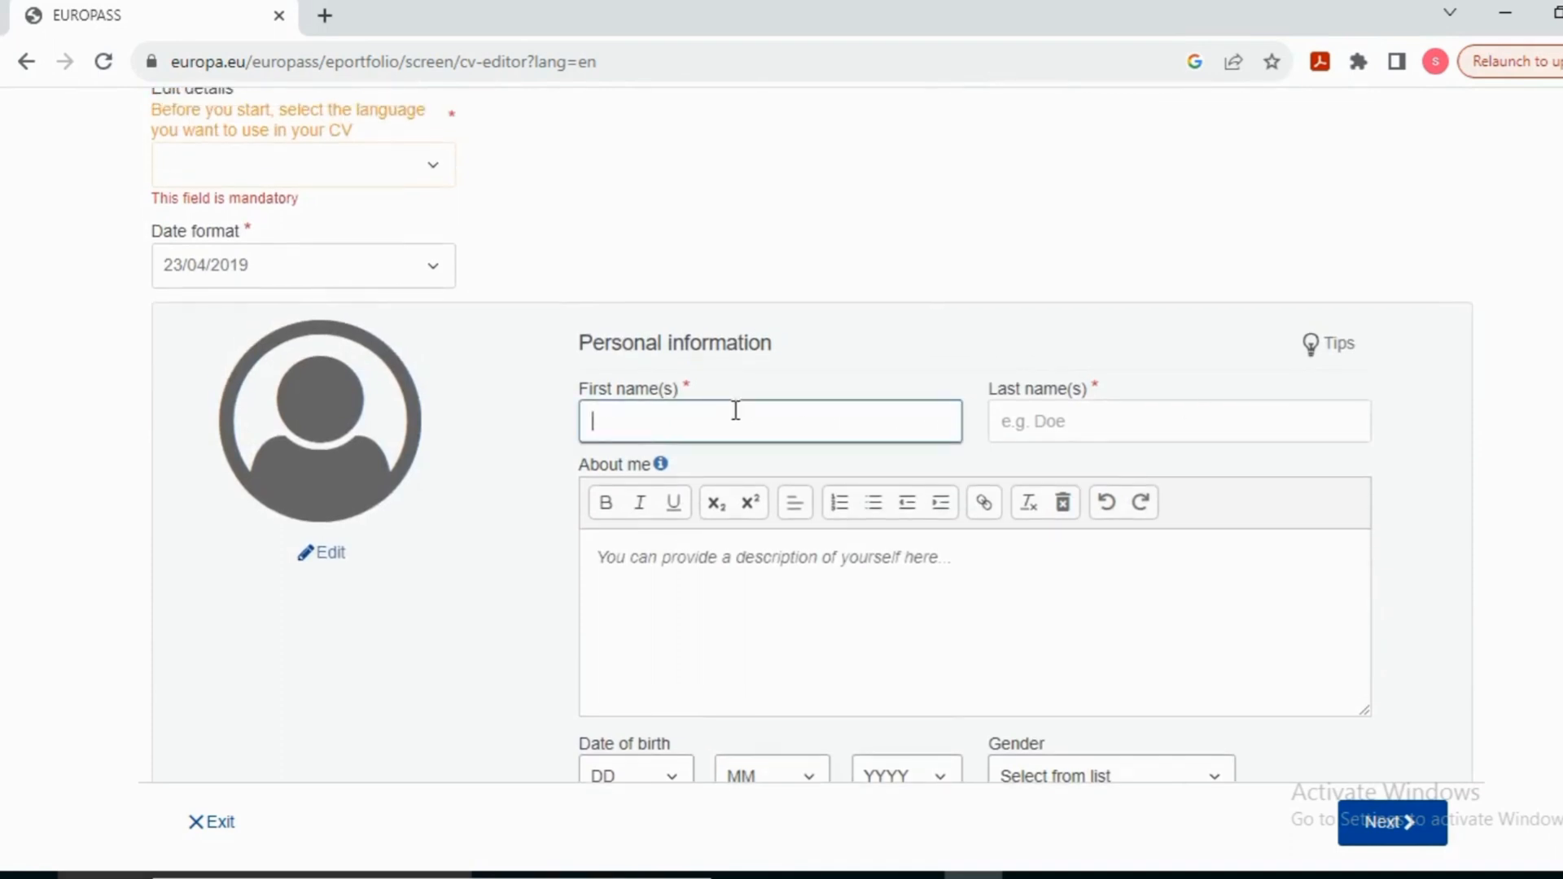
{"action": "type", "text": "a"}
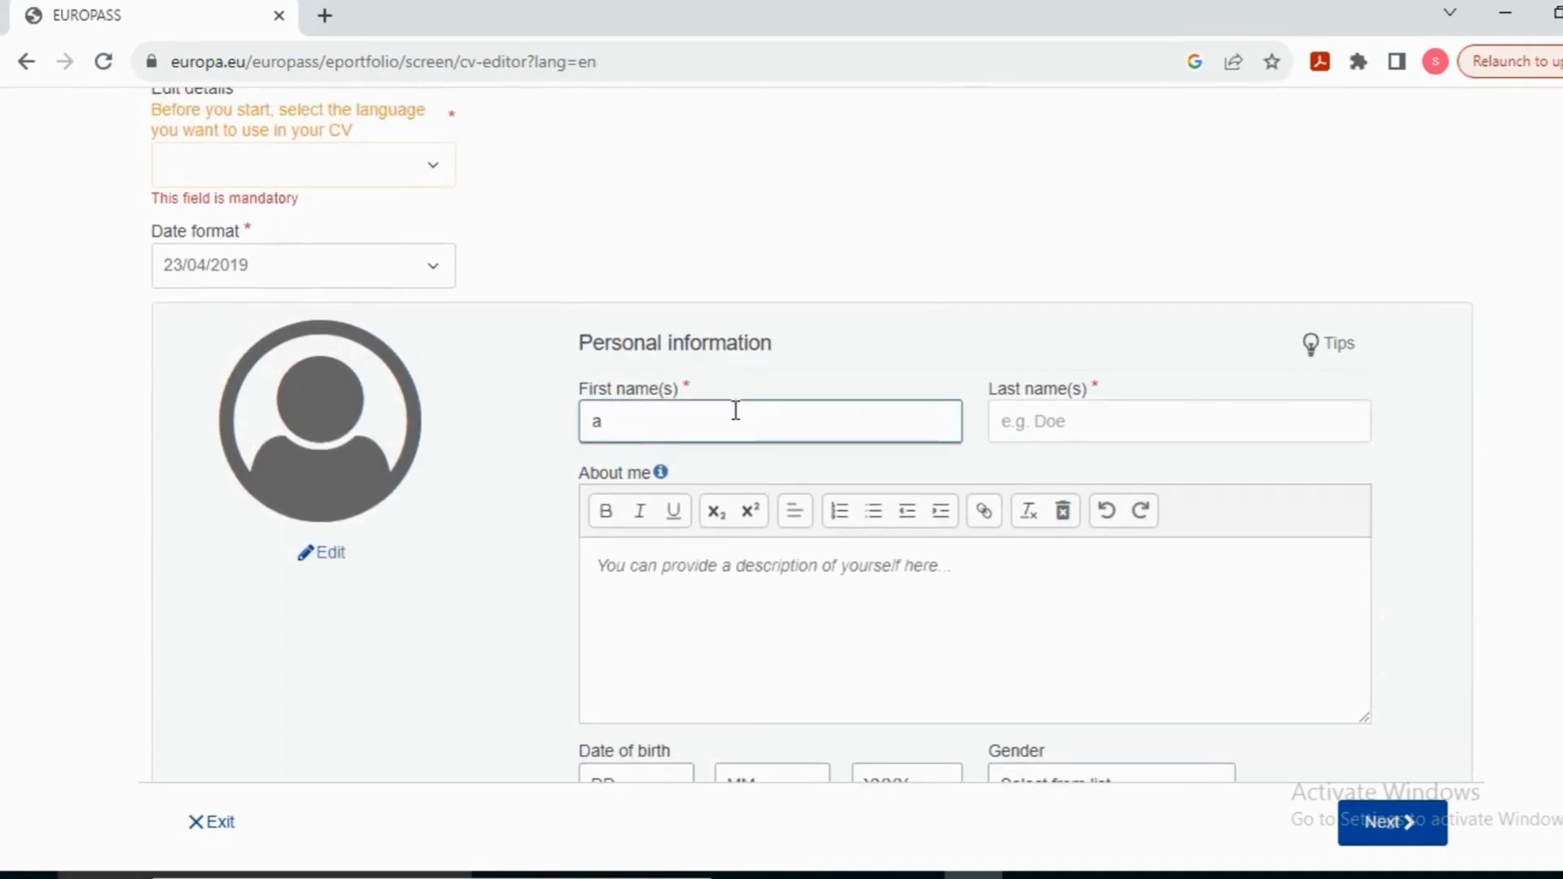
{"action": "type", "text": "l"}
{"action": "key", "text": "BackSpace"}
{"action": "key", "text": "BackSpace"}
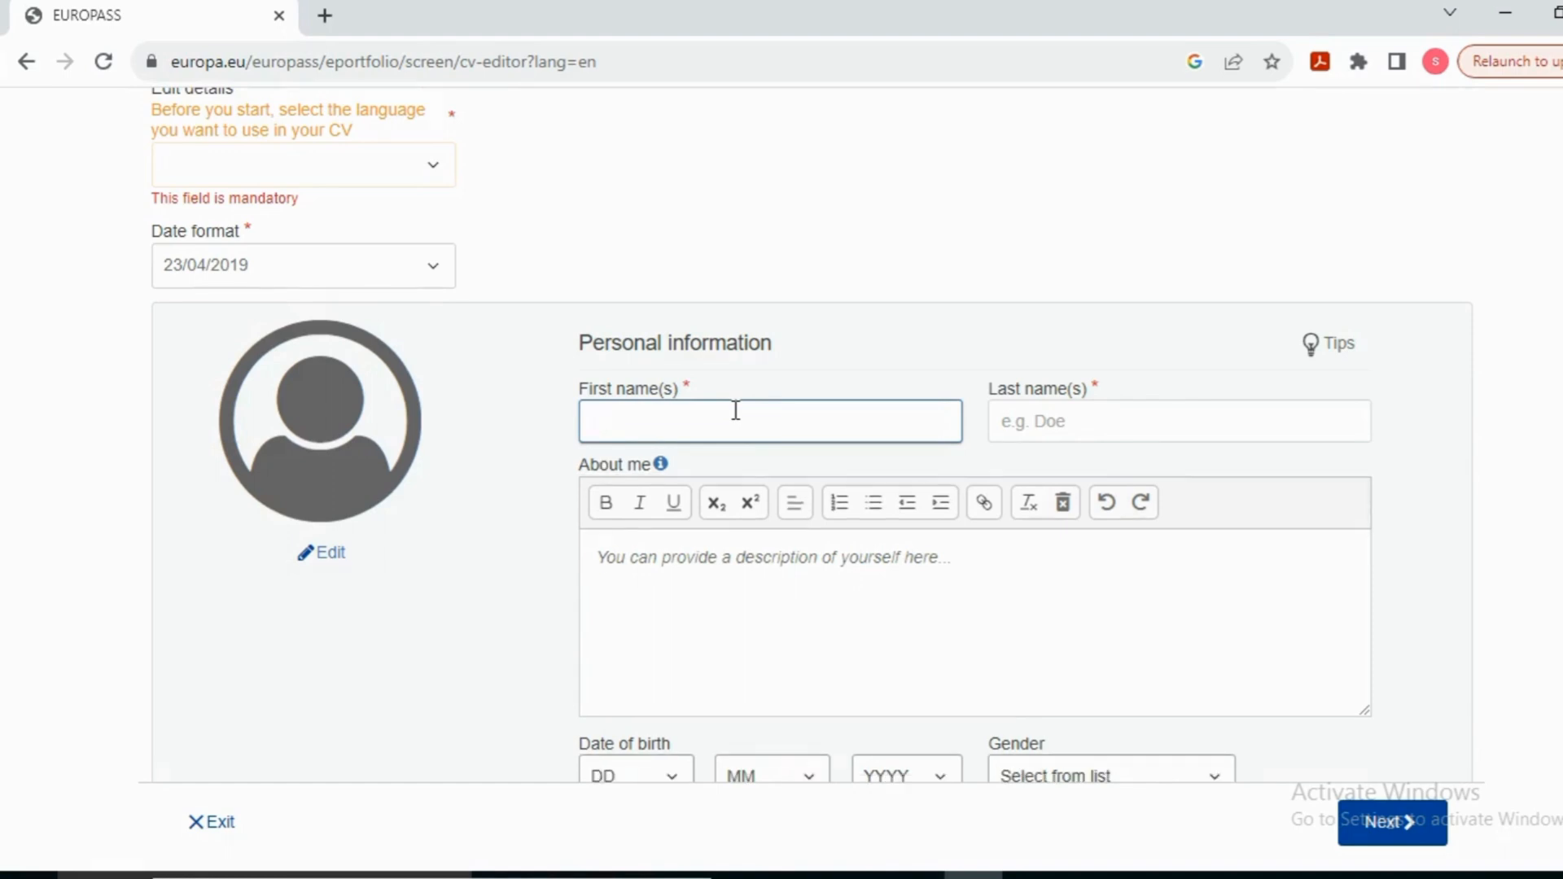
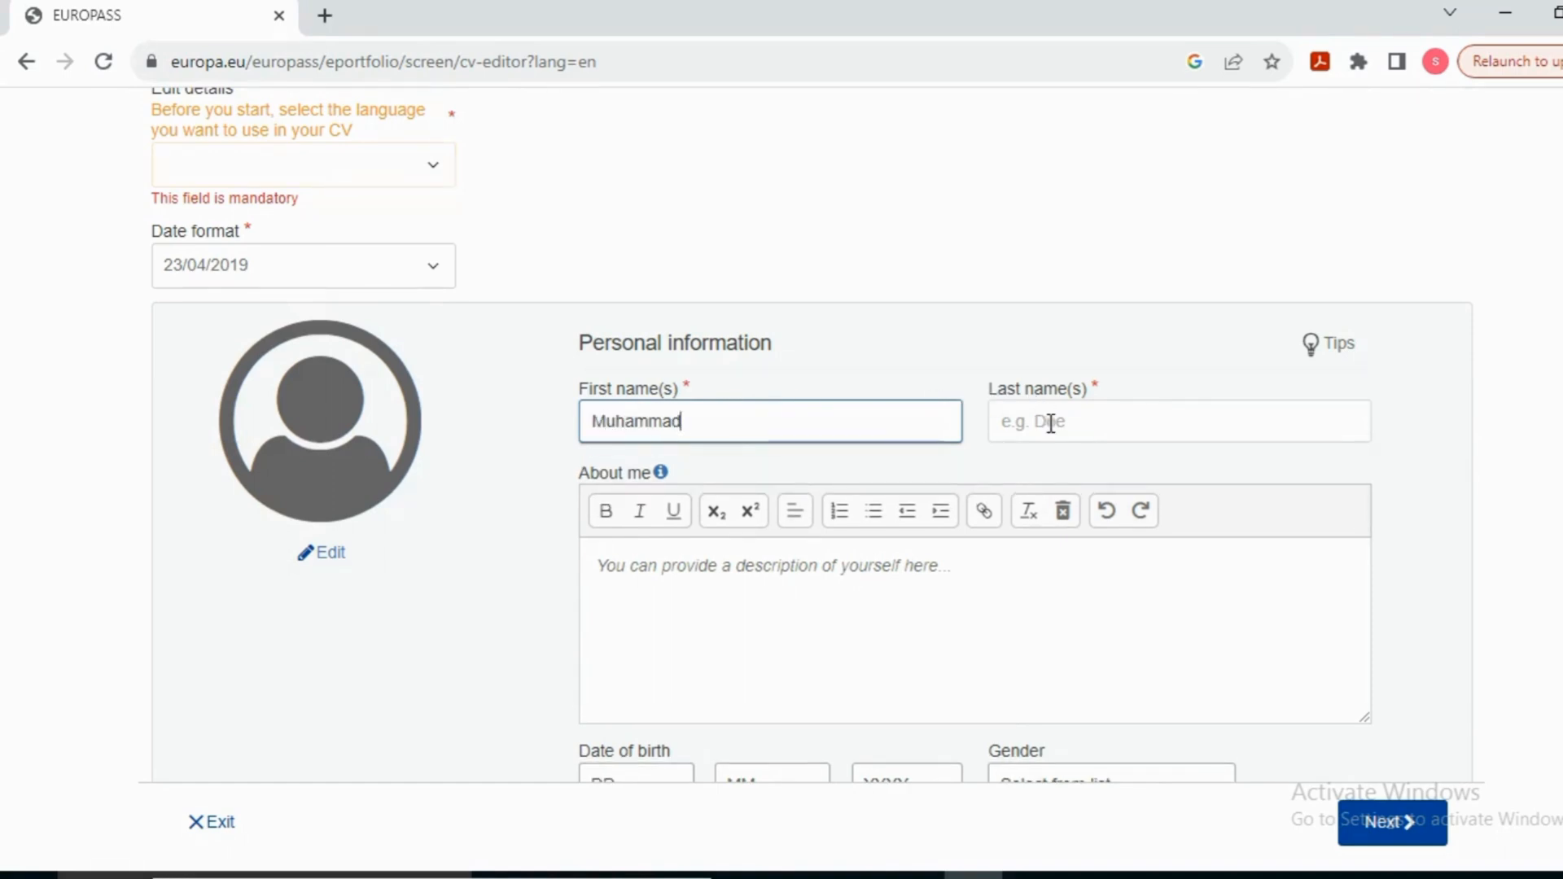
{"action": "left_click", "coordinate": [1050, 423]}
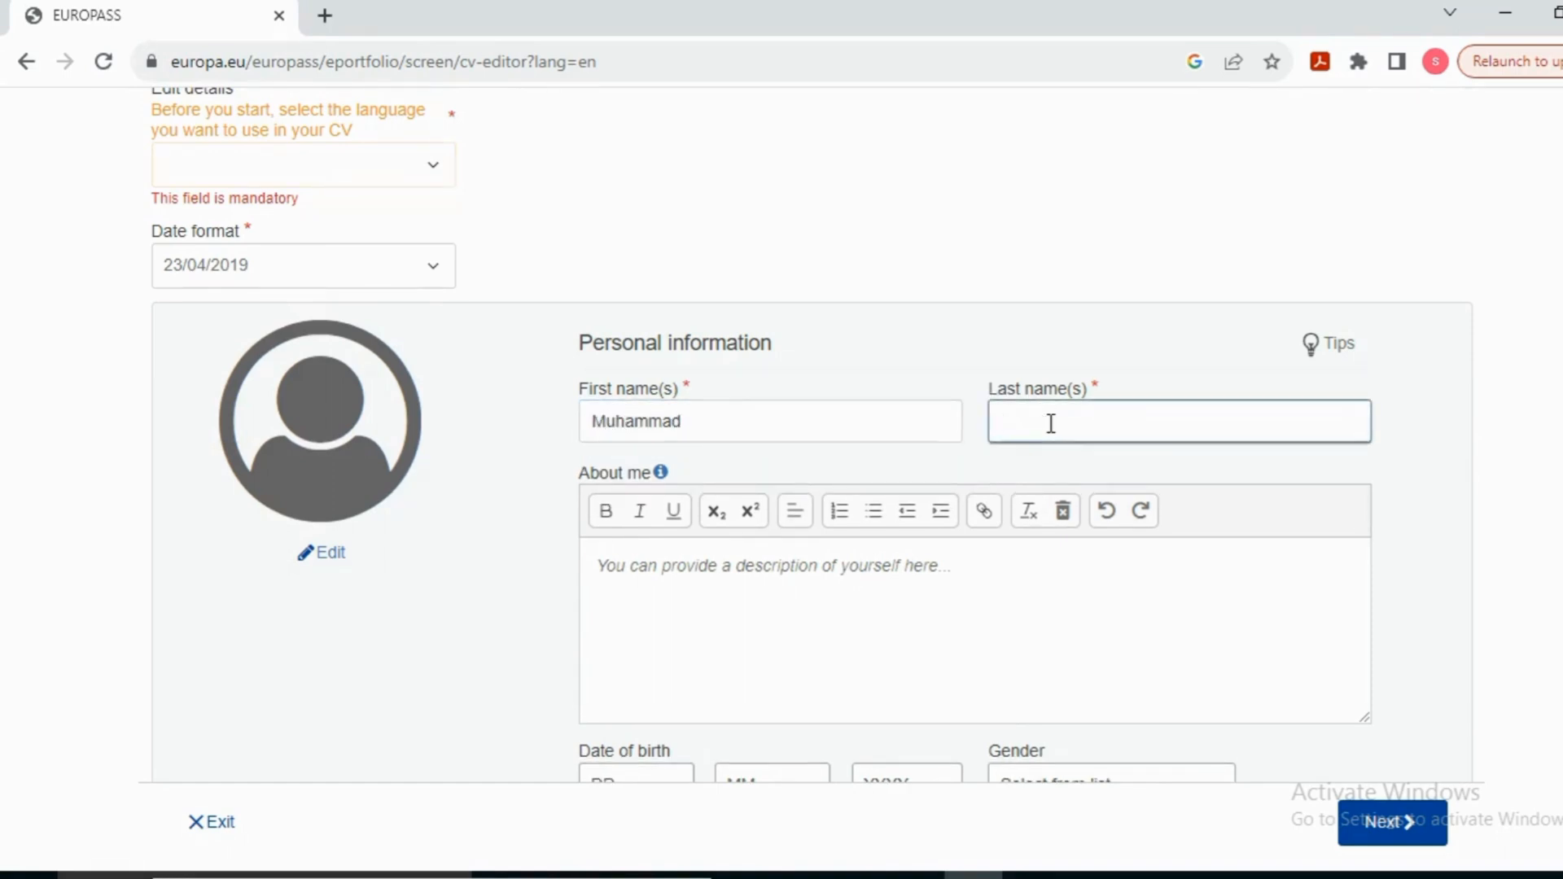
{"action": "left_click", "coordinate": [947, 565]}
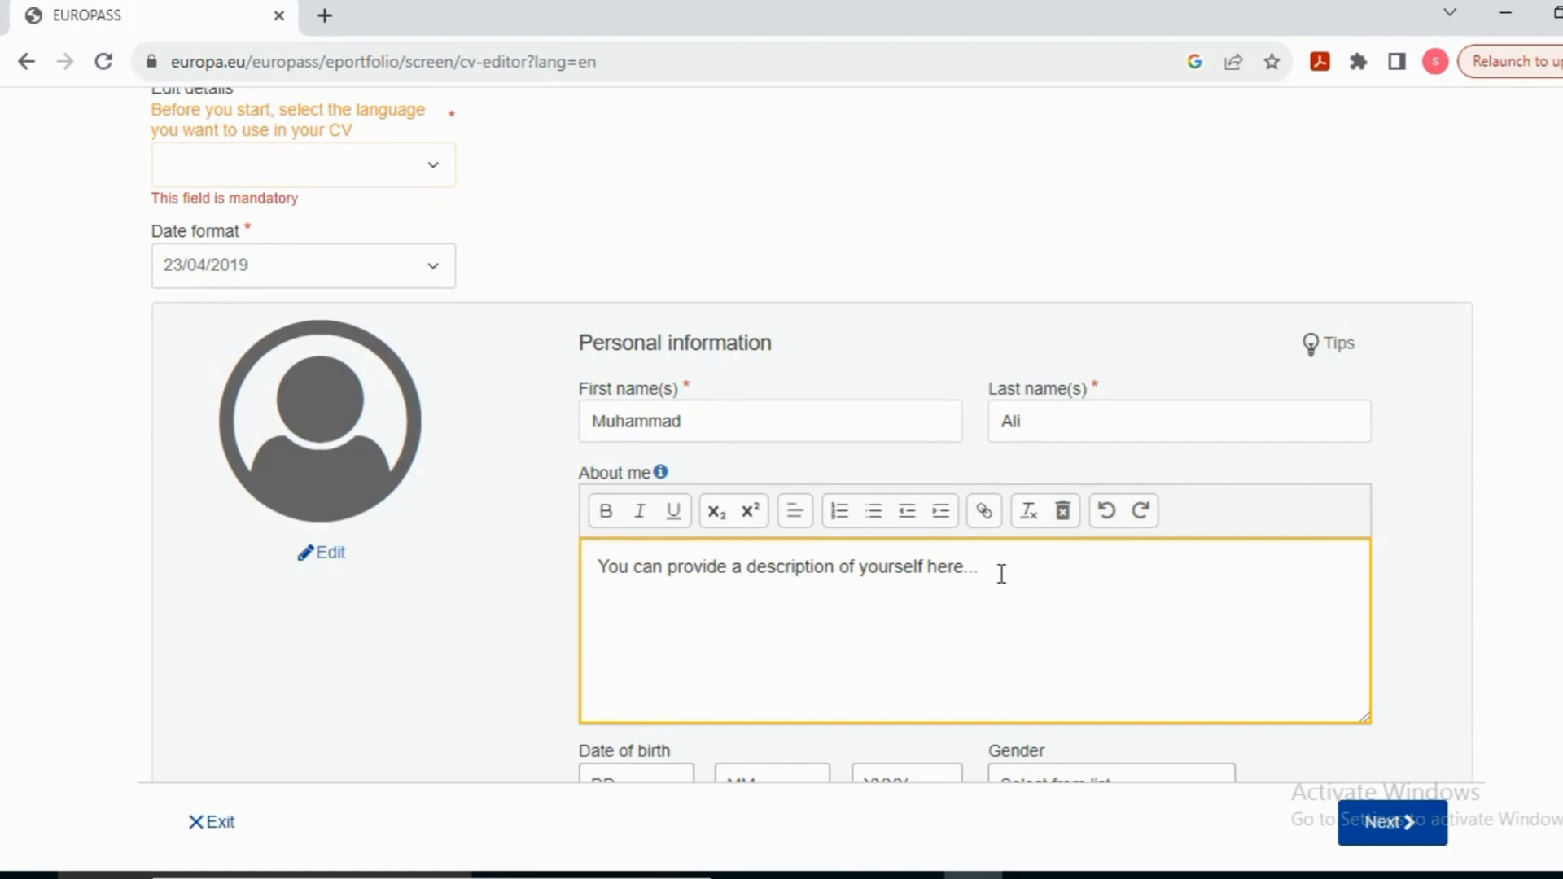
{"action": "key", "text": "BackSpace"}
{"action": "key", "text": "BackSpace"}
{"action": "key", "text": "BackSpace"}
{"action": "key", "text": "BackSpace"}
{"action": "key", "text": "BackSpace"}
{"action": "key", "text": "BackSpace"}
{"action": "key", "text": "BackSpace"}
{"action": "key", "text": "BackSpace"}
{"action": "key", "text": "BackSpace"}
{"action": "key", "text": "BackSpace"}
{"action": "key", "text": "BackSpace"}
{"action": "key", "text": "BackSpace"}
{"action": "key", "text": "BackSpace"}
{"action": "key", "text": "BackSpace"}
{"action": "key", "text": "BackSpace"}
{"action": "key", "text": "BackSpace"}
{"action": "key", "text": "BackSpace"}
{"action": "key", "text": "BackSpace"}
{"action": "key", "text": "BackSpace"}
{"action": "key", "text": "BackSpace"}
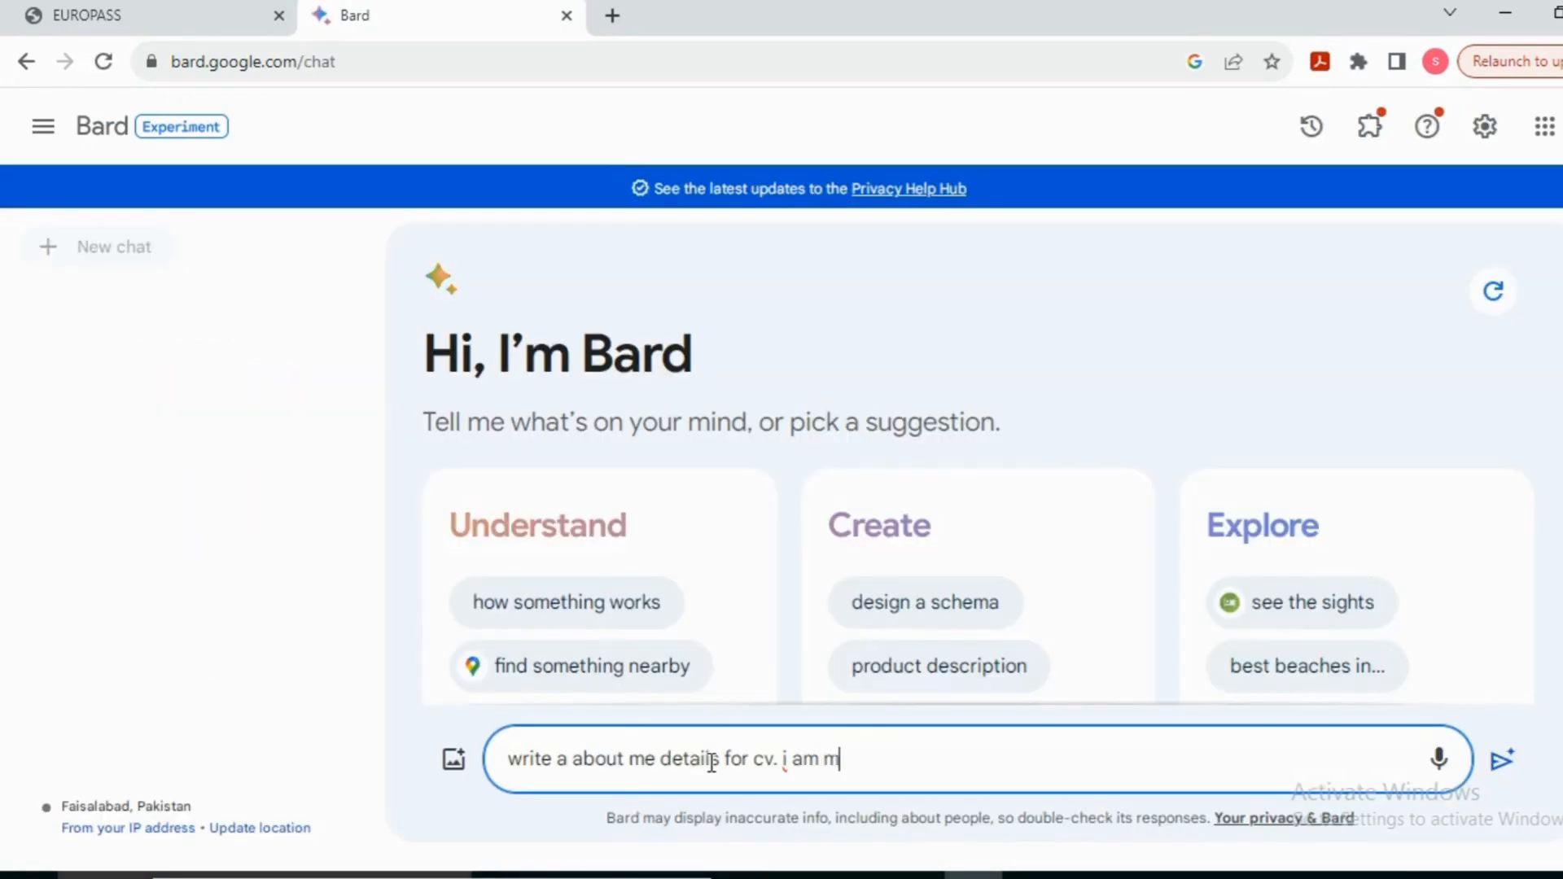
Step: Ask Bard for an About Me for a master's application by an electrical engineering graduate with 1 year at XXX Ltd
{"action": "type", "text": "aking f"}
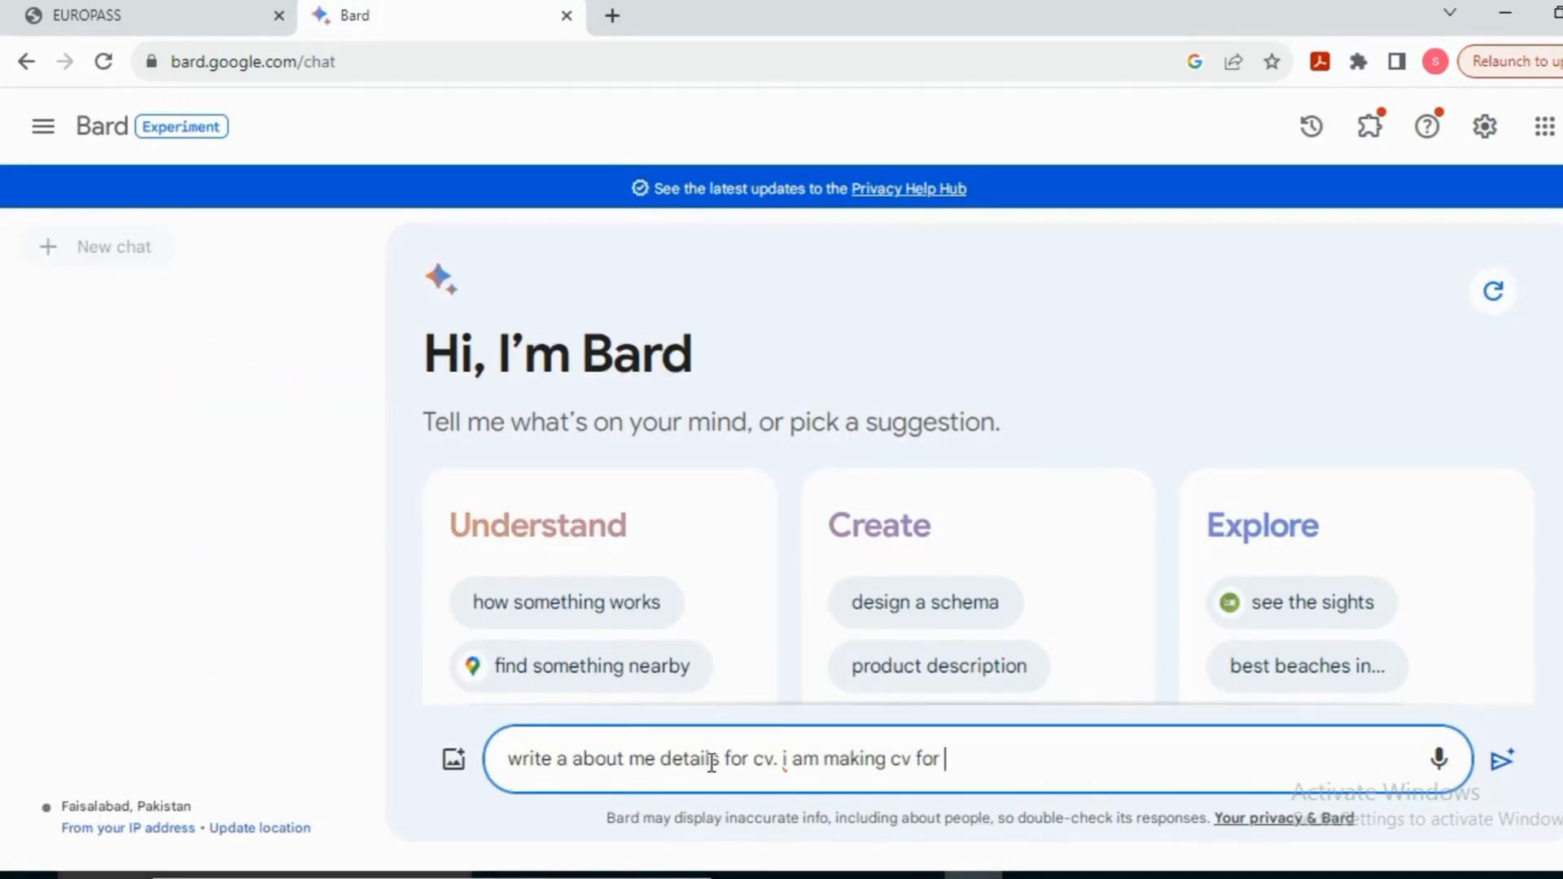
{"action": "type", "text": "or study "}
{"action": "type", "text": "applying"}
{"action": "type", "text": " in maste"}
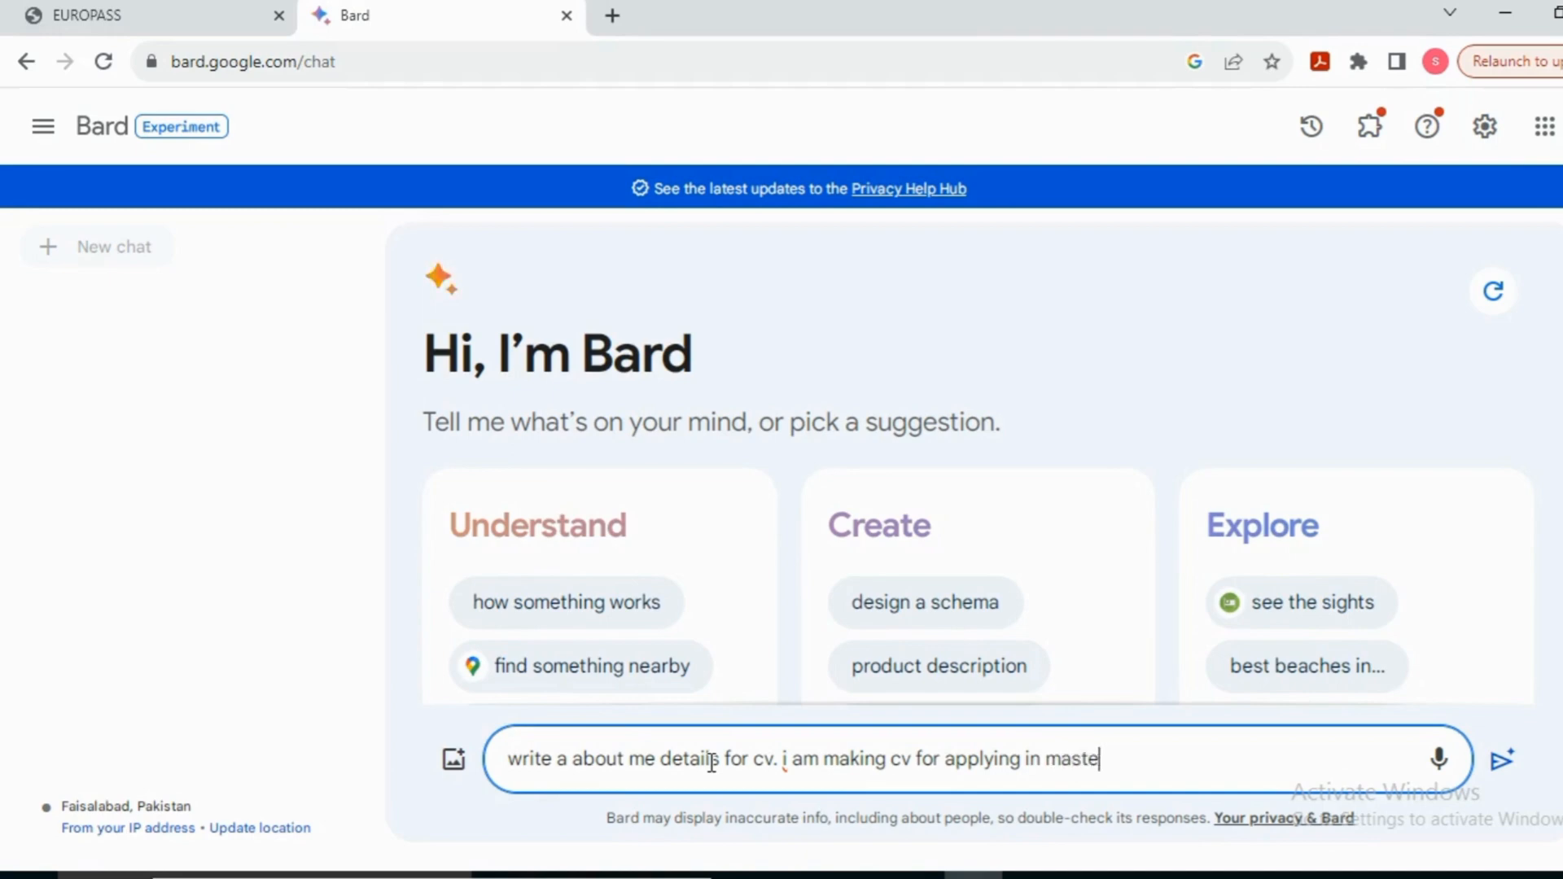
{"action": "type", "text": "r admission in university"}
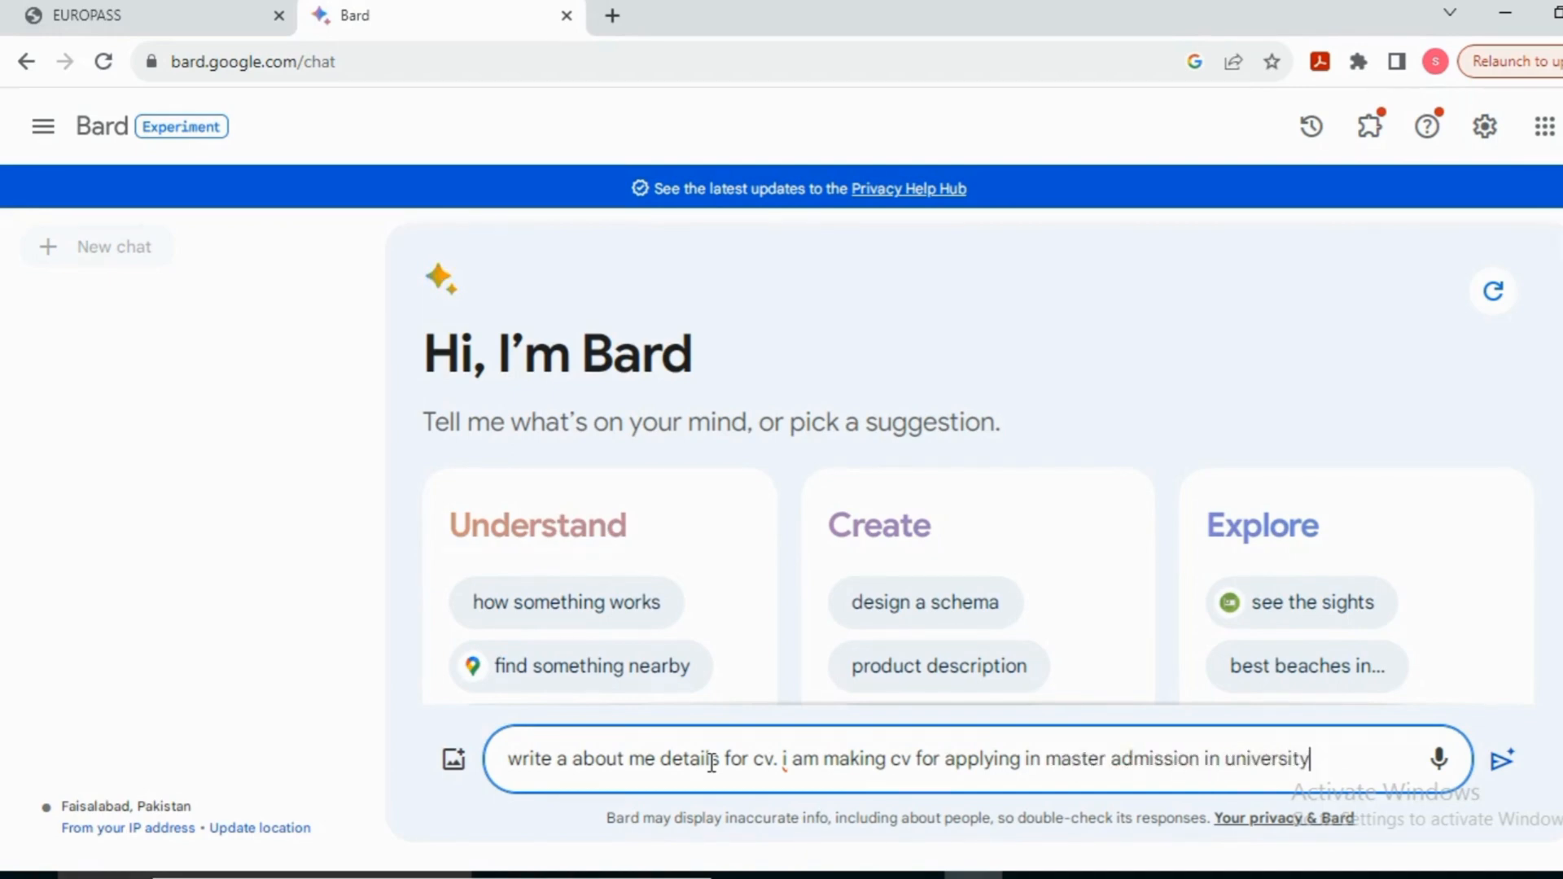
{"action": "type", "text": ". i complete my bachler "}
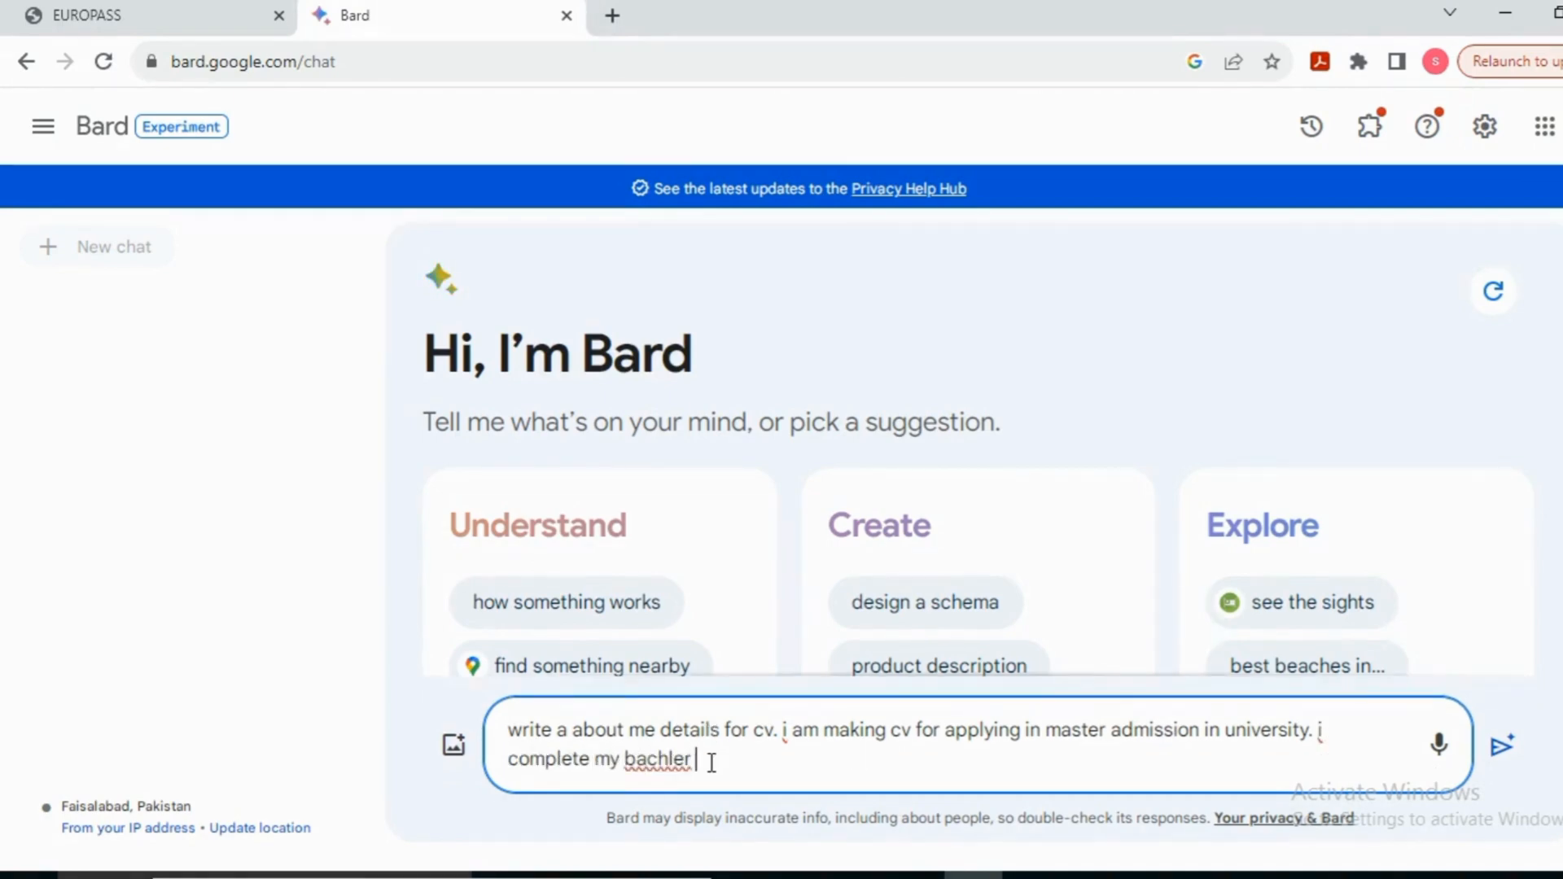
{"action": "type", "text": "in electrica"}
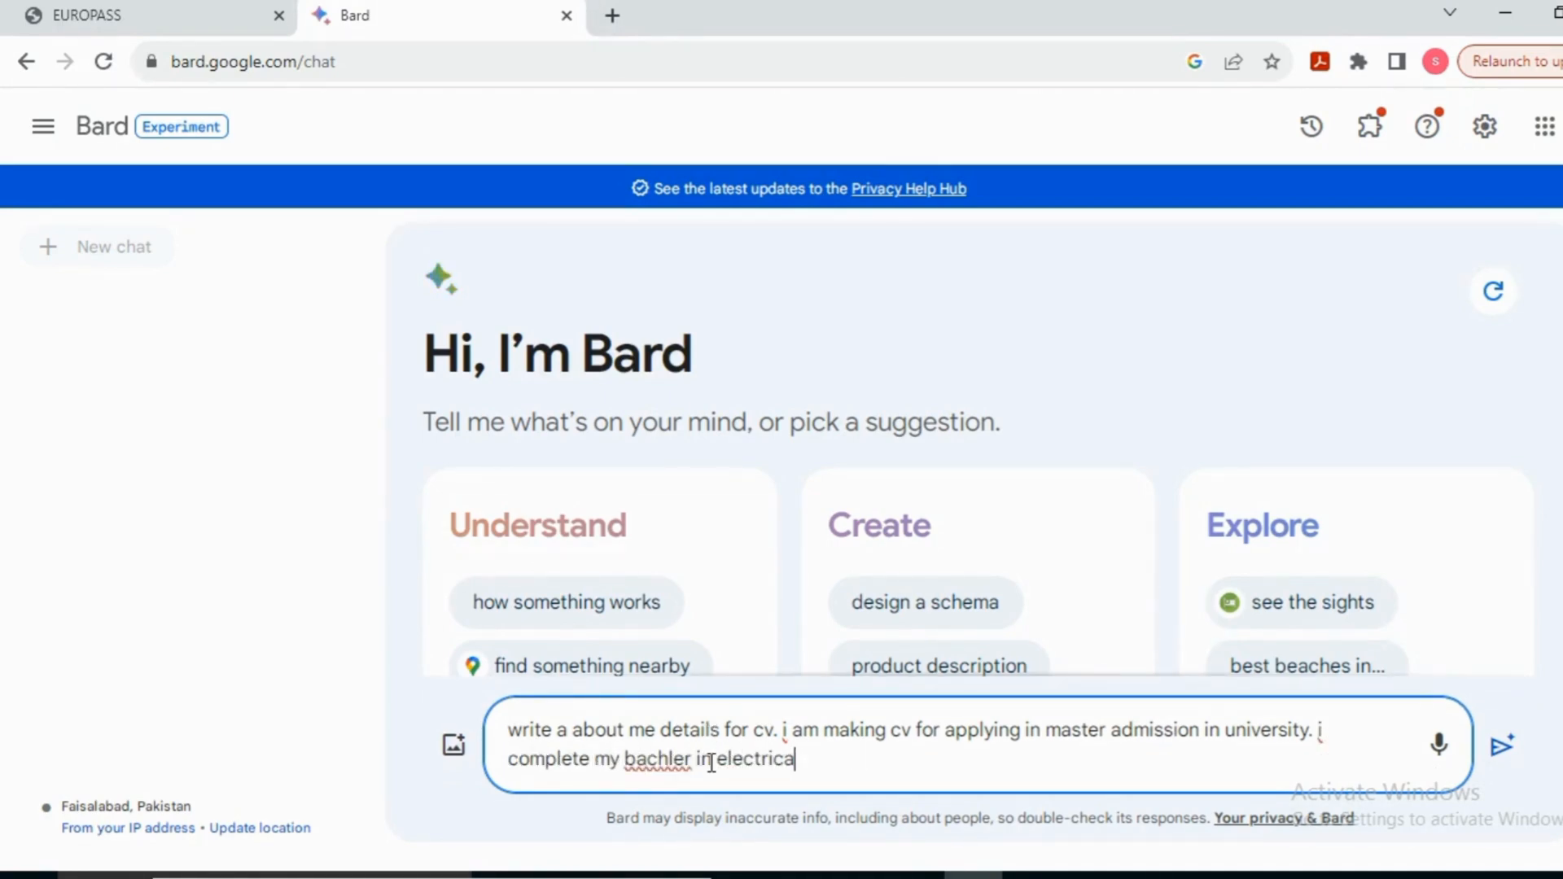
{"action": "type", "text": "l engeering "}
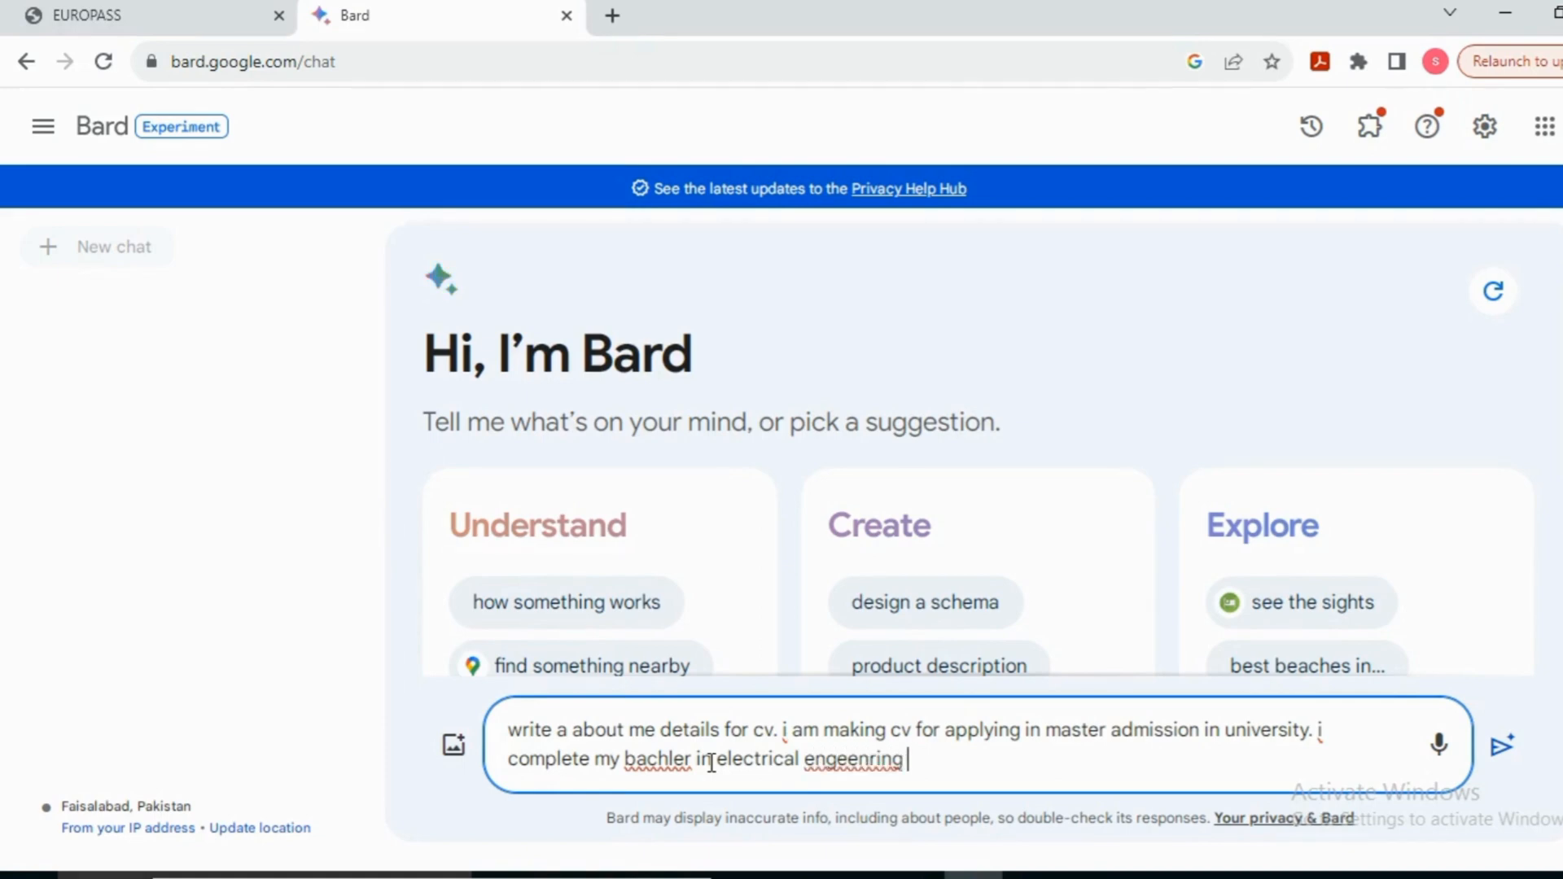
{"action": "type", "text": "in 2022 and work as a asistante"}
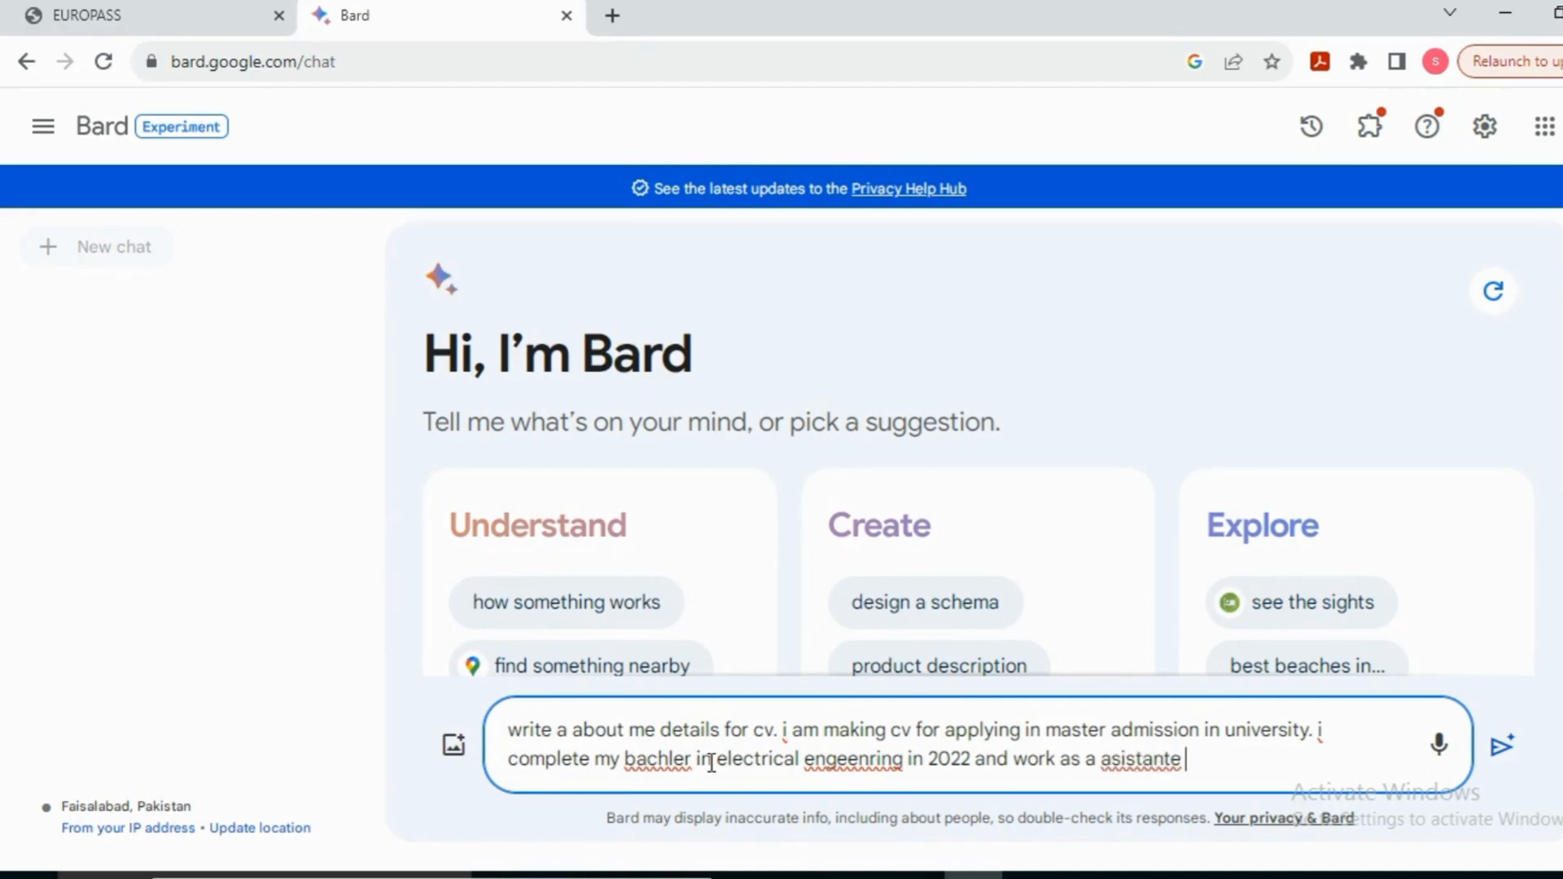
{"action": "type", "text": " engeeiner "}
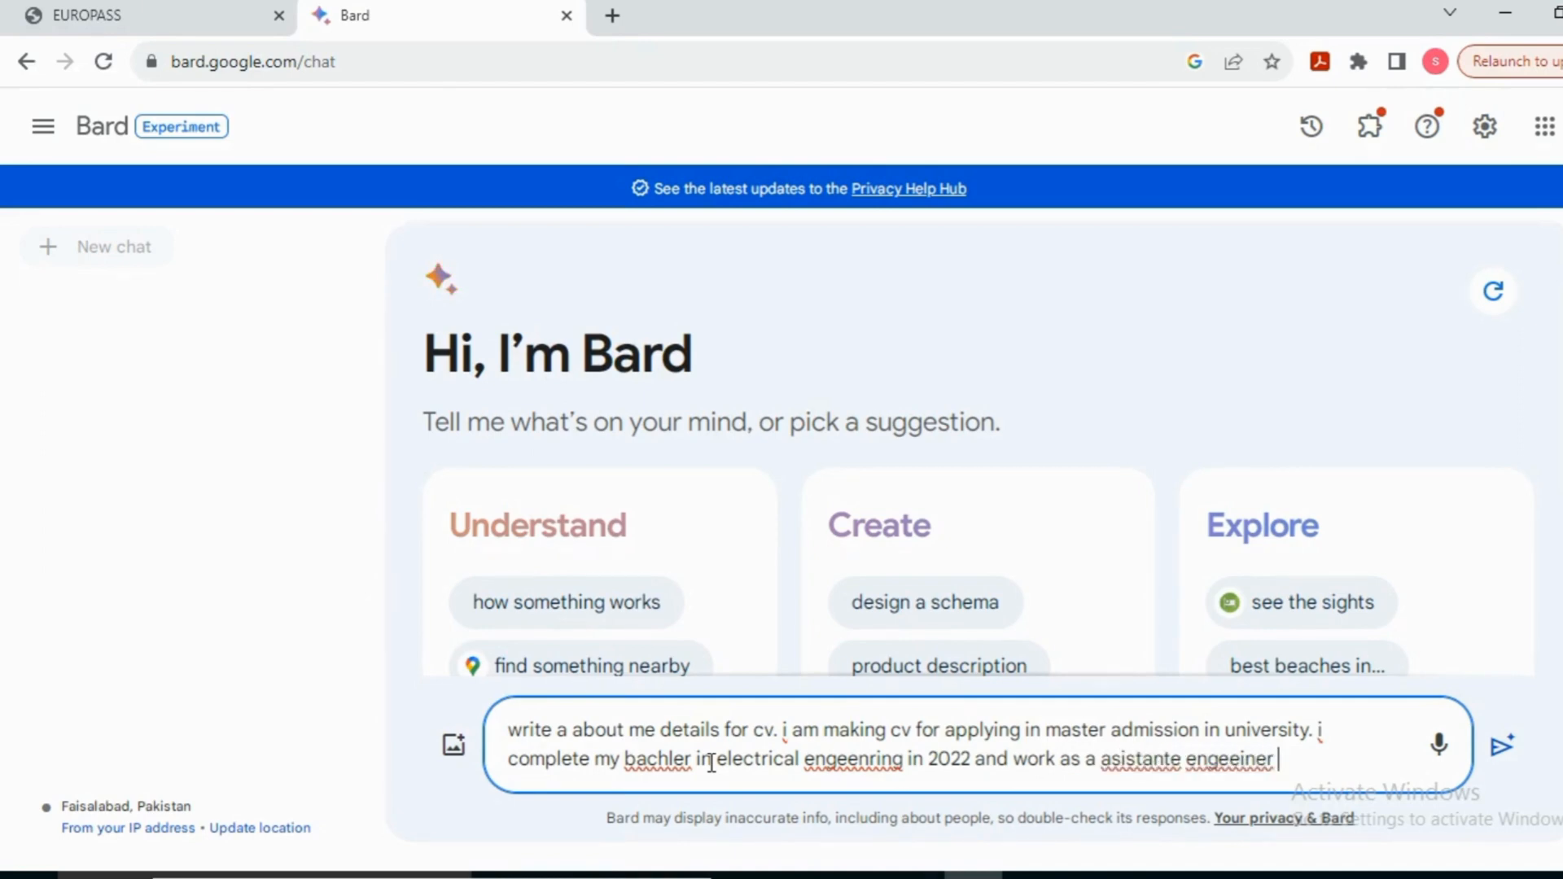
{"action": "type", "text": "at xxx"}
{"action": "key", "text": "BackSpace"}
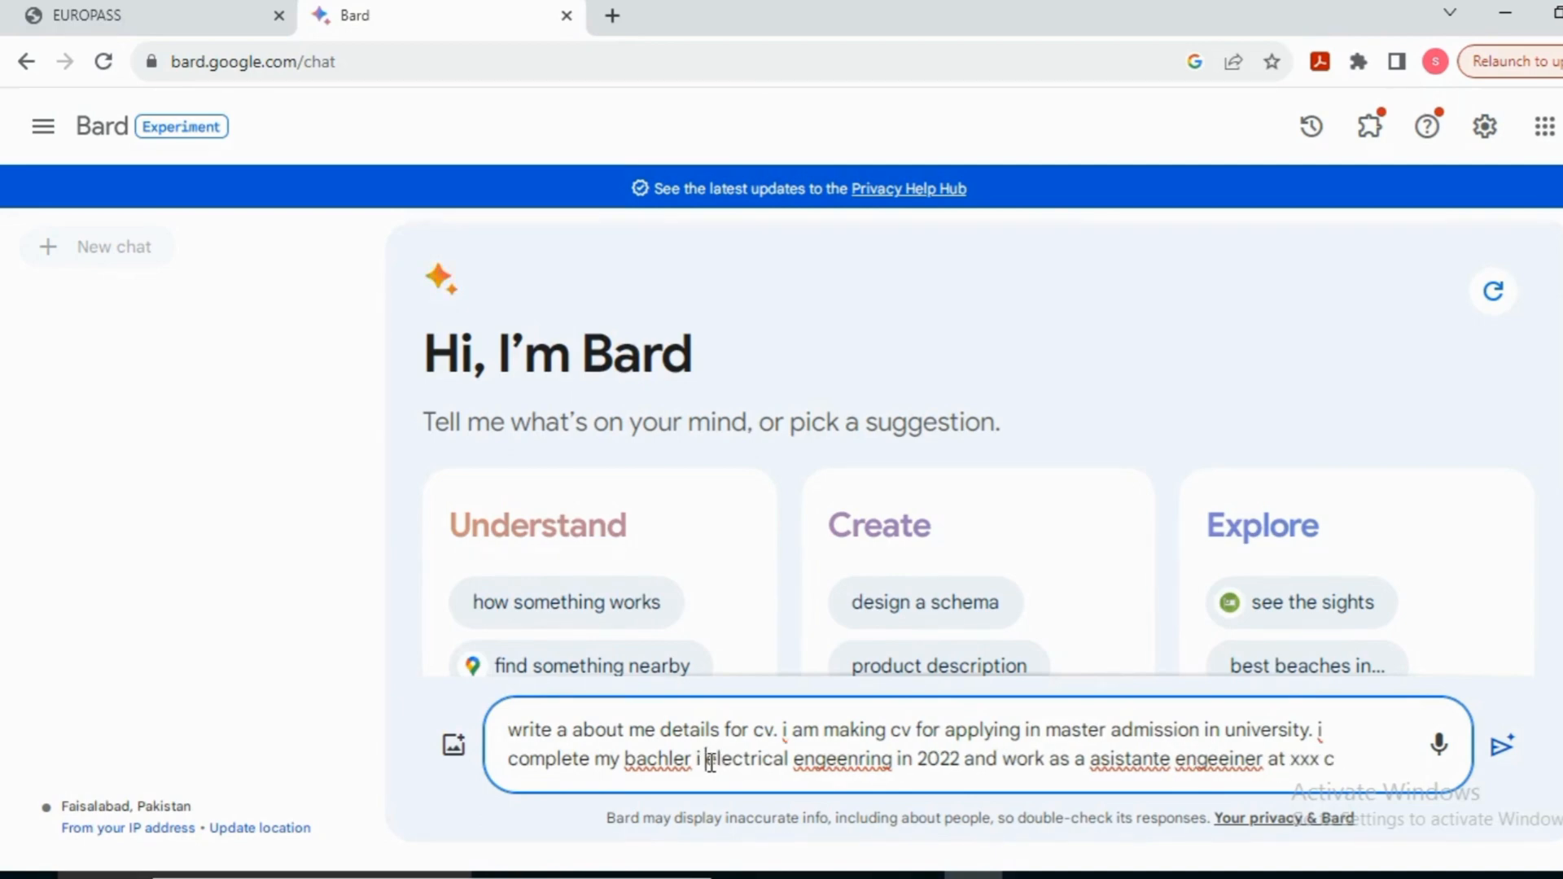
{"action": "key", "text": "BackSpace"}
{"action": "key", "text": "BackSpace"}
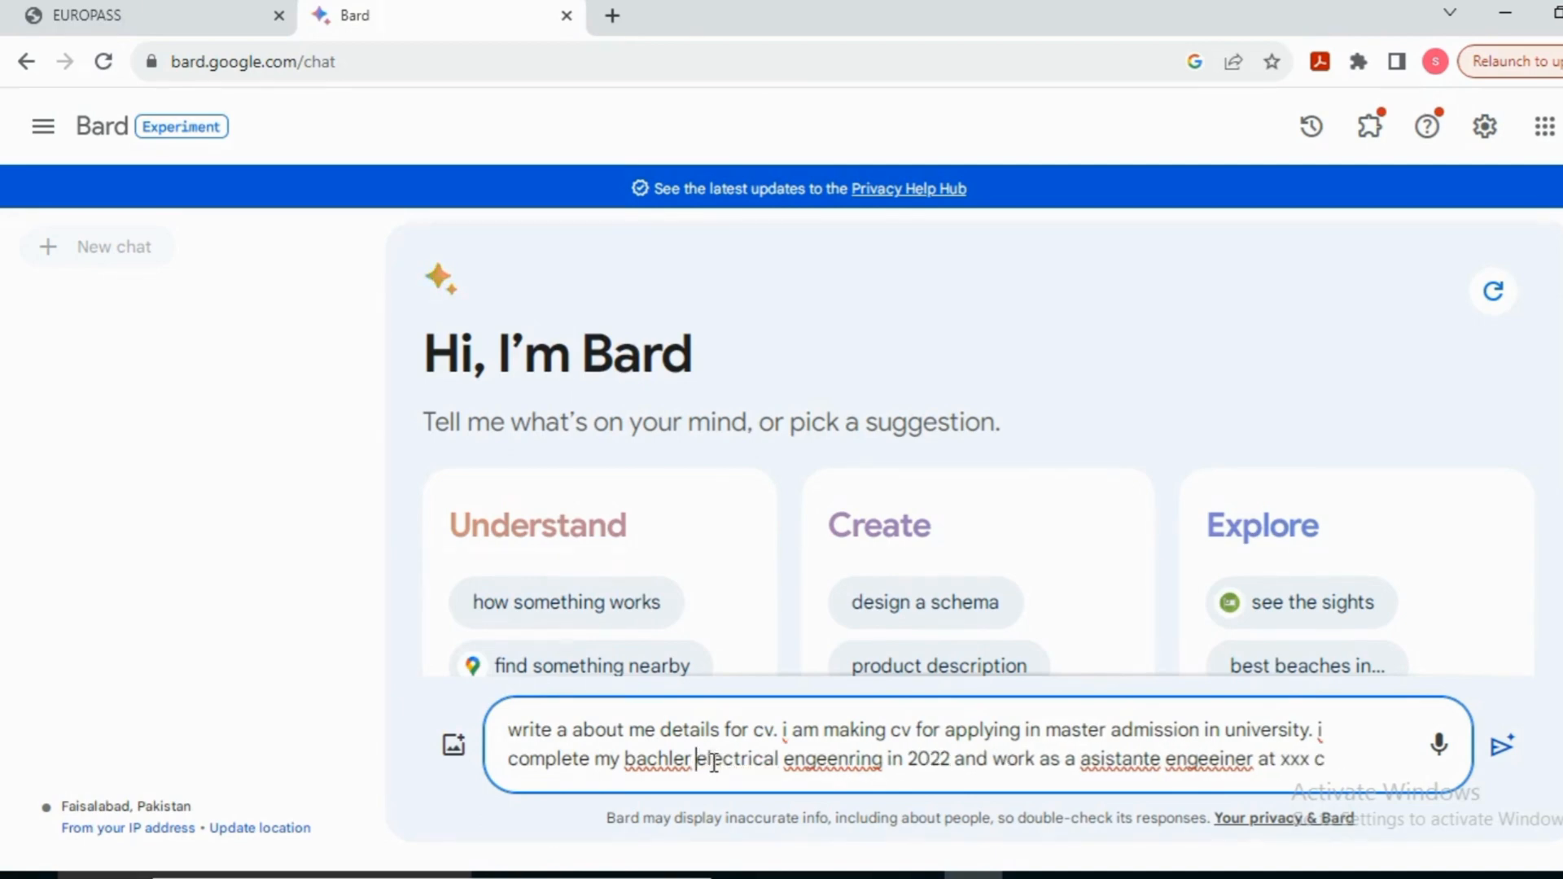
{"action": "type", "text": "in"}
{"action": "left_click", "coordinate": [1360, 768]}
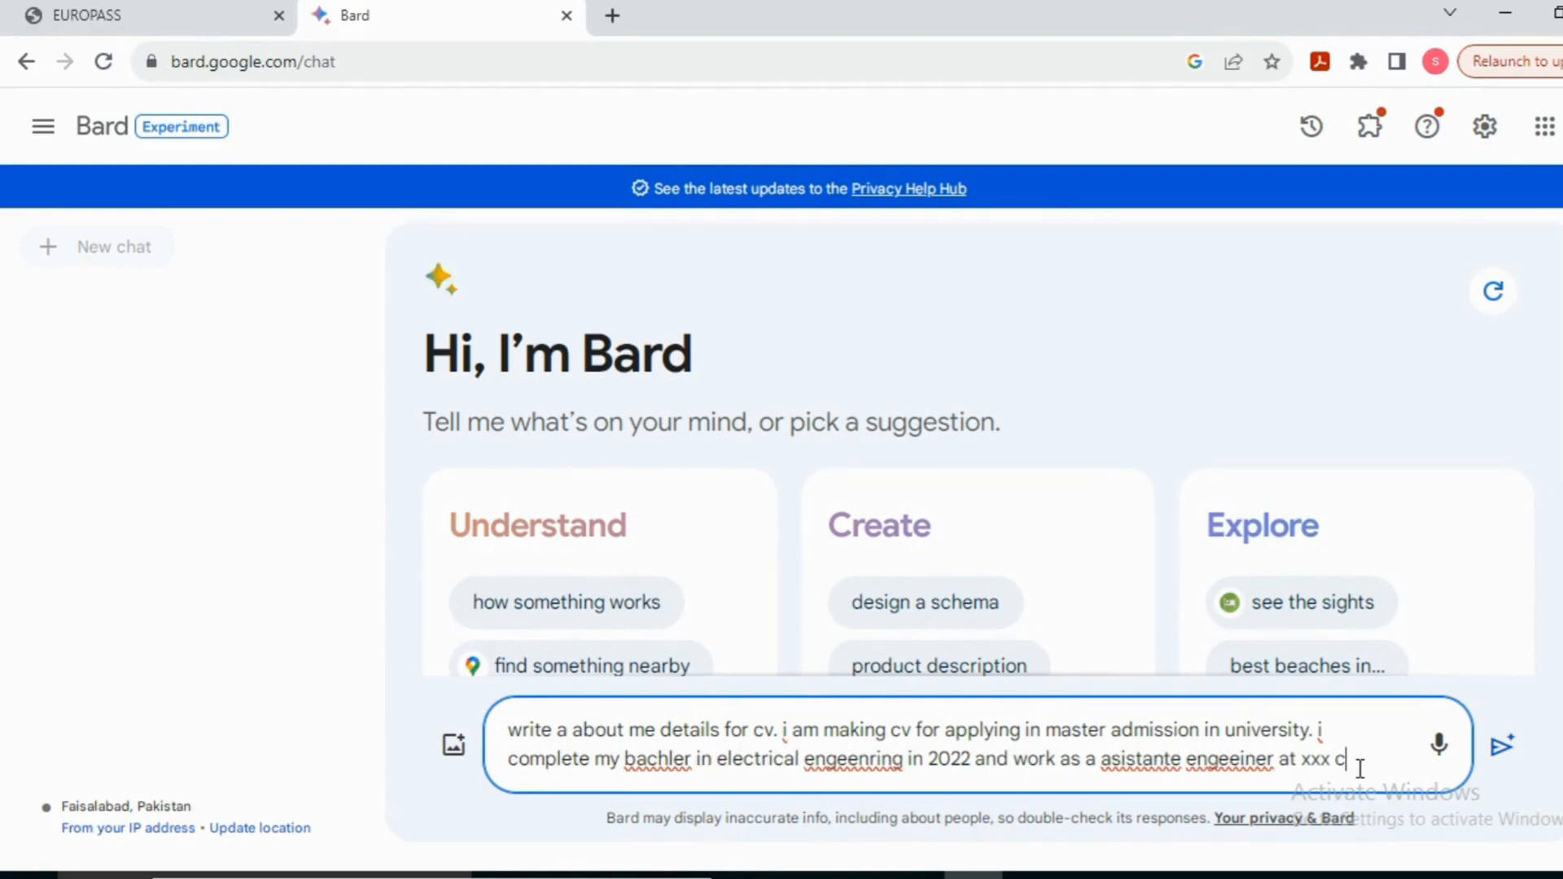
{"action": "type", "text": "td for 1 year"}
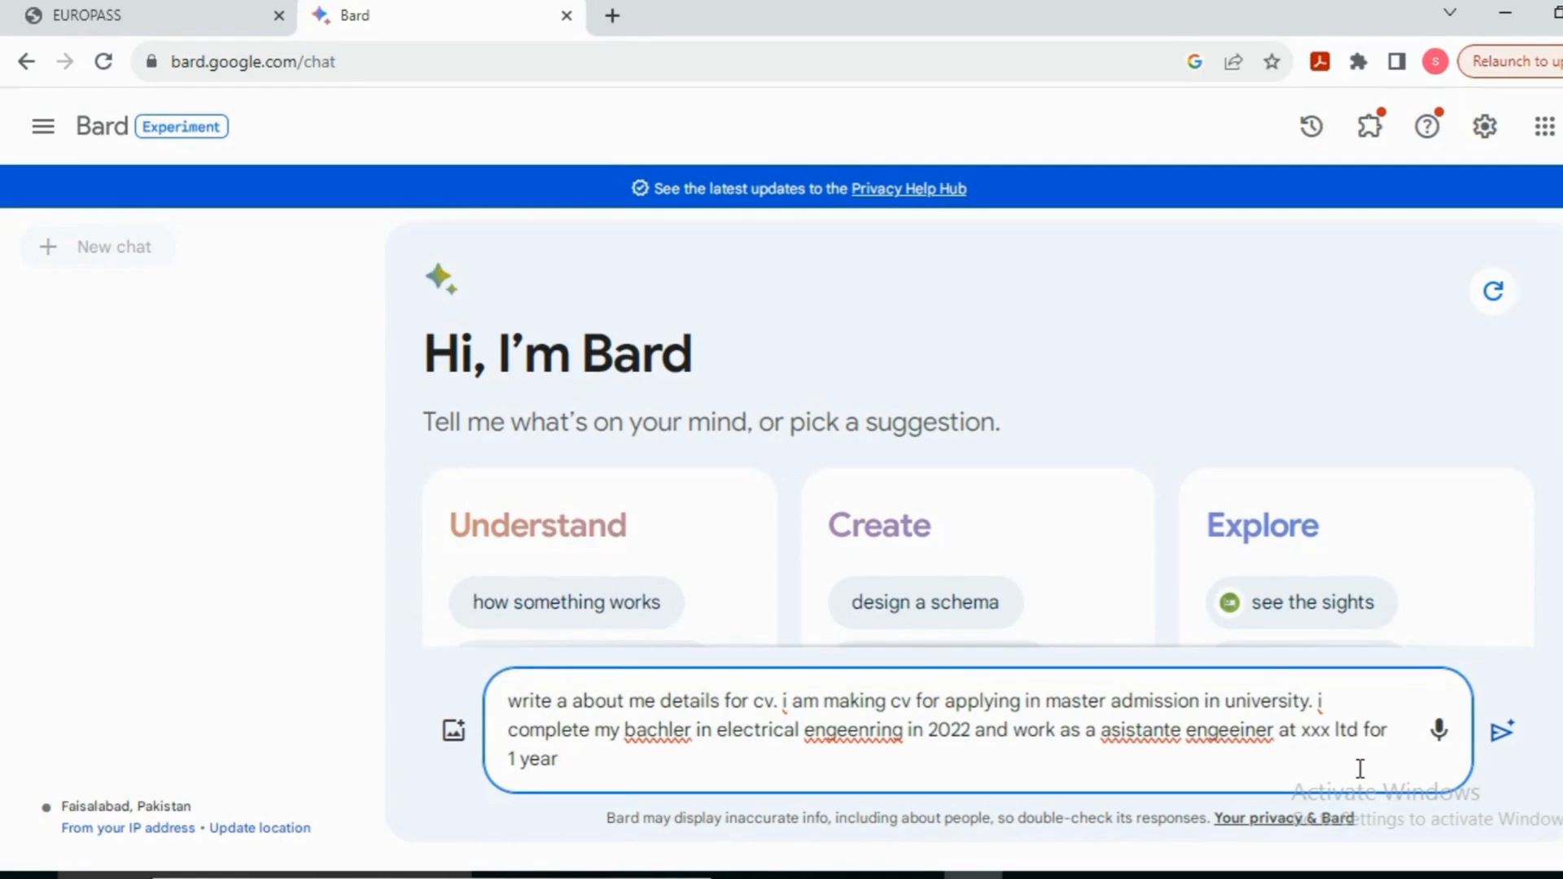
{"action": "key", "text": "Return"}
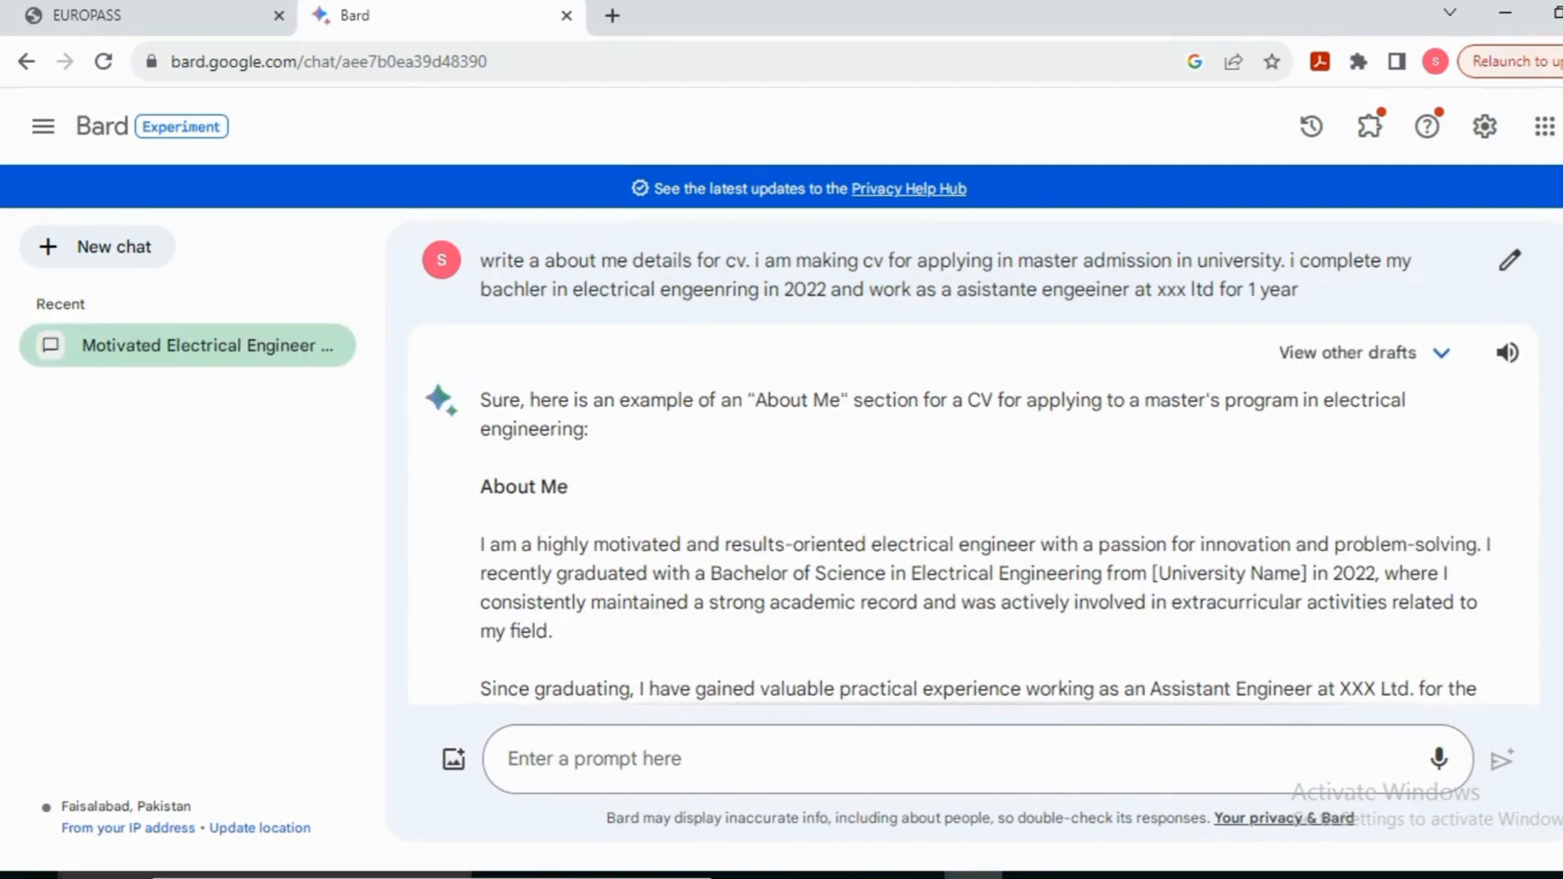
Step: Copy the opening paragraphs of Bard's answer into the About me field and select 'XXX Ltd'
{"action": "scroll", "coordinate": [973, 460], "scroll_direction": "down", "scroll_amount": 4}
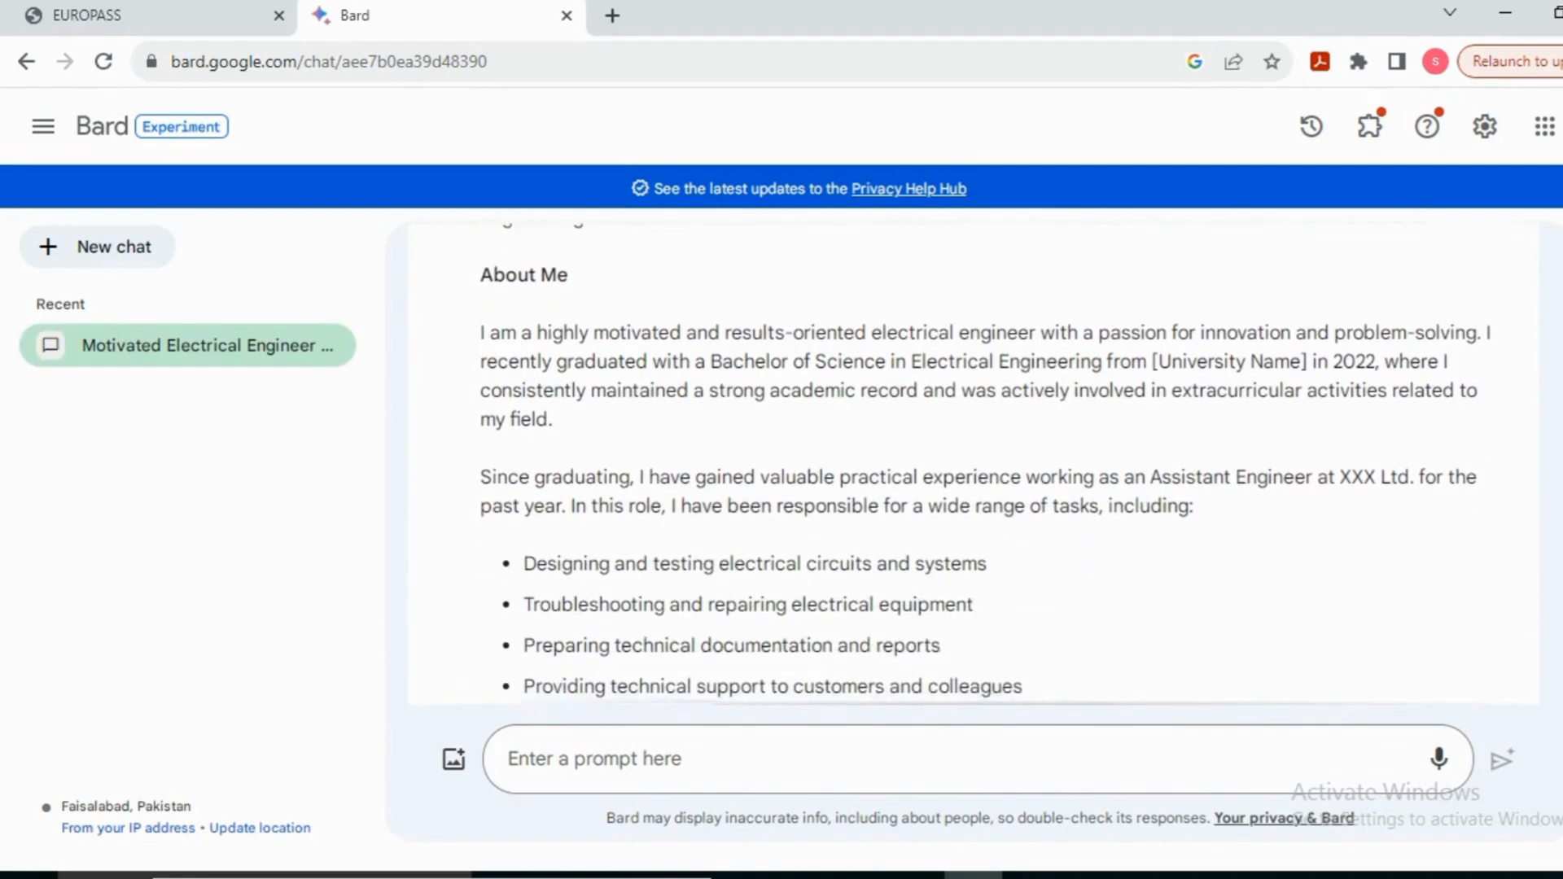
{"action": "scroll", "coordinate": [973, 460], "scroll_direction": "down", "scroll_amount": 3}
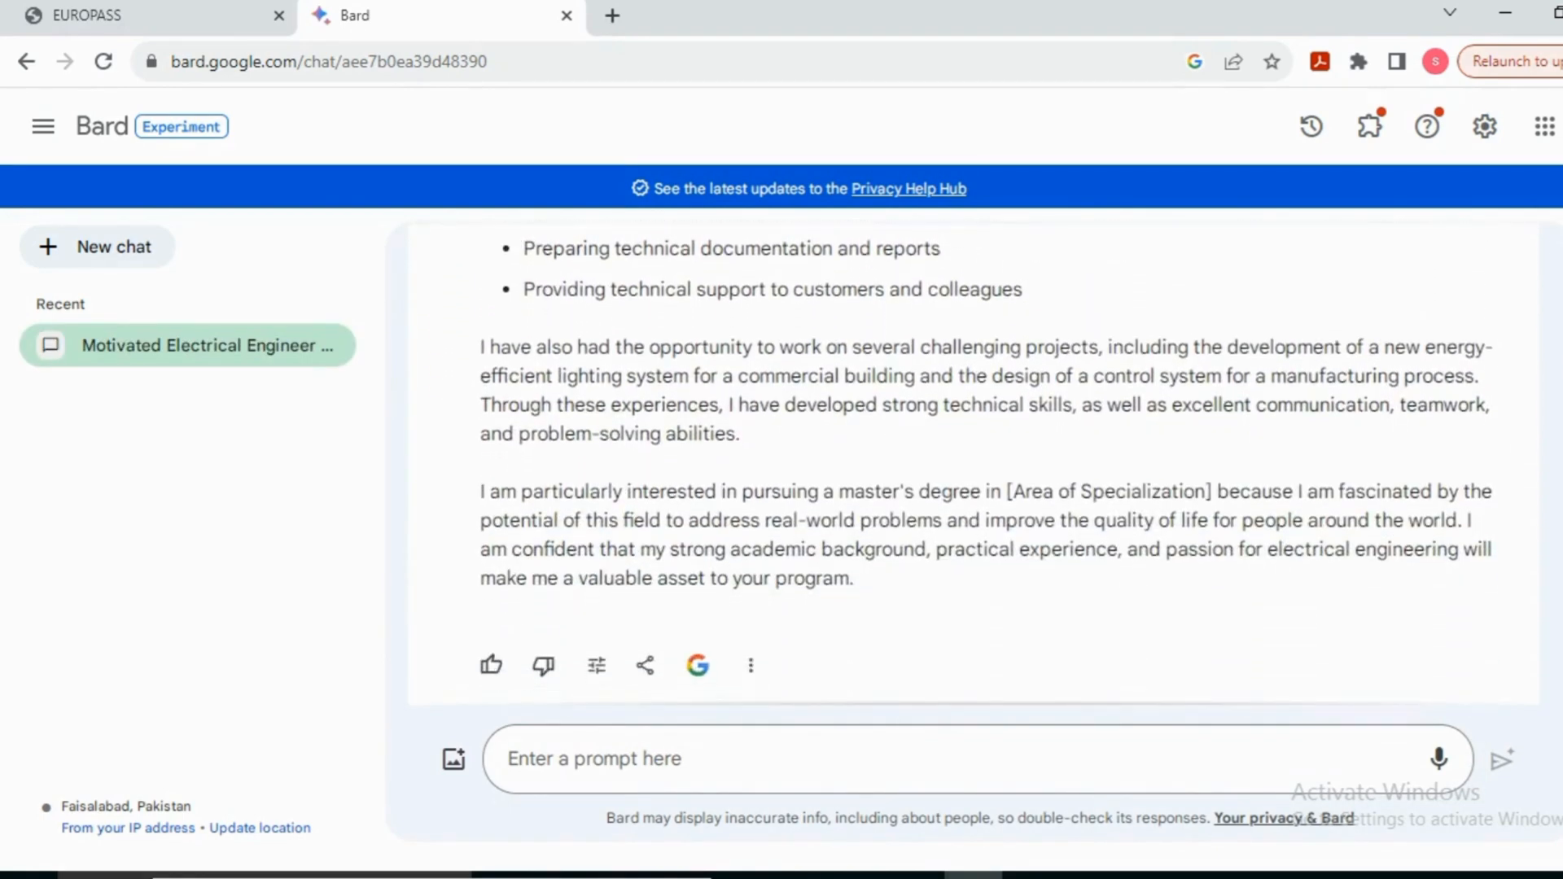
{"action": "scroll", "coordinate": [973, 460], "scroll_direction": "up", "scroll_amount": 1}
{"action": "scroll", "coordinate": [973, 460], "scroll_direction": "up", "scroll_amount": 3}
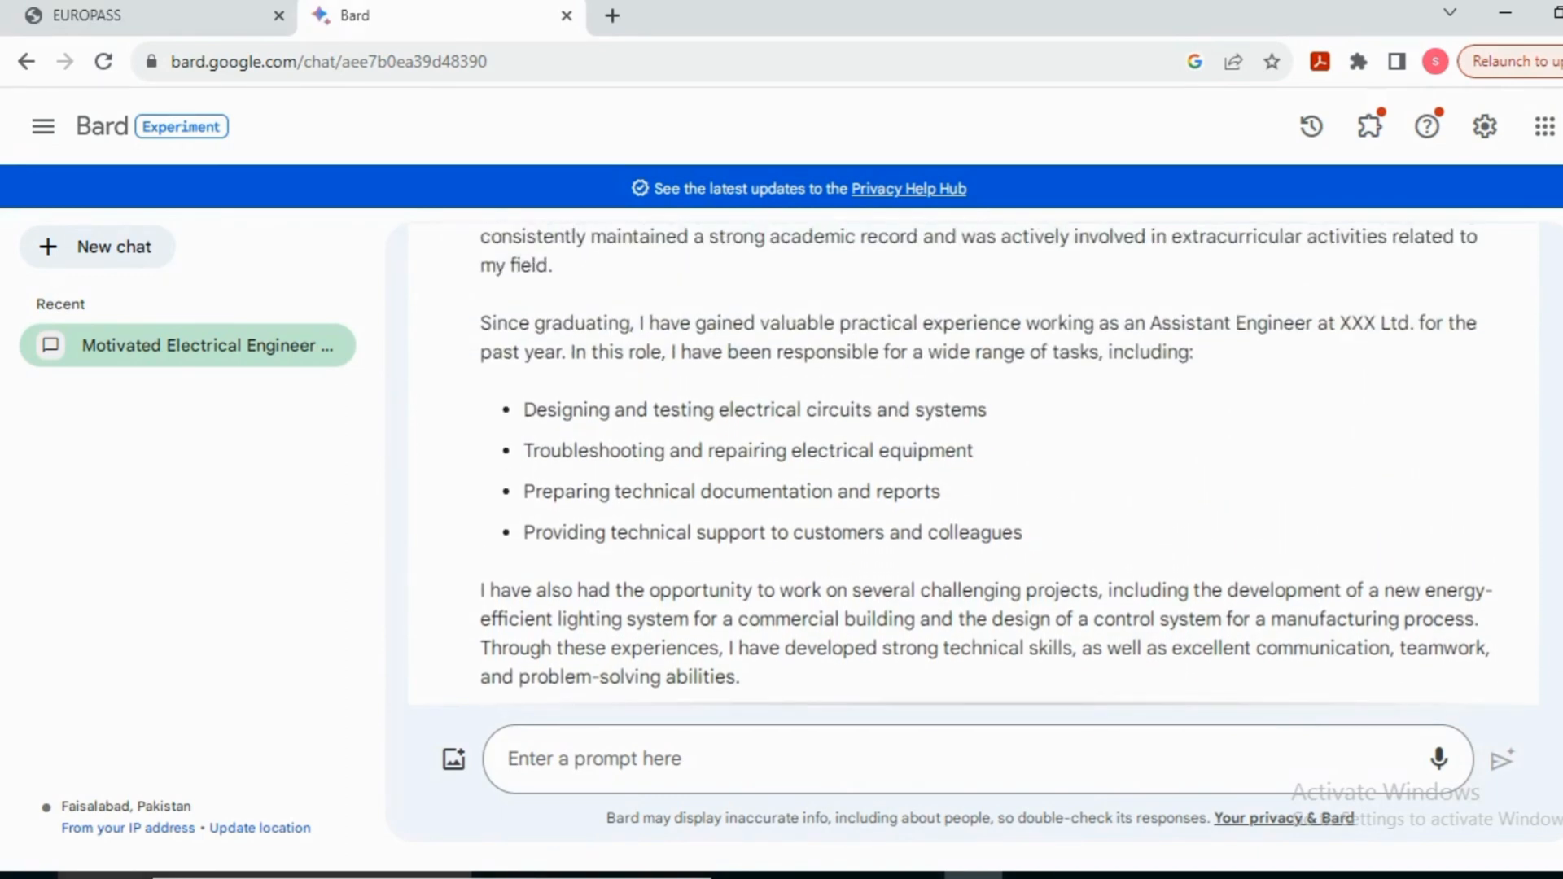
{"action": "scroll", "coordinate": [973, 460], "scroll_direction": "up", "scroll_amount": 2}
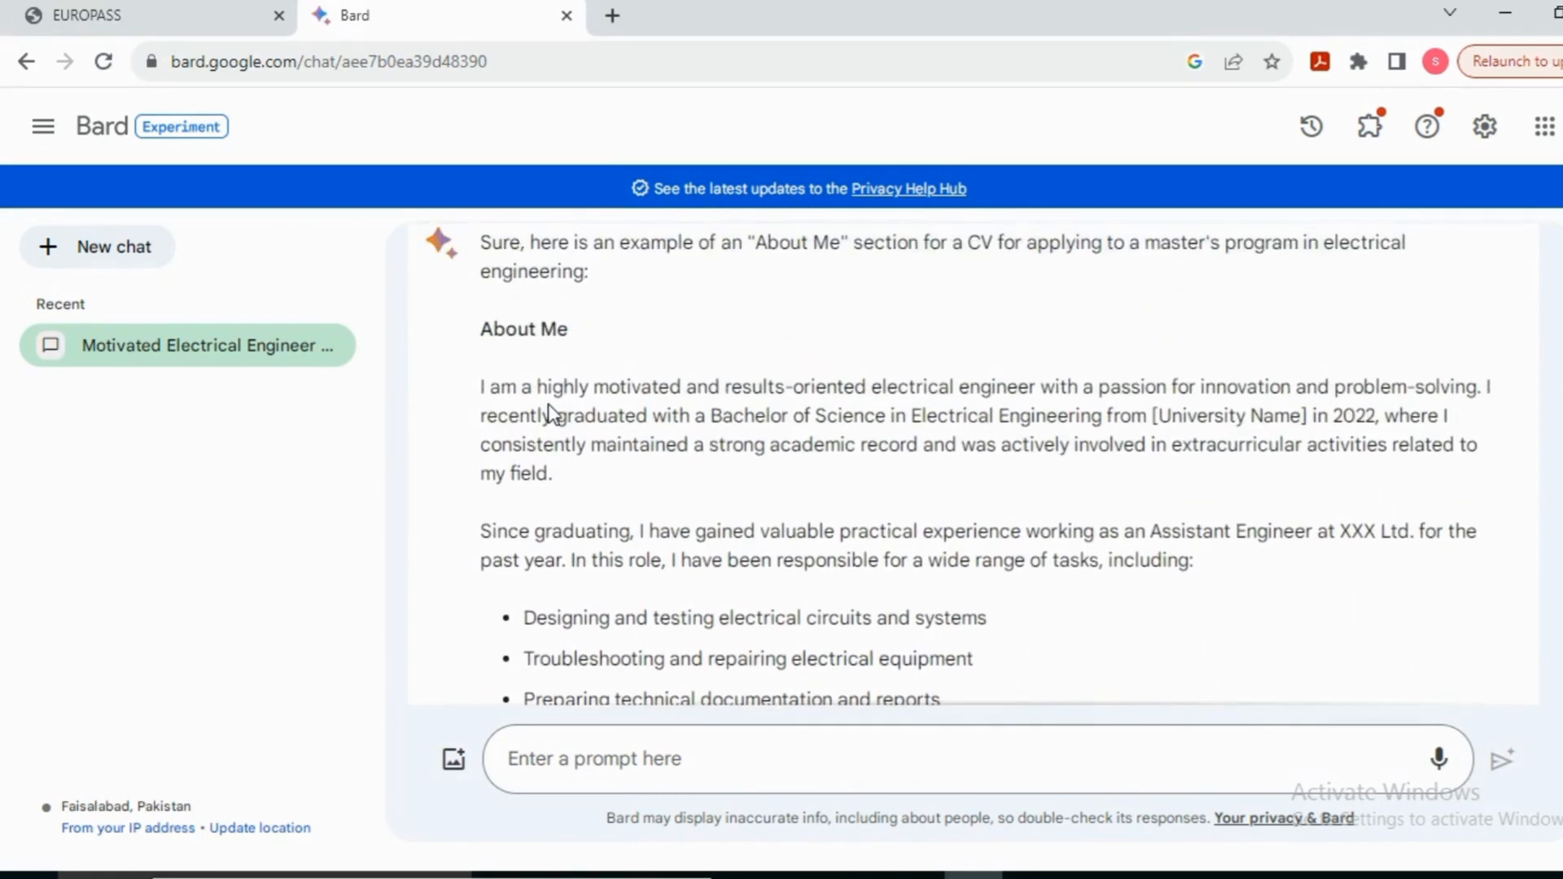
{"action": "left_click_drag", "start_coordinate": [471, 399], "coordinate": [554, 473]}
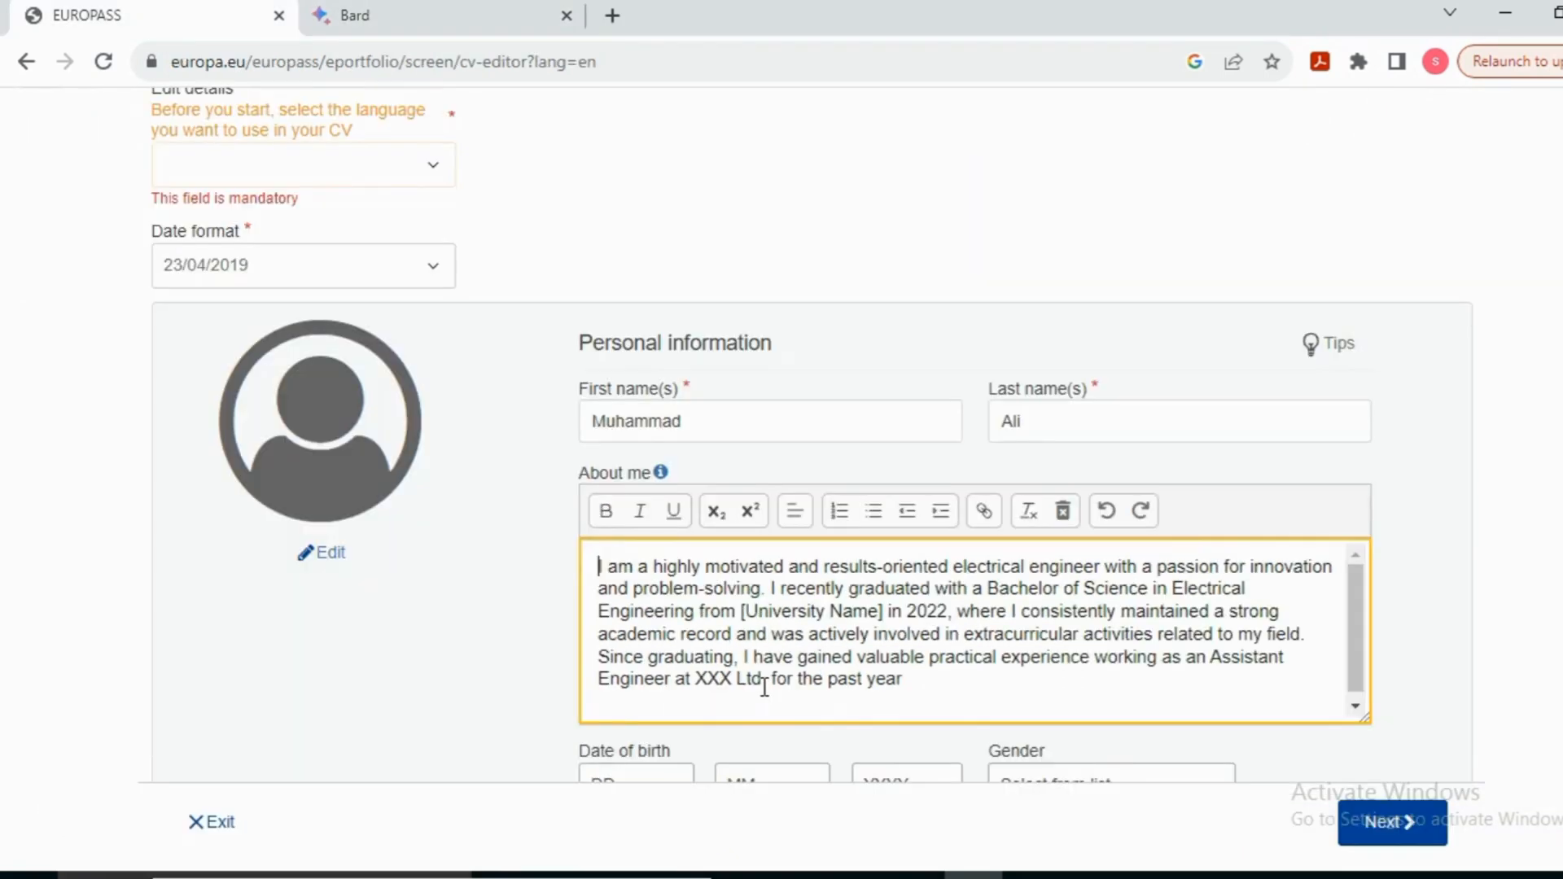
{"action": "left_click_drag", "start_coordinate": [763, 680], "coordinate": [702, 684]}
Step: Make 'XXX Ltd' bold in the About me text
{"action": "left_click", "coordinate": [605, 511]}
{"action": "left_click", "coordinate": [995, 698]}
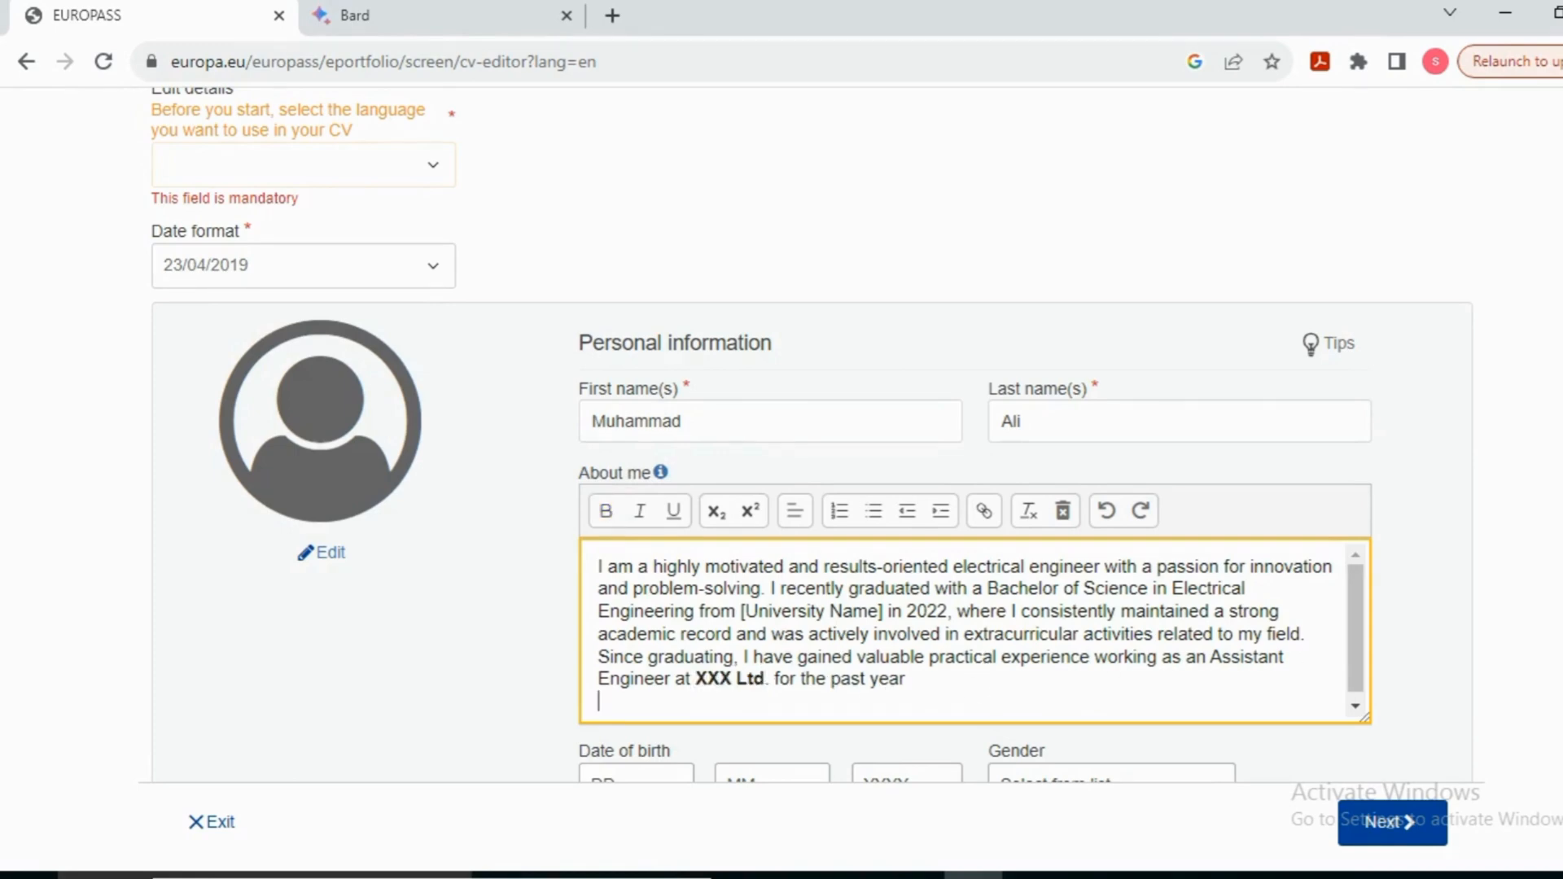
{"action": "scroll", "coordinate": [890, 548], "scroll_direction": "down", "scroll_amount": 3}
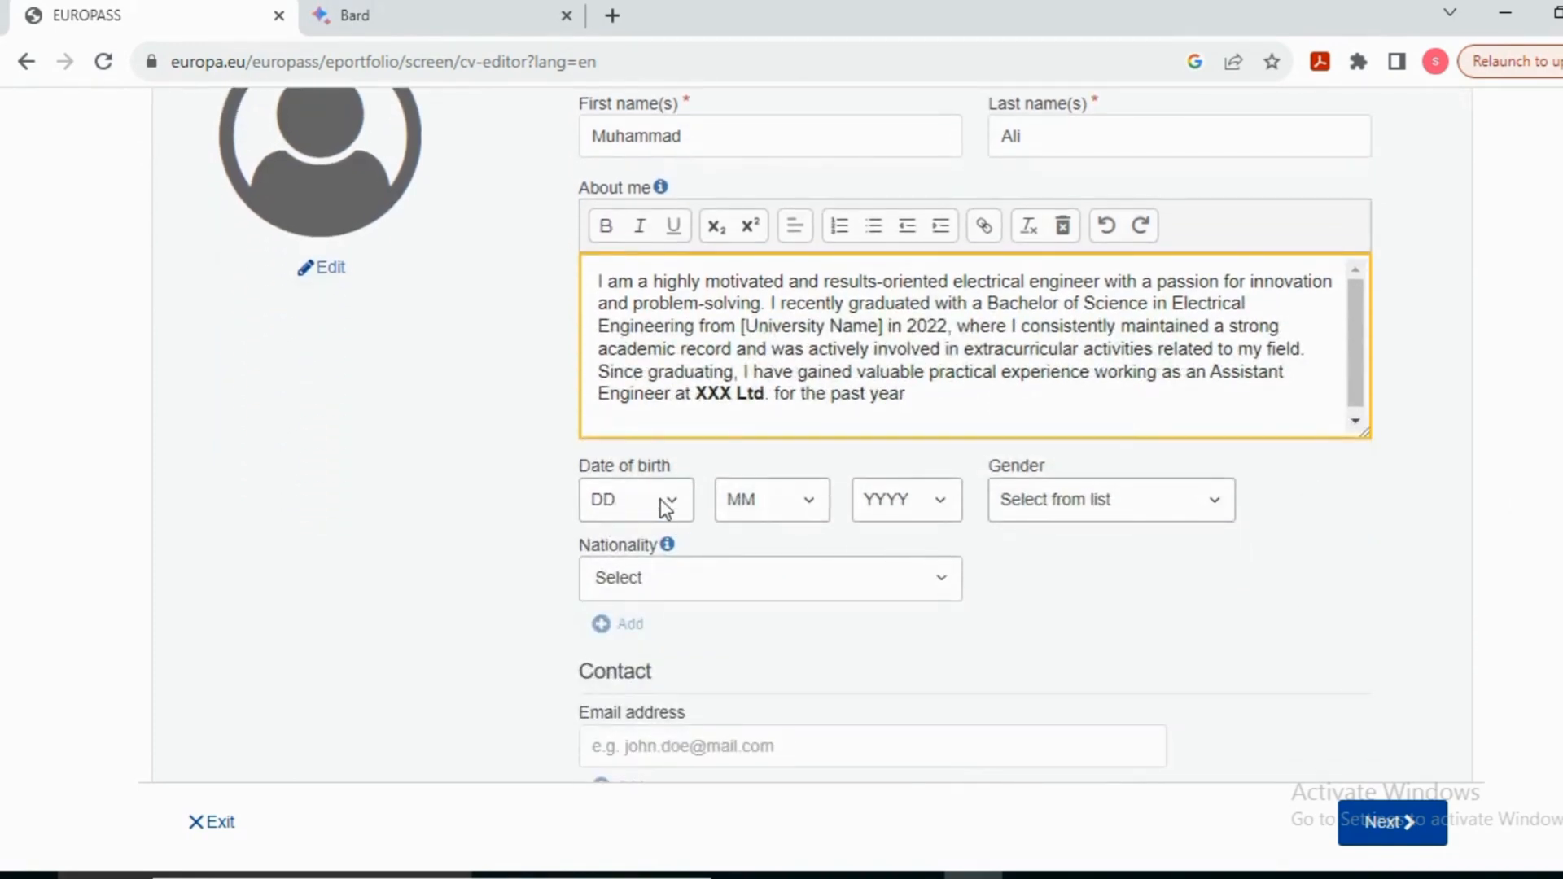
Step: Set the date of birth to day 12, month 6, year 2000
{"action": "left_click", "coordinate": [663, 503]}
{"action": "left_click", "coordinate": [601, 315]}
{"action": "left_click", "coordinate": [791, 513]}
{"action": "left_click", "coordinate": [813, 661]}
{"action": "left_click", "coordinate": [891, 508]}
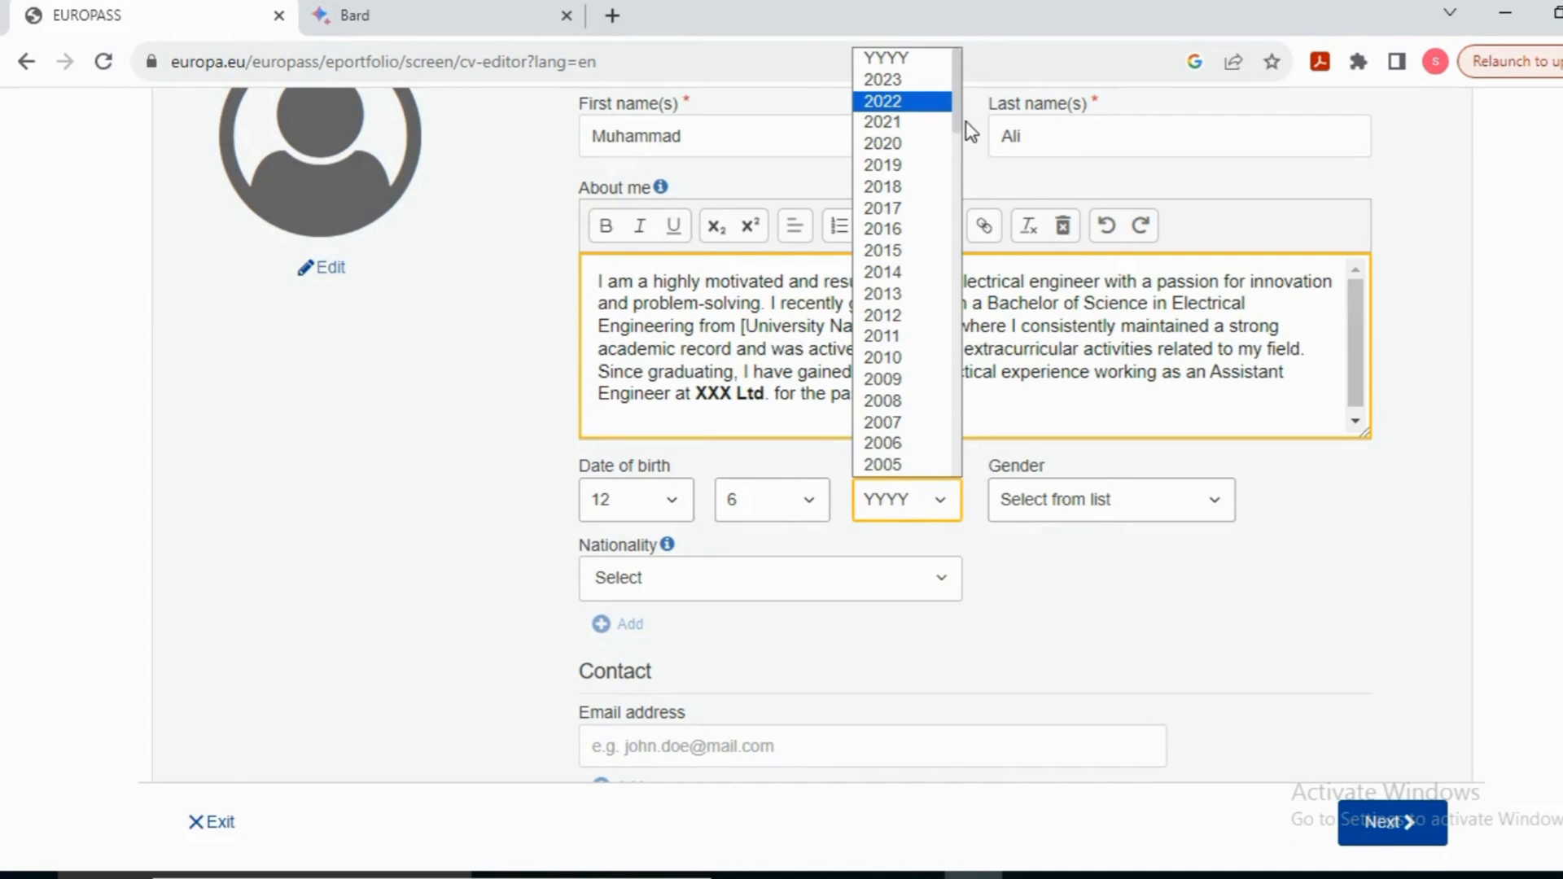
{"action": "scroll", "coordinate": [928, 366], "scroll_direction": "down", "scroll_amount": 2}
{"action": "left_click", "coordinate": [920, 465]}
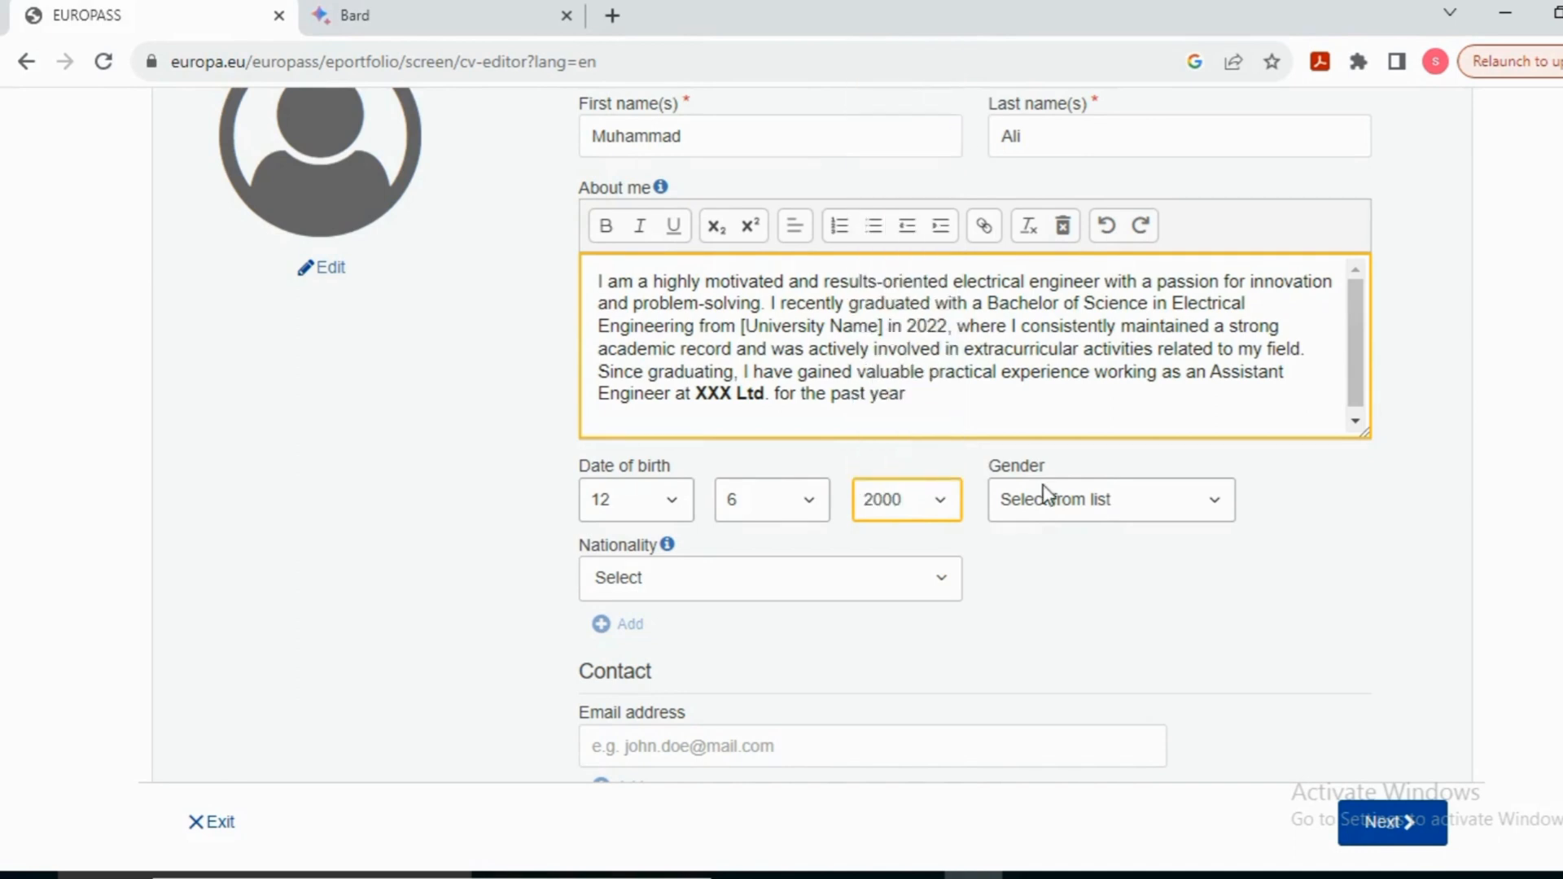
Step: Set gender to Male and nationality to Pakistani
{"action": "left_click", "coordinate": [1051, 499]}
{"action": "left_click", "coordinate": [1034, 555]}
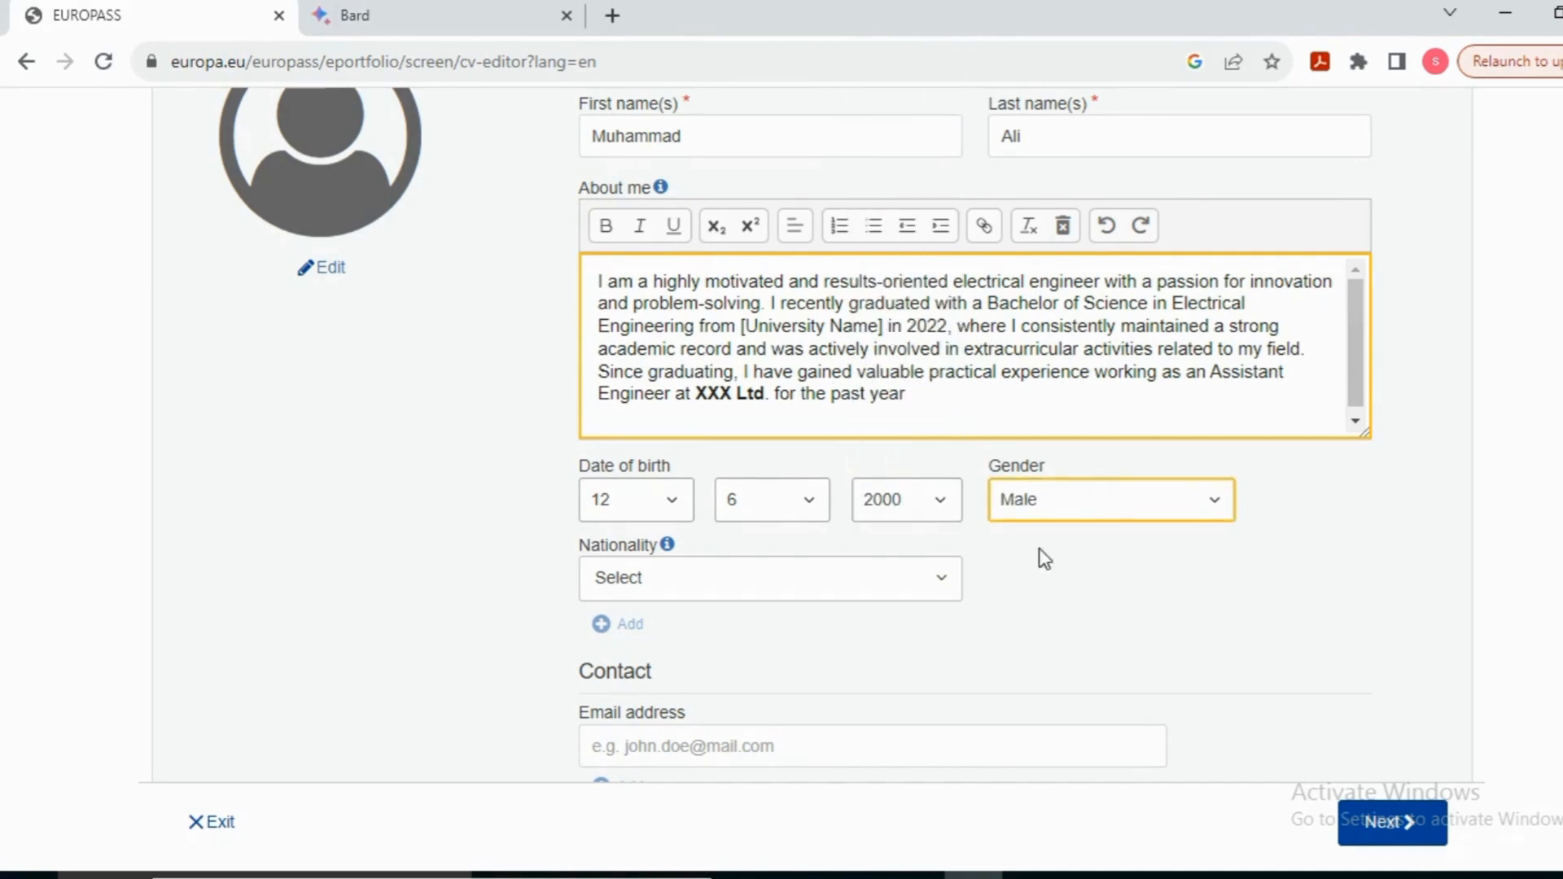
{"action": "left_click", "coordinate": [912, 579]}
{"action": "type", "text": "pak"}
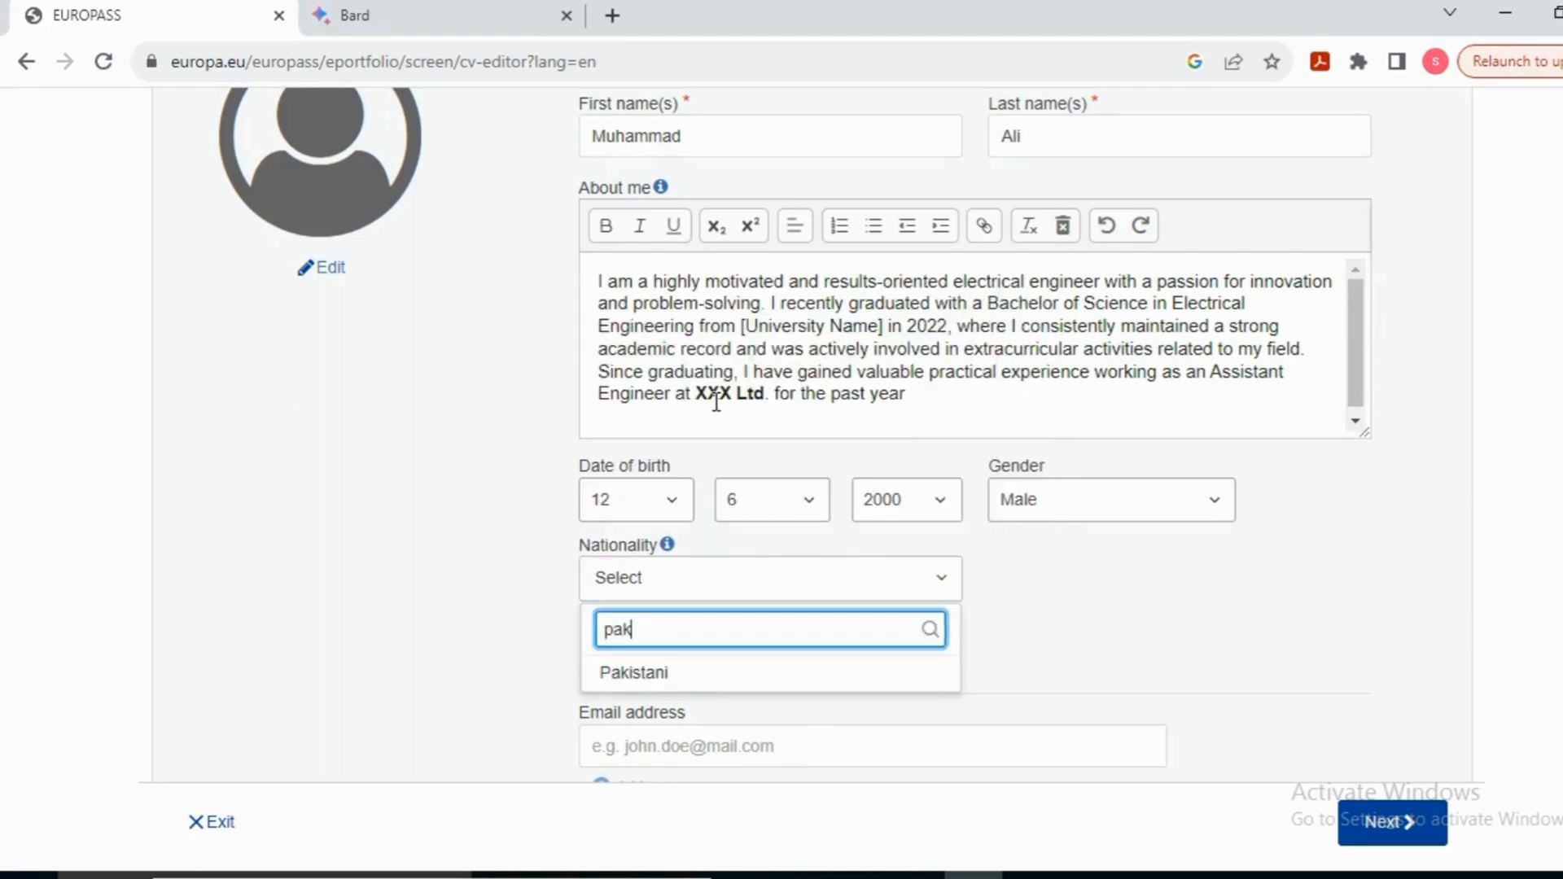
{"action": "left_click", "coordinate": [839, 674]}
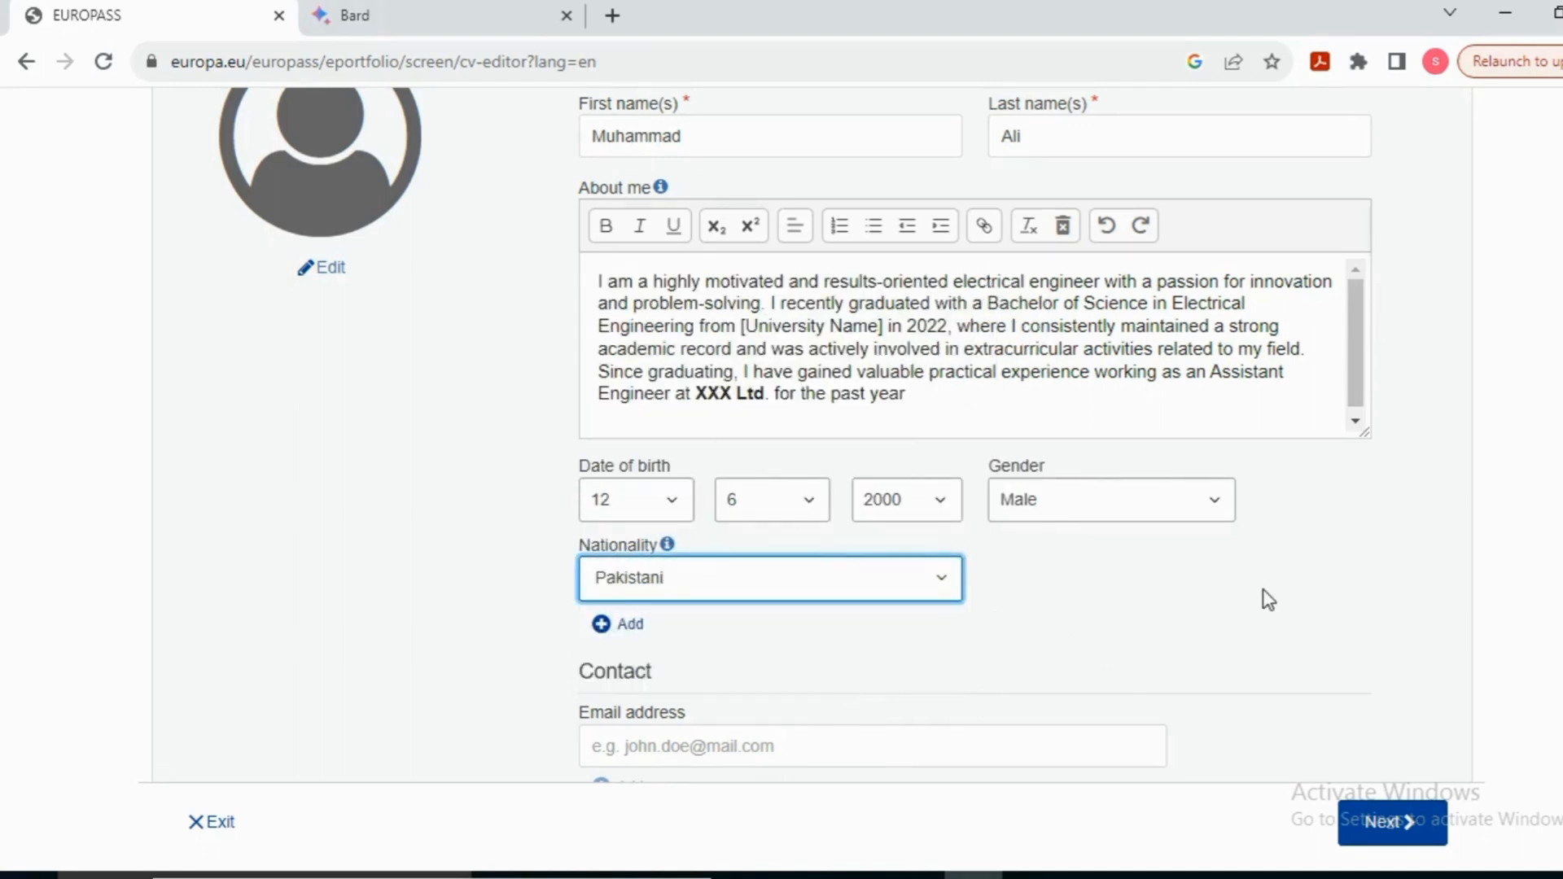
{"action": "scroll", "coordinate": [998, 516], "scroll_direction": "down", "scroll_amount": 4}
Step: Enter the contact e-mail address and set the phone as Mobile with country code +92
{"action": "left_click", "coordinate": [805, 425]}
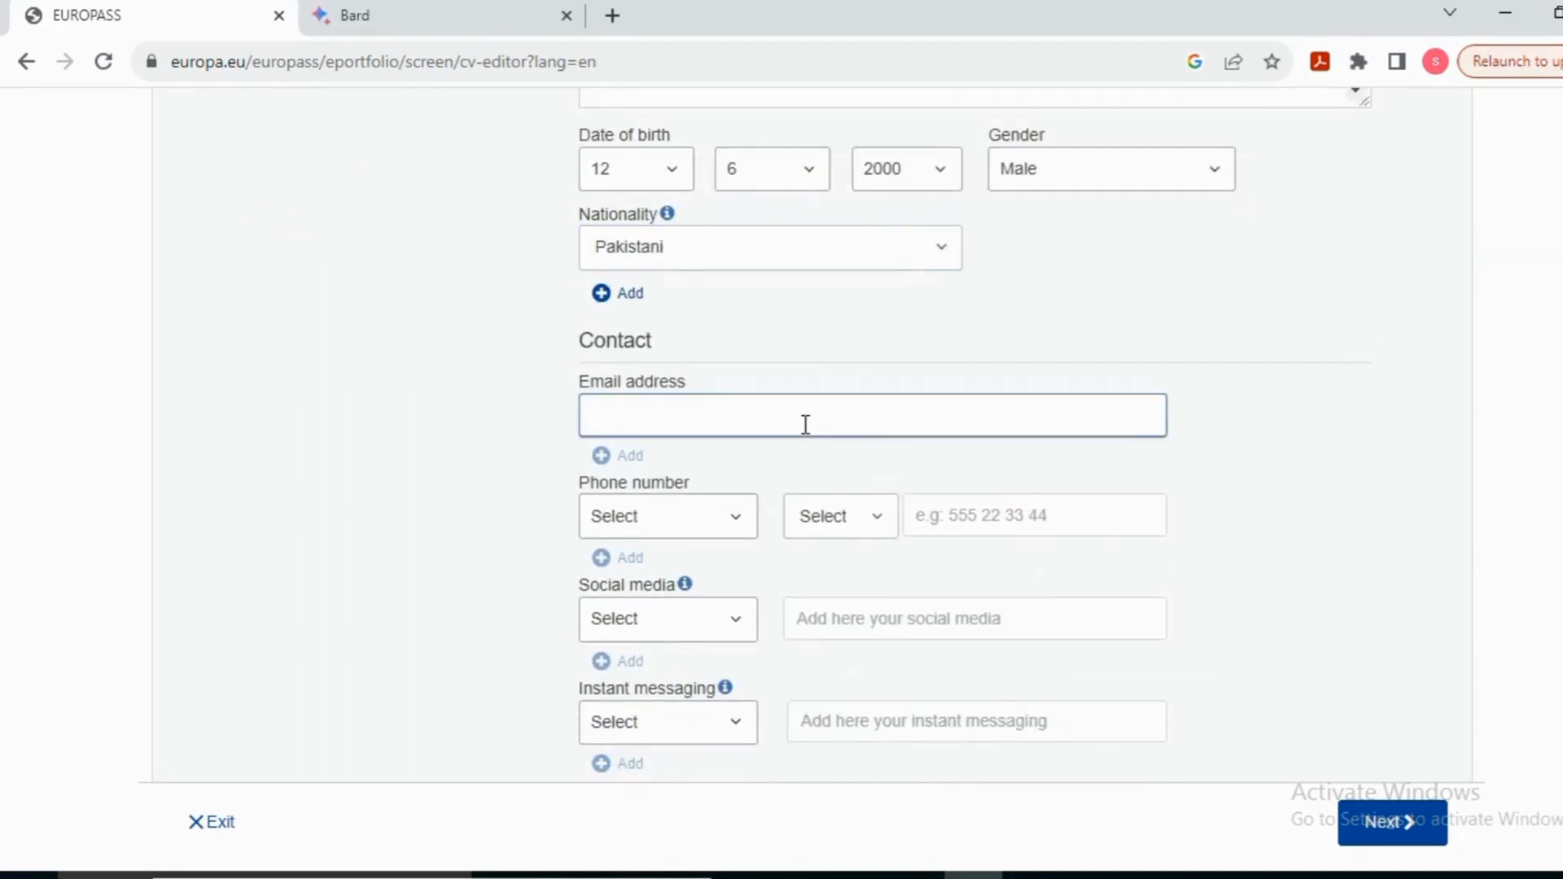
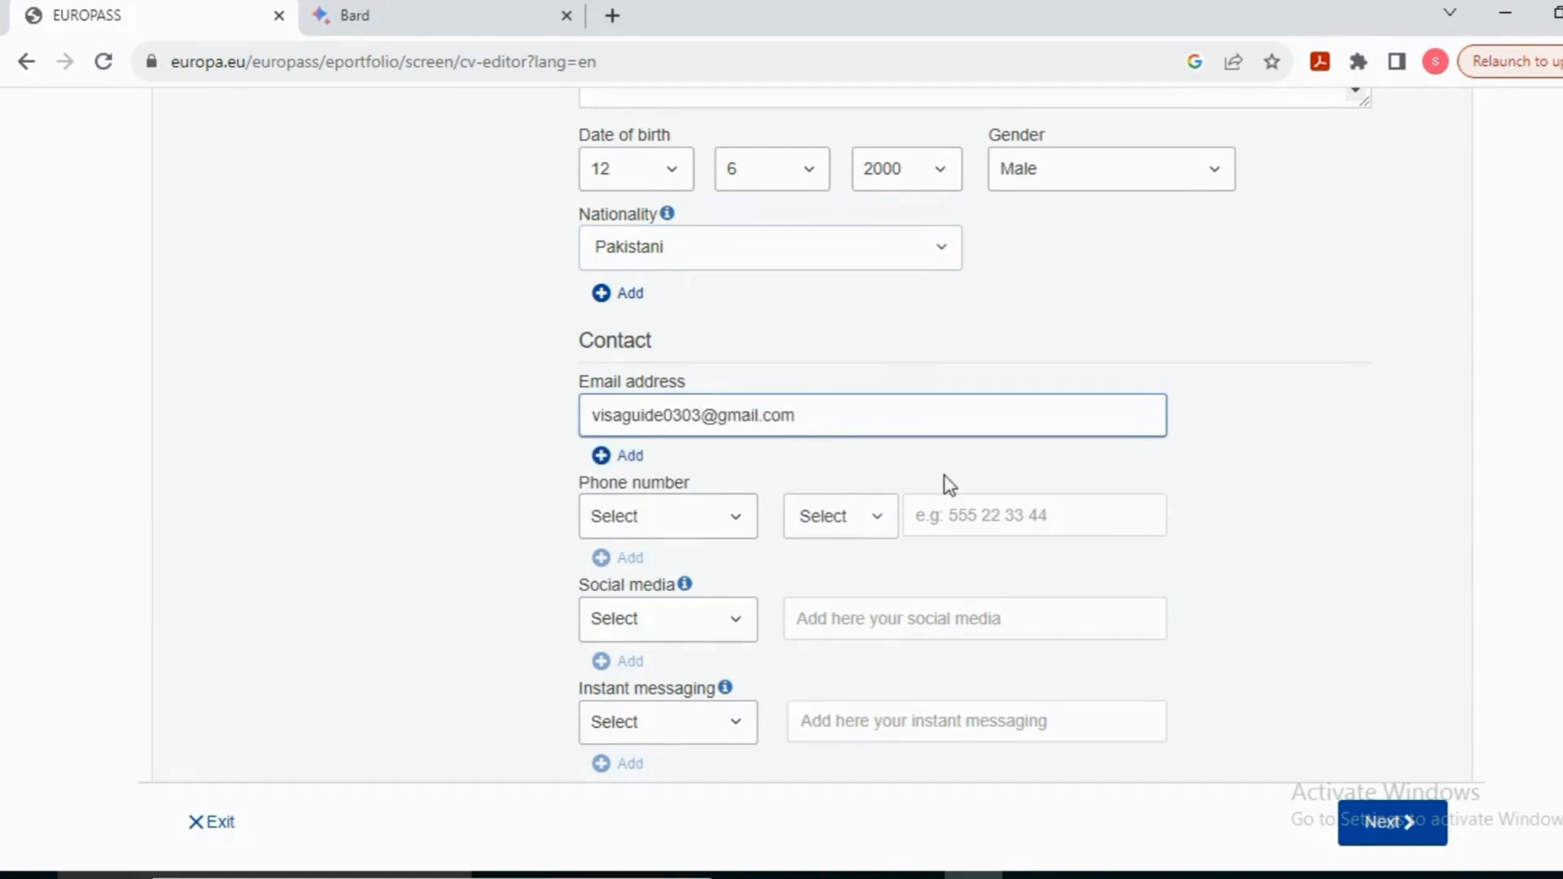
{"action": "left_click", "coordinate": [721, 521]}
{"action": "left_click", "coordinate": [671, 615]}
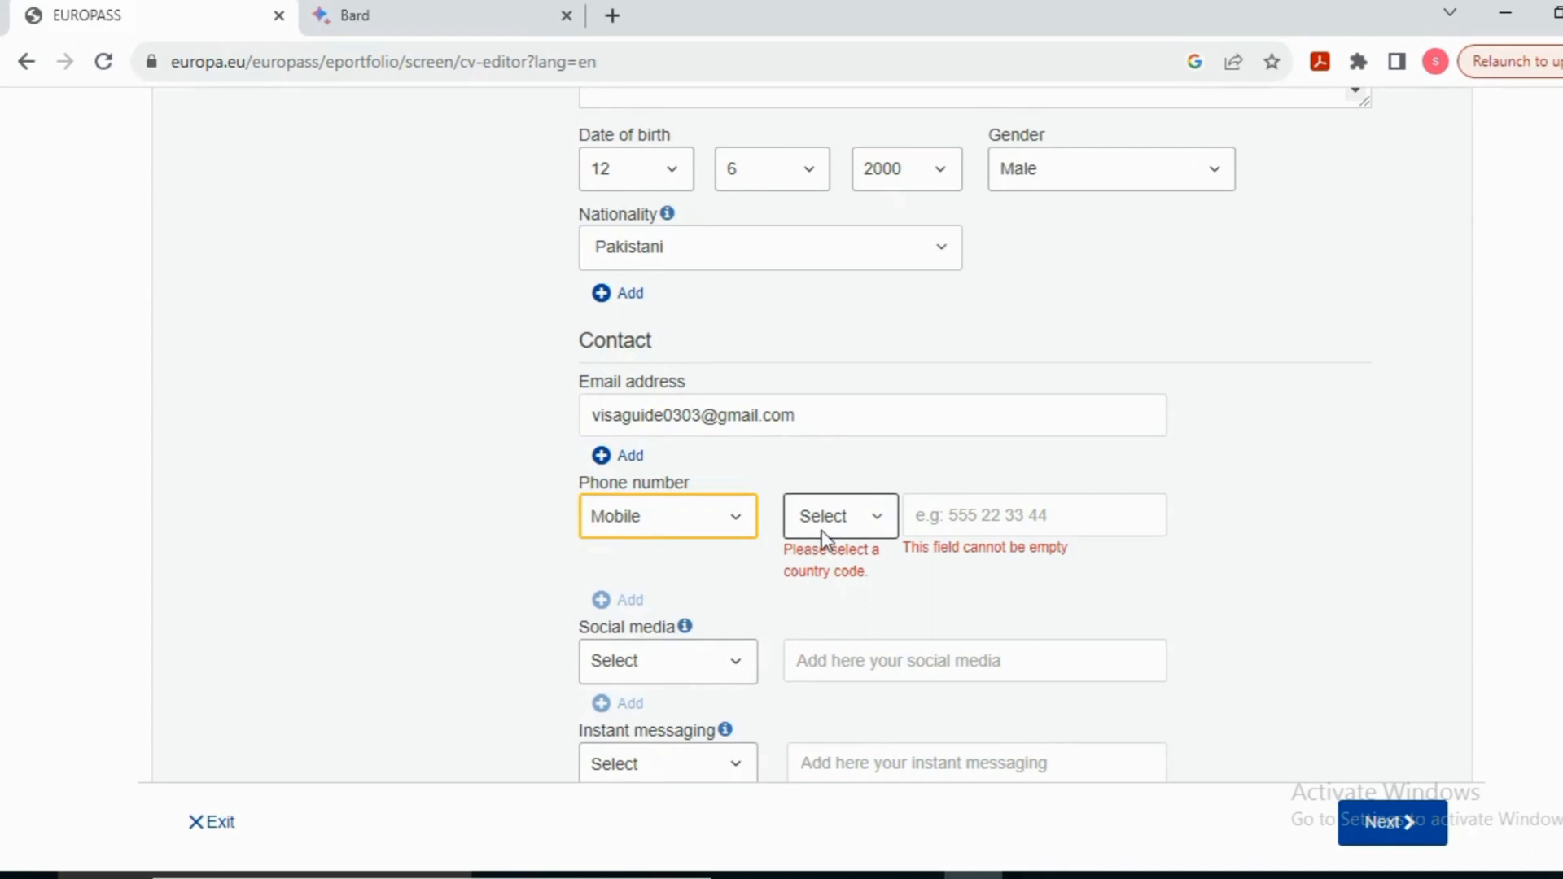
{"action": "left_click", "coordinate": [872, 523]}
{"action": "left_click", "coordinate": [876, 525]}
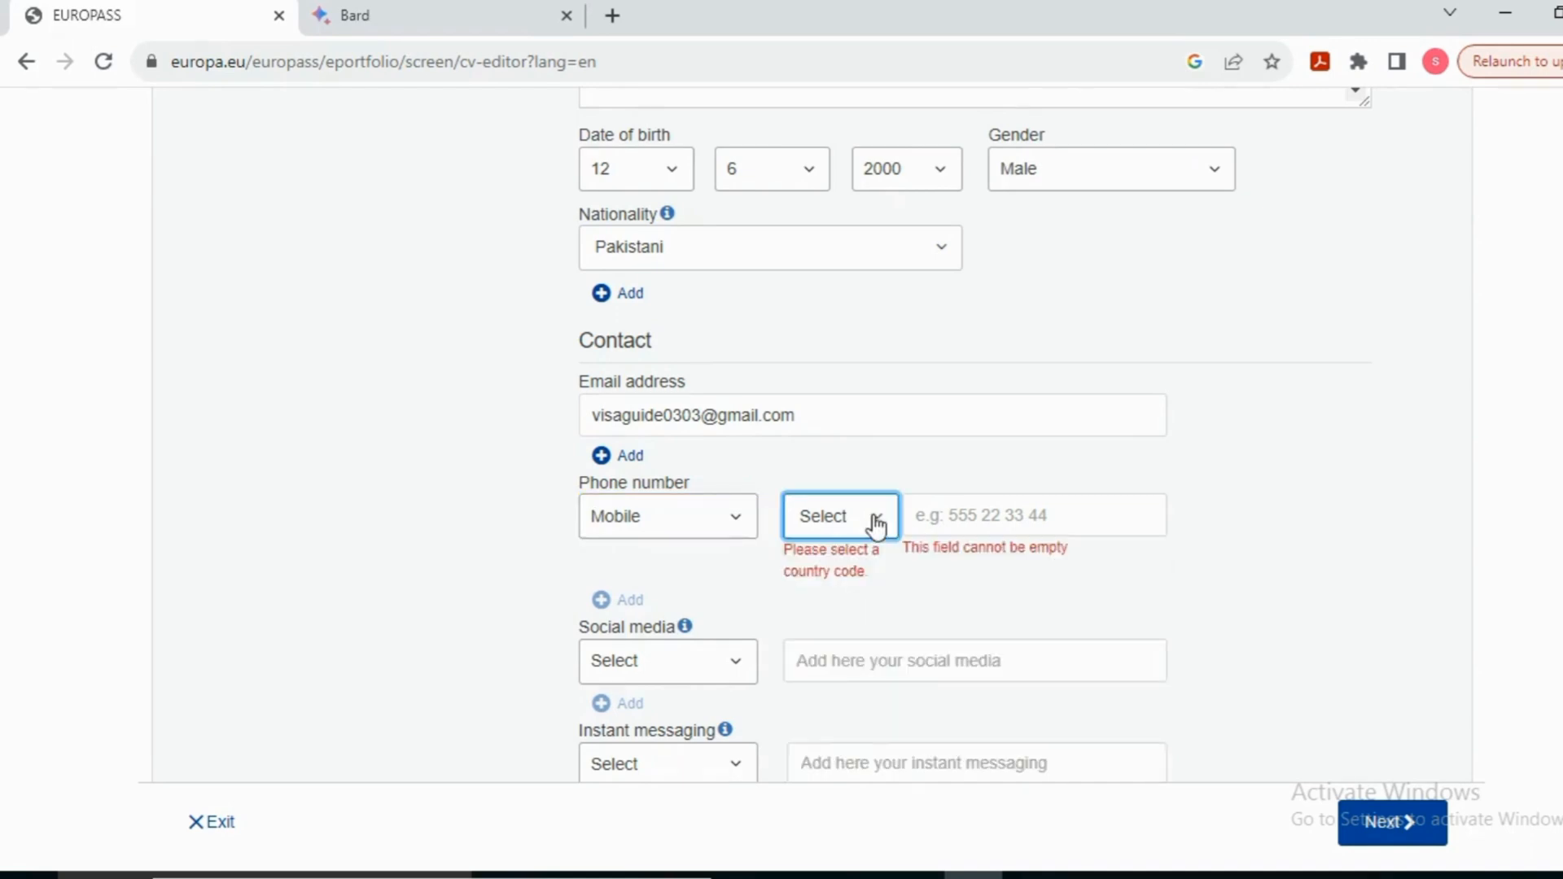
Step: Set the address type to Home and the address country to Pakistan
{"action": "scroll", "coordinate": [876, 526], "scroll_direction": "down", "scroll_amount": 5}
{"action": "left_click", "coordinate": [698, 620]}
{"action": "left_click", "coordinate": [677, 679]}
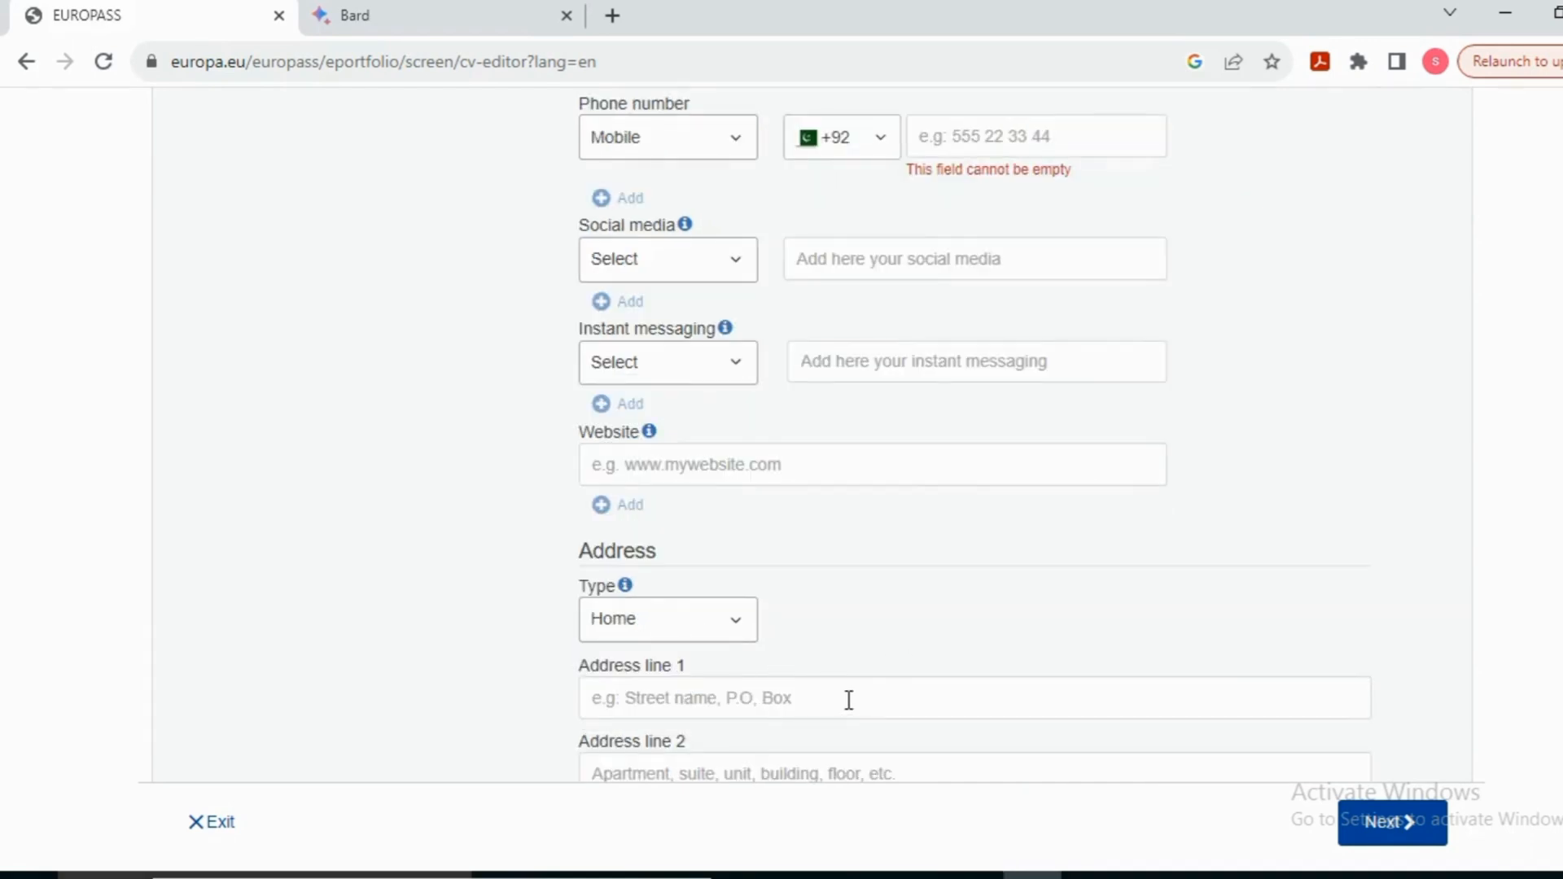
{"action": "scroll", "coordinate": [746, 704], "scroll_direction": "down", "scroll_amount": 5}
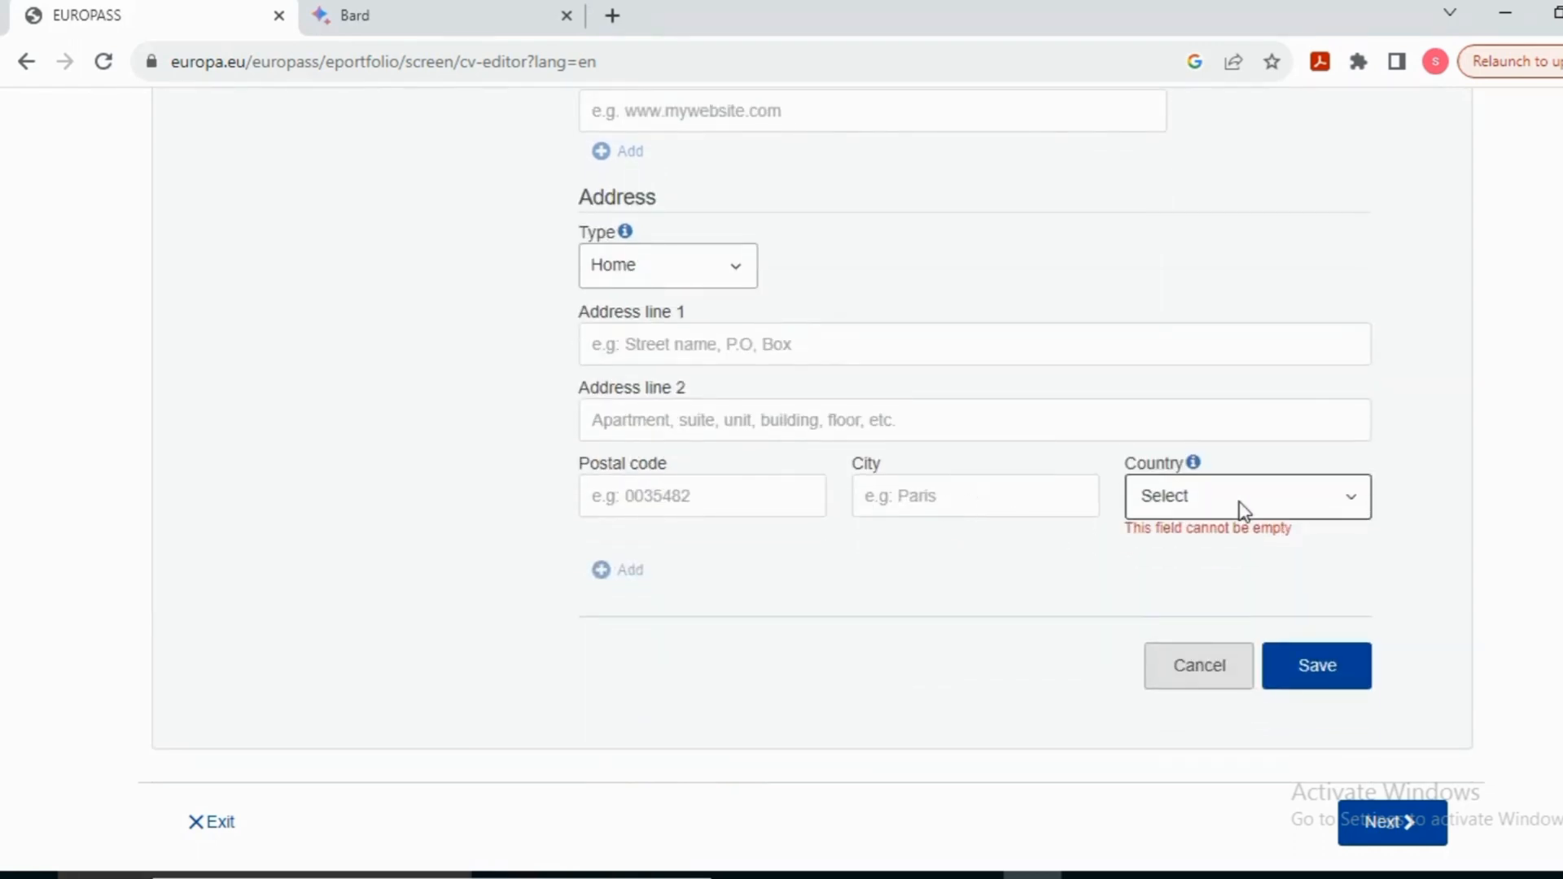
{"action": "left_click", "coordinate": [1244, 510]}
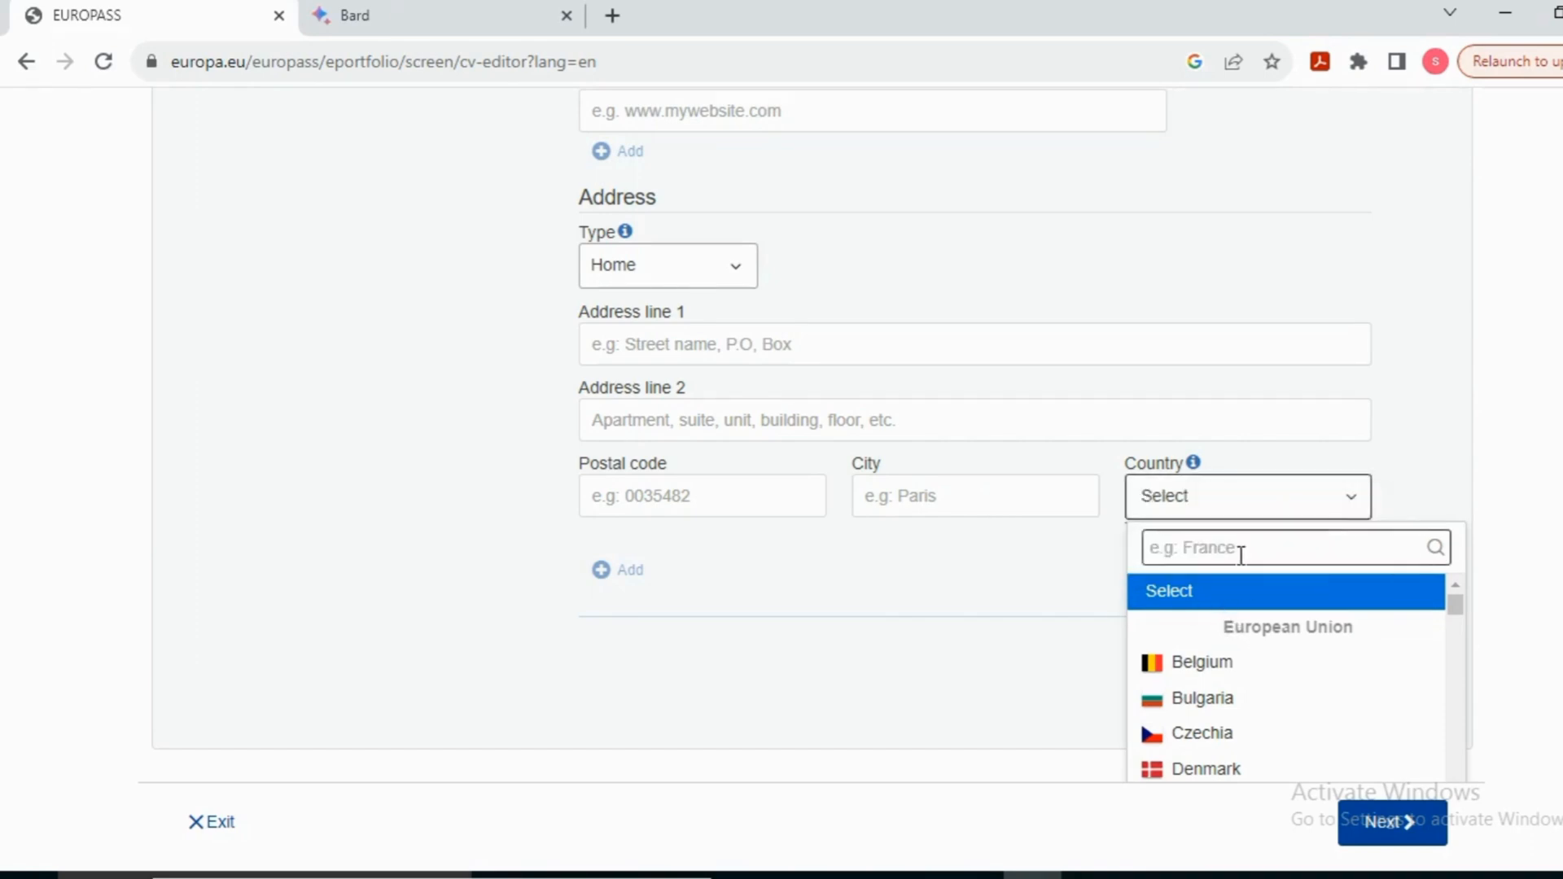
{"action": "left_click_drag", "start_coordinate": [1455, 605], "coordinate": [1450, 743]}
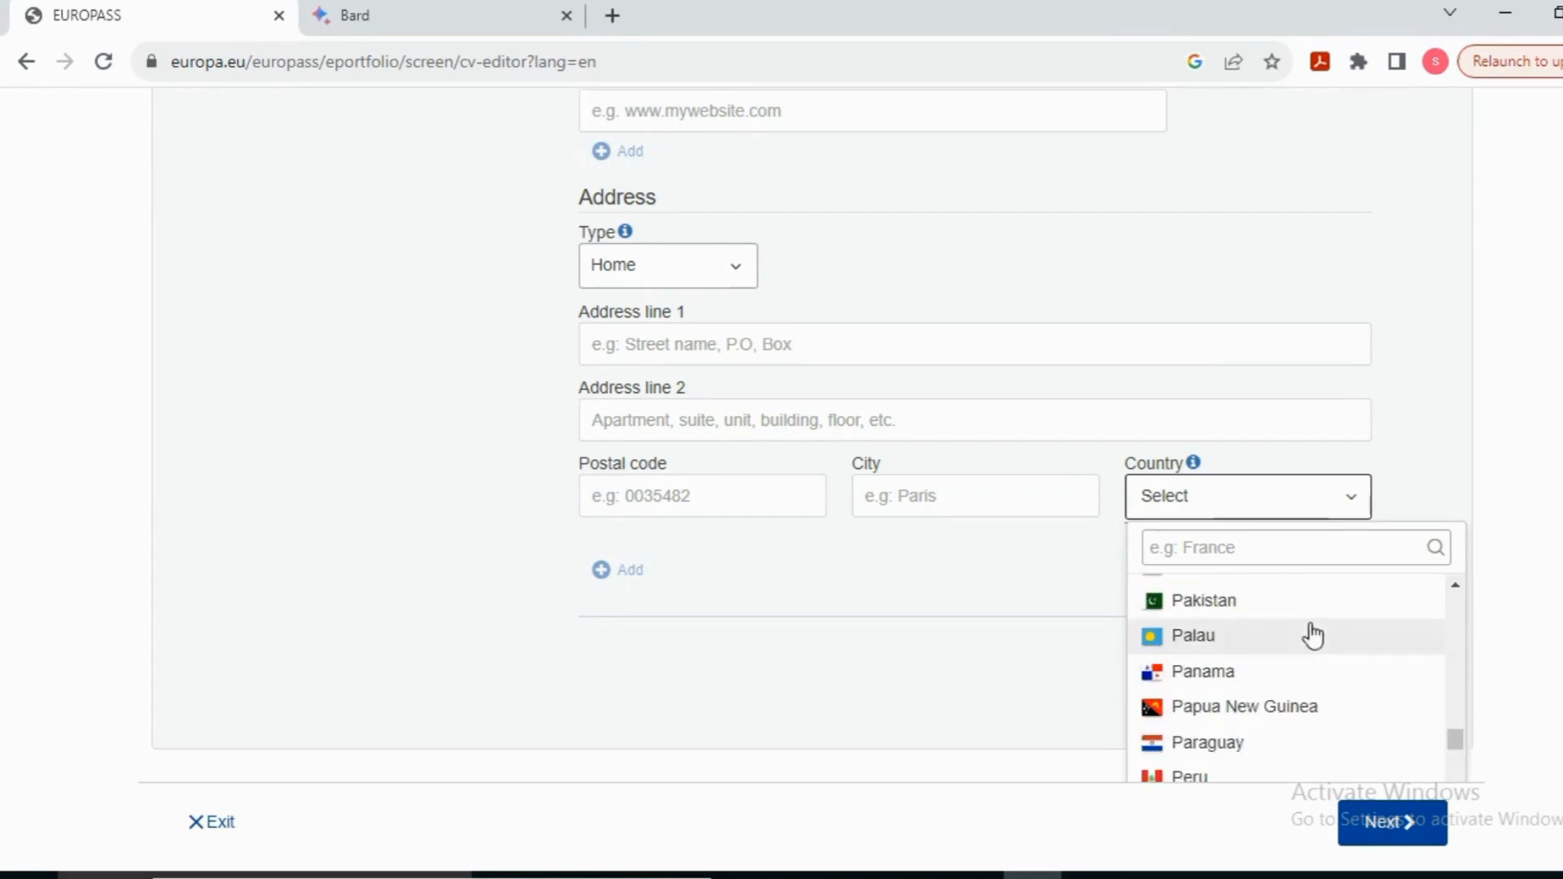
{"action": "left_click", "coordinate": [1258, 609]}
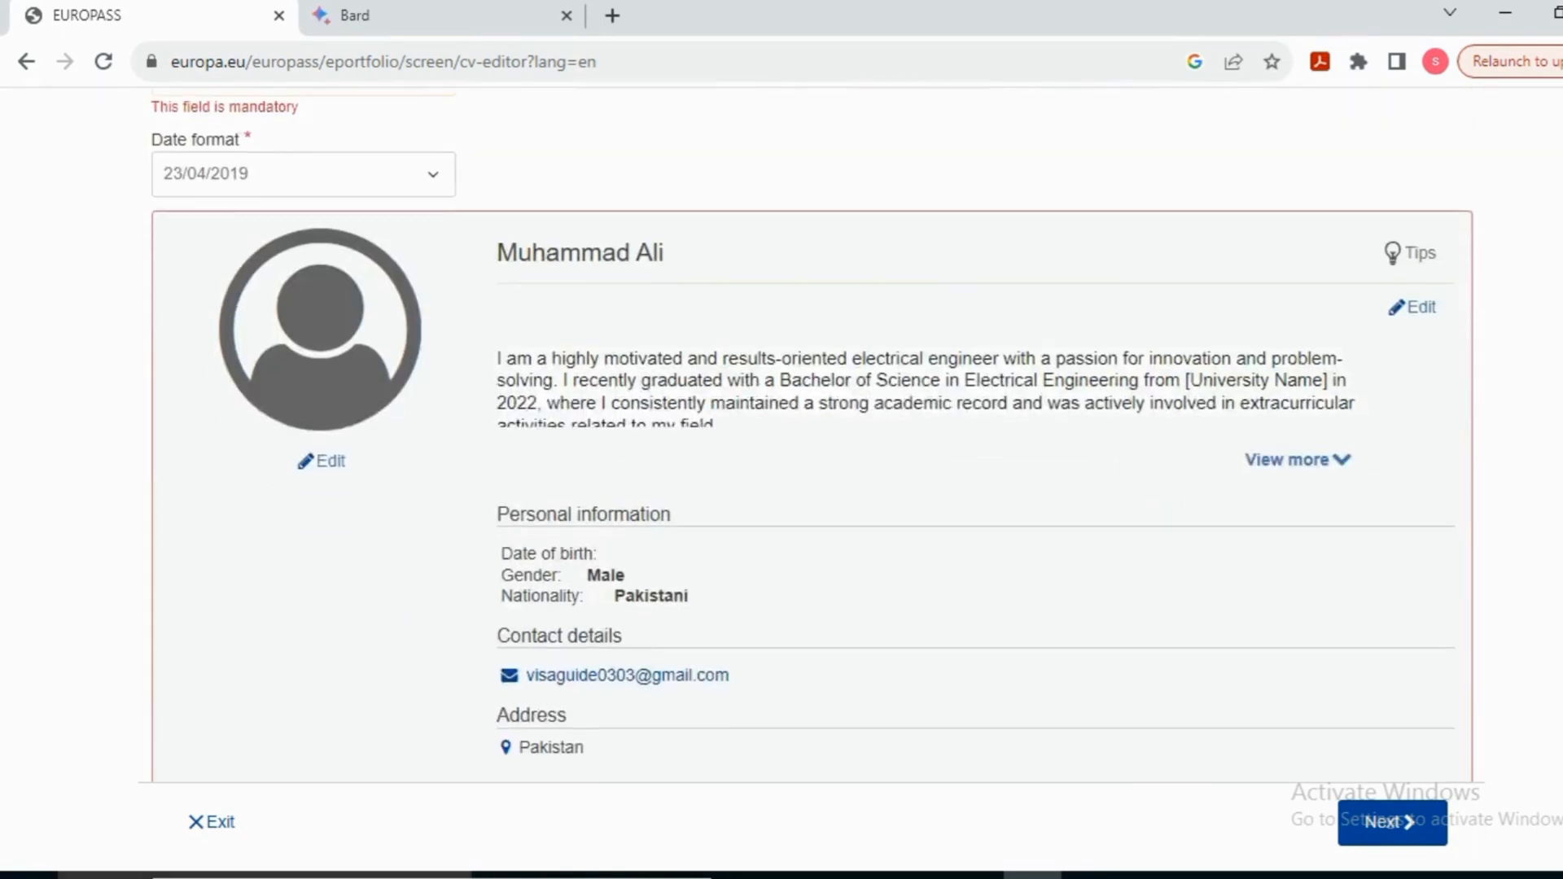
{"action": "scroll", "coordinate": [990, 361], "scroll_direction": "down", "scroll_amount": 1}
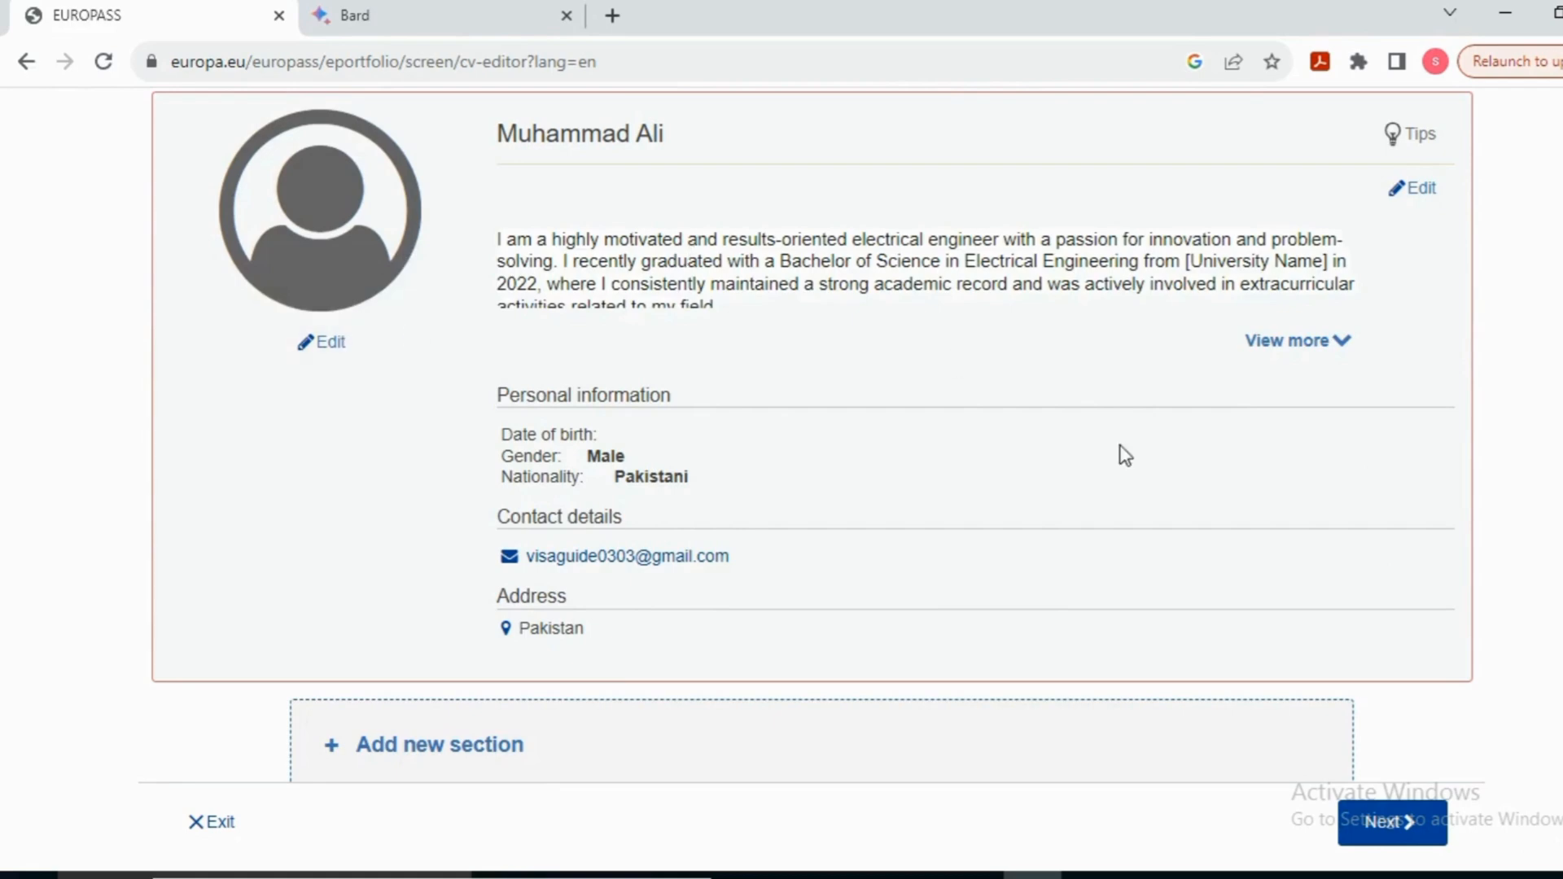
Step: Create a new section of type Education and training from the section type list
{"action": "scroll", "coordinate": [1123, 455], "scroll_direction": "down", "scroll_amount": 1}
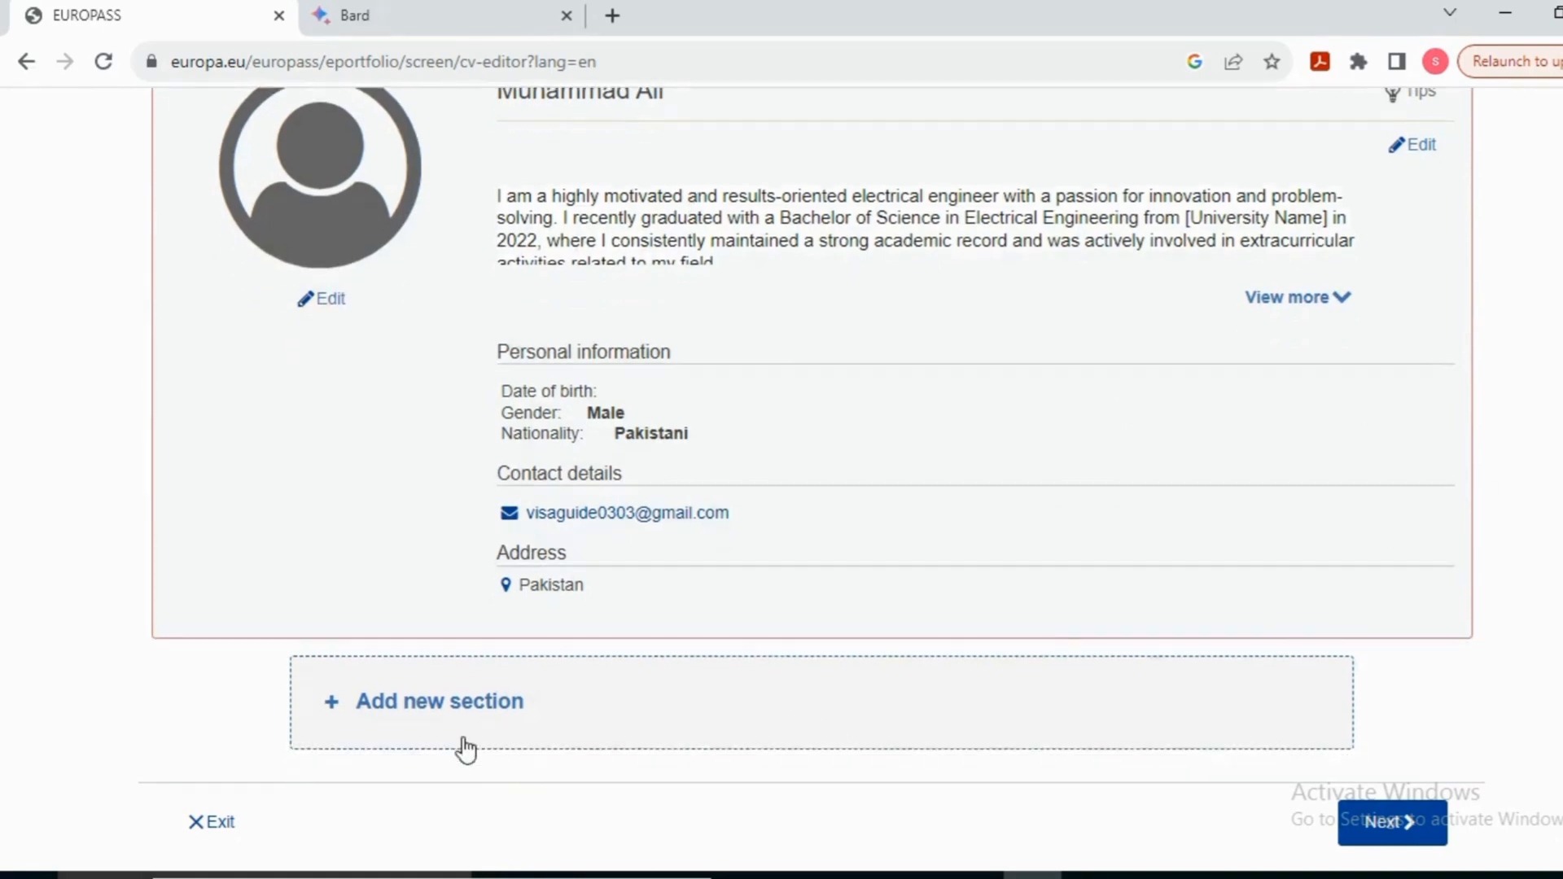
{"action": "left_click", "coordinate": [455, 705]}
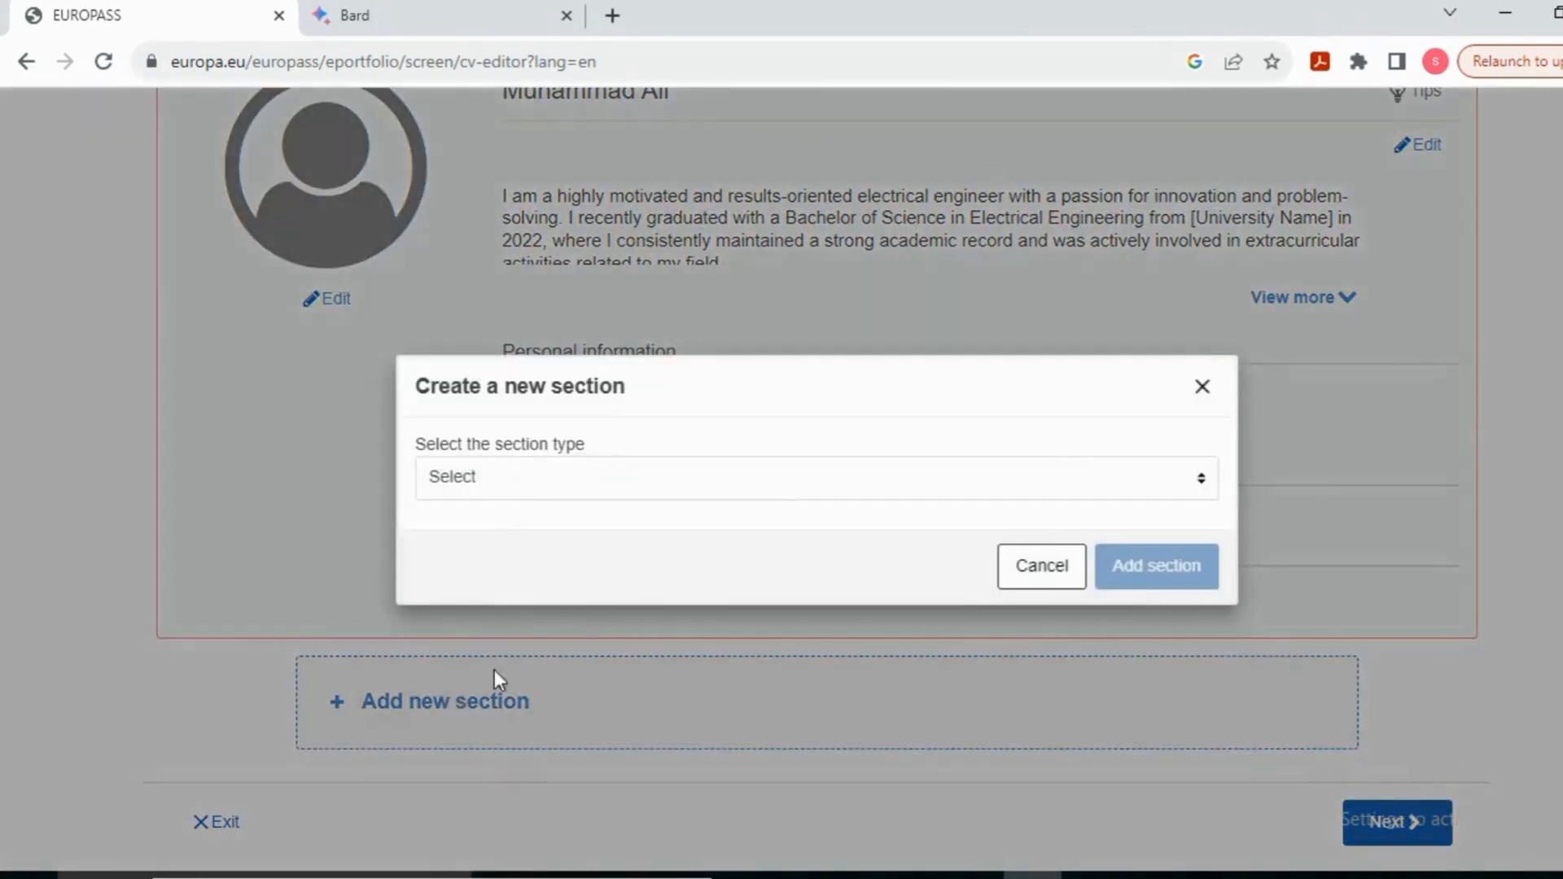
{"action": "left_click", "coordinate": [963, 478]}
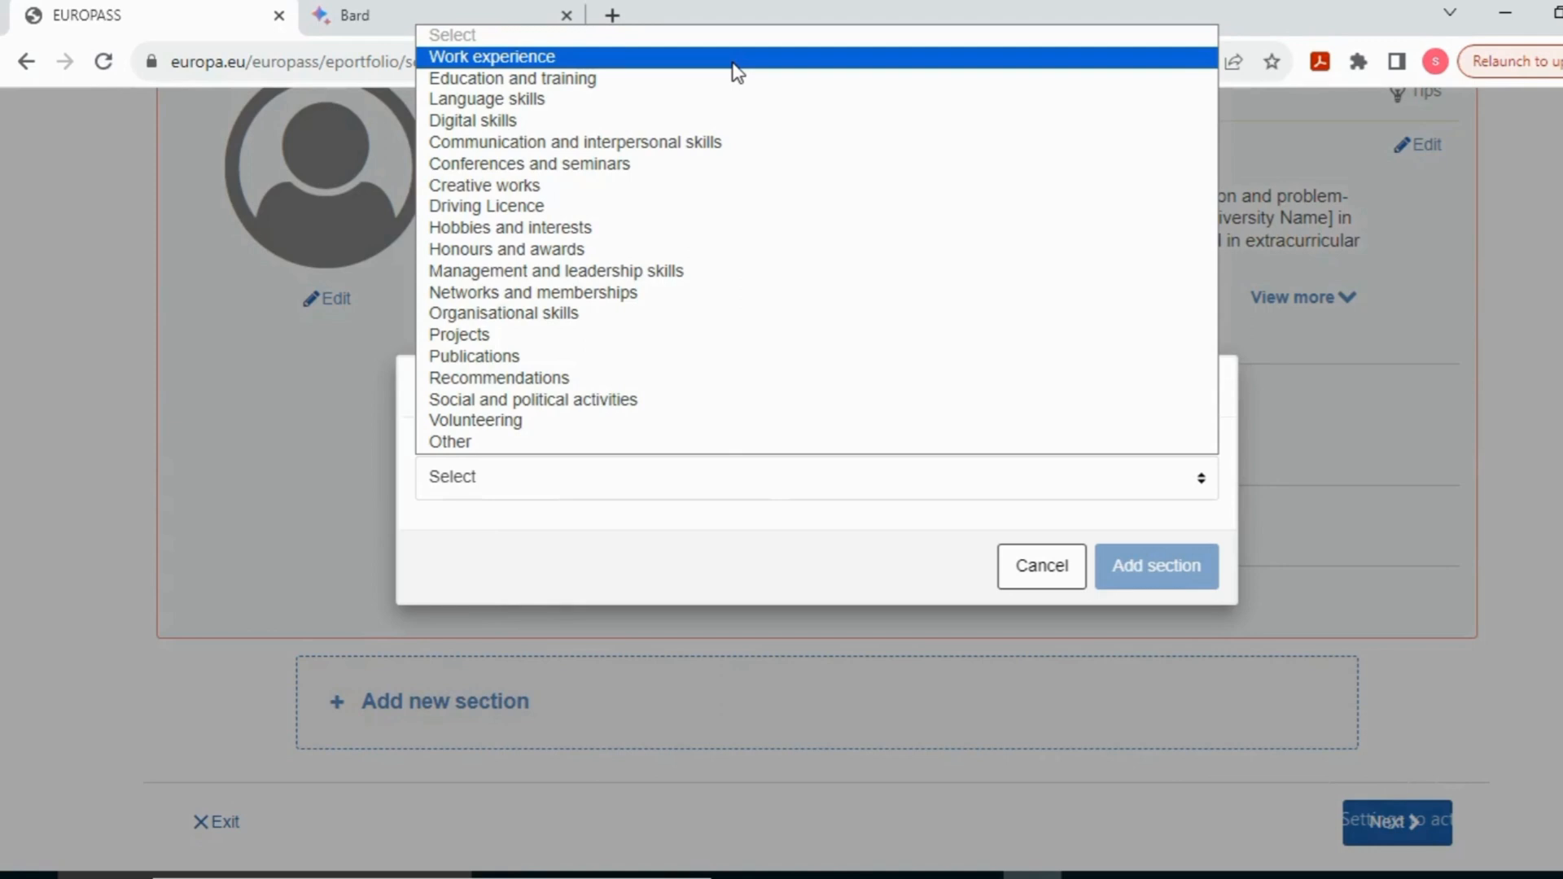
{"action": "left_click", "coordinate": [677, 79]}
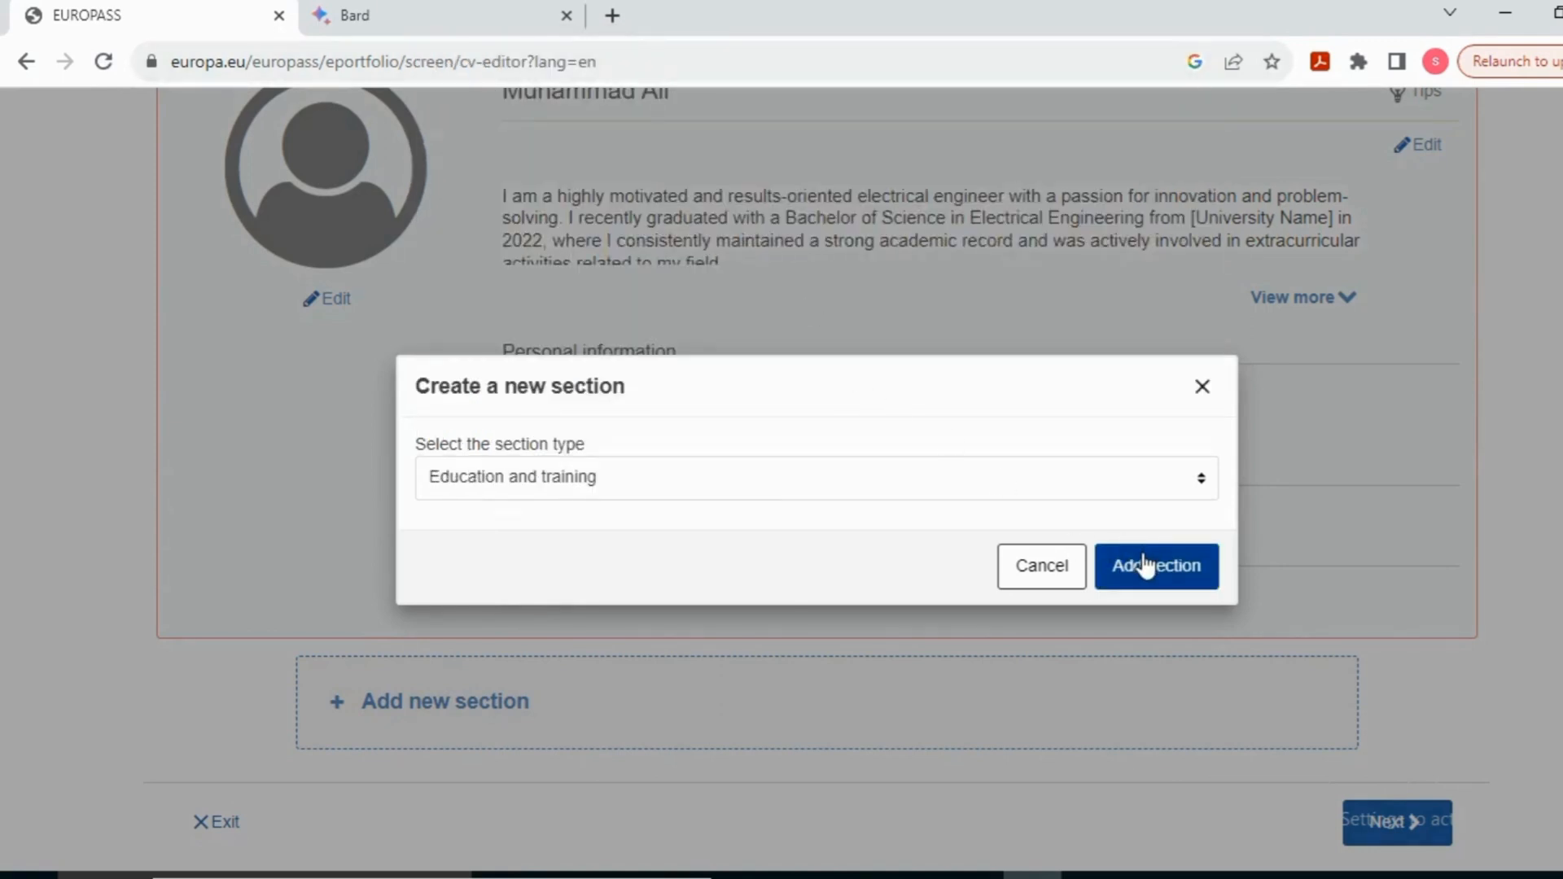
{"action": "left_click", "coordinate": [1186, 579]}
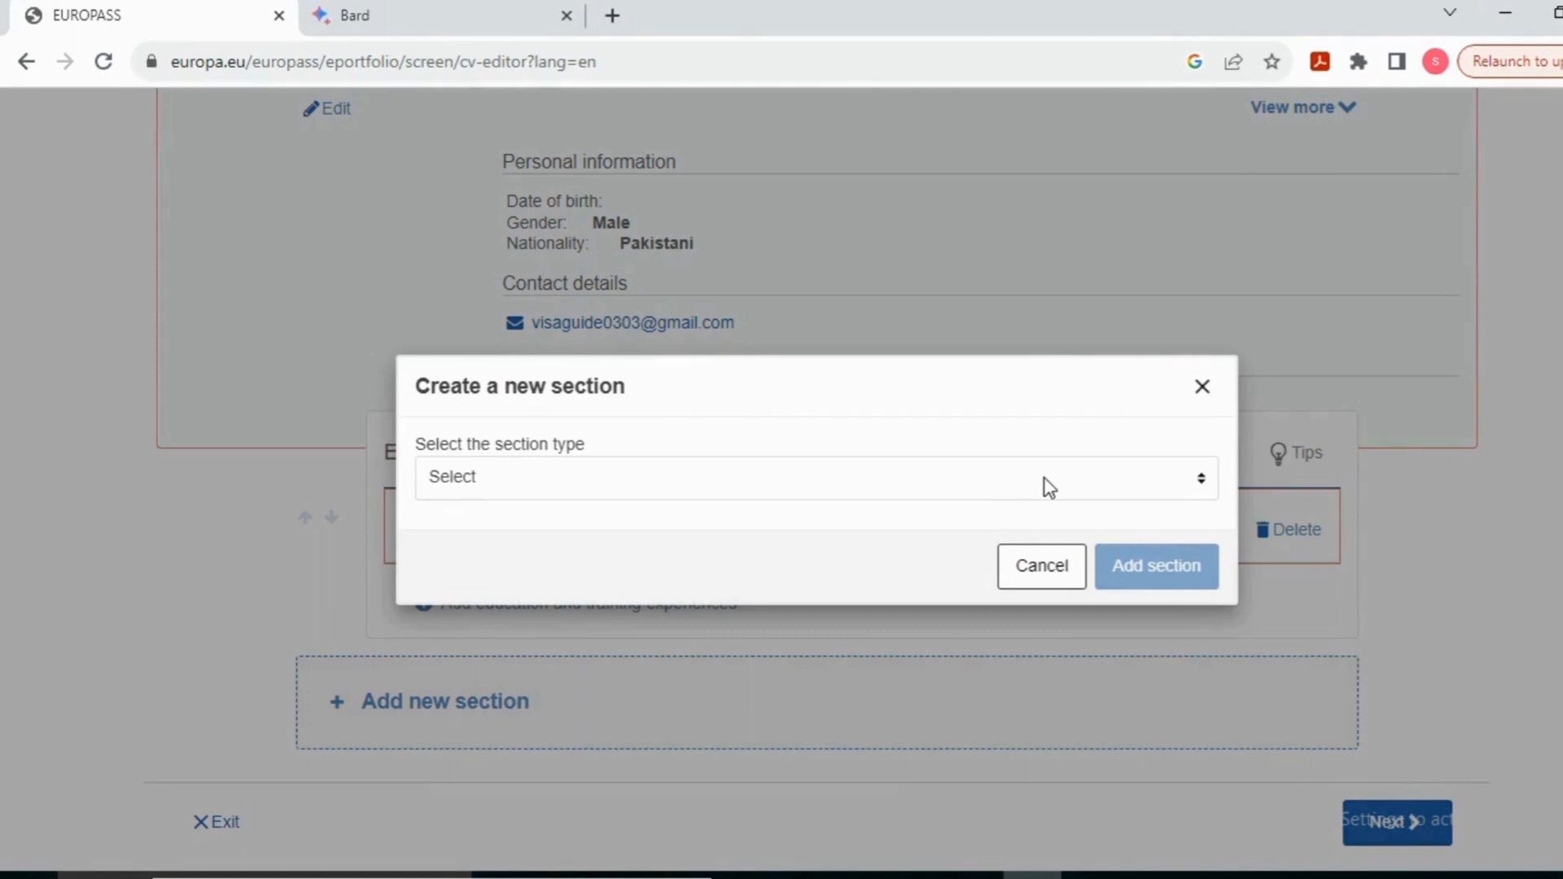
Step: Add a Work experience section and place the cursor in its main activities and responsibilities field
{"action": "left_click", "coordinate": [1044, 479]}
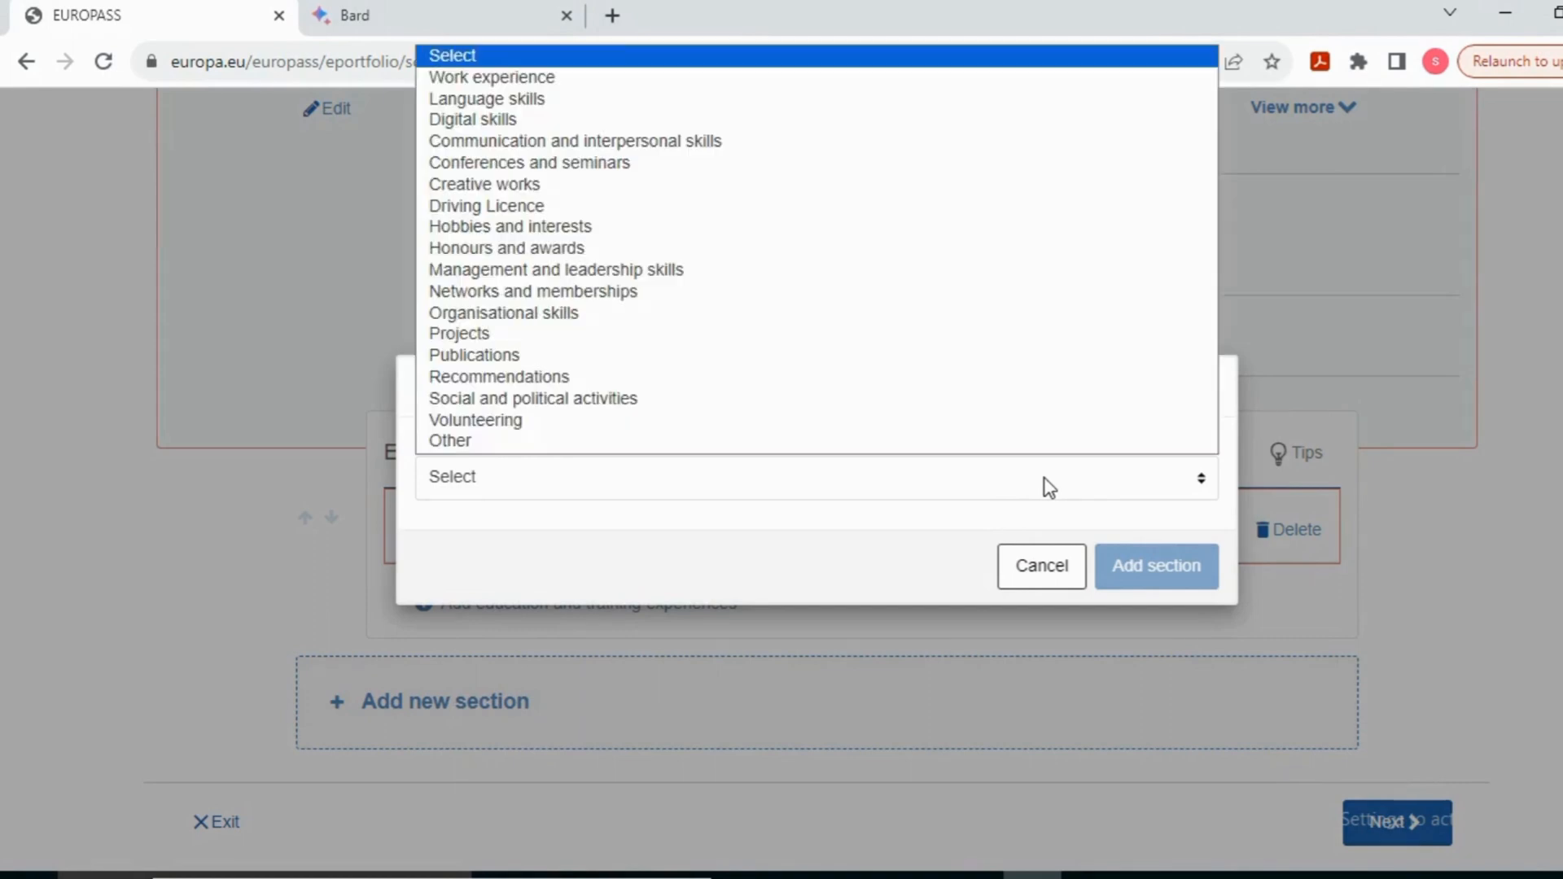
{"action": "left_click", "coordinate": [675, 78]}
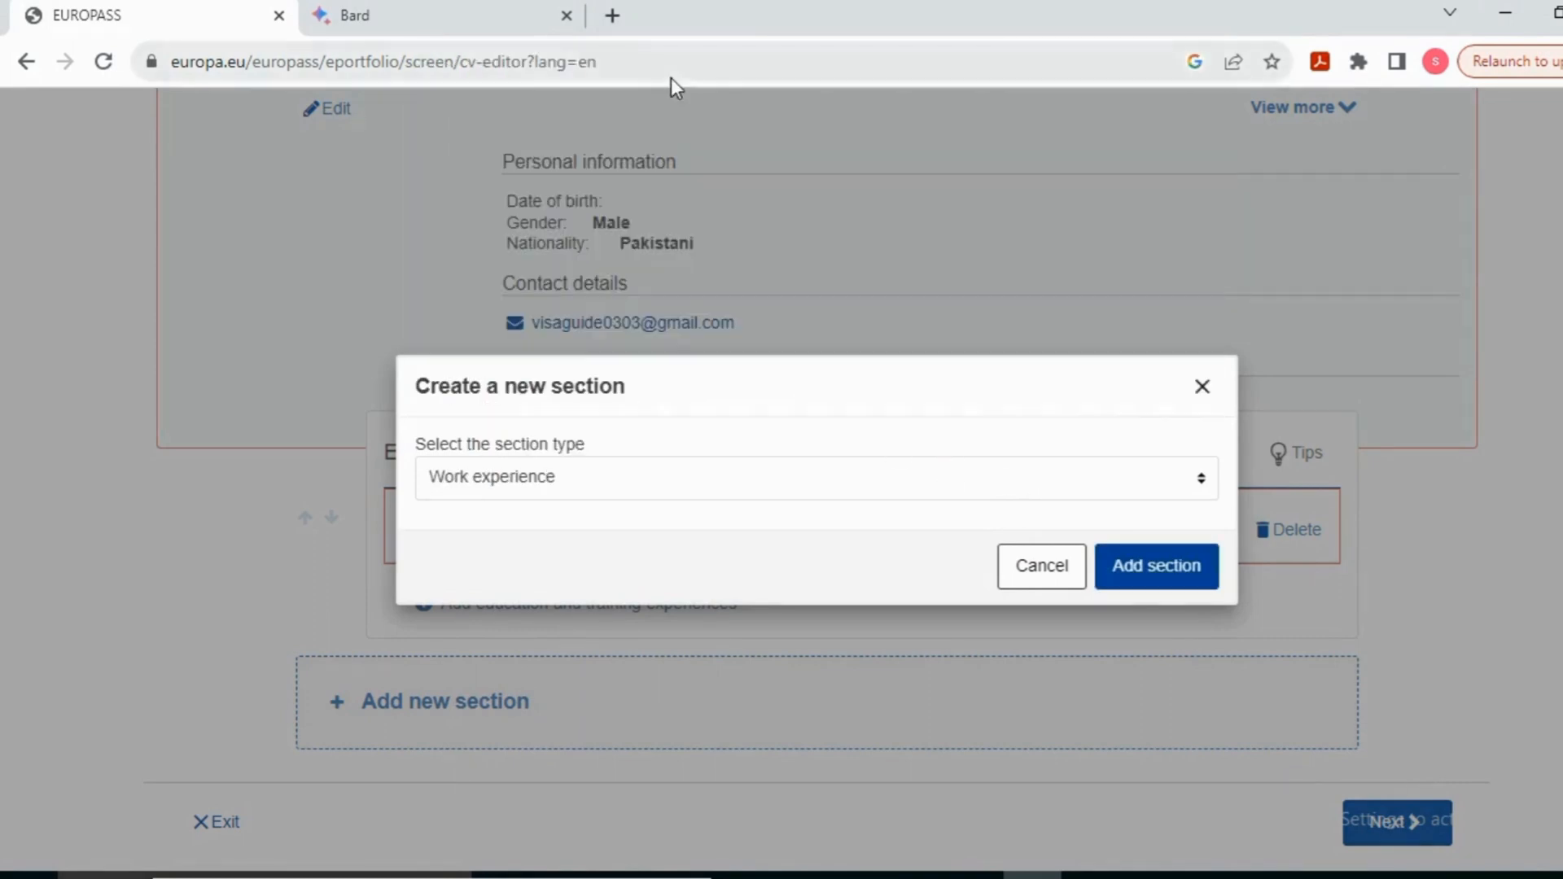
{"action": "left_click", "coordinate": [1172, 568]}
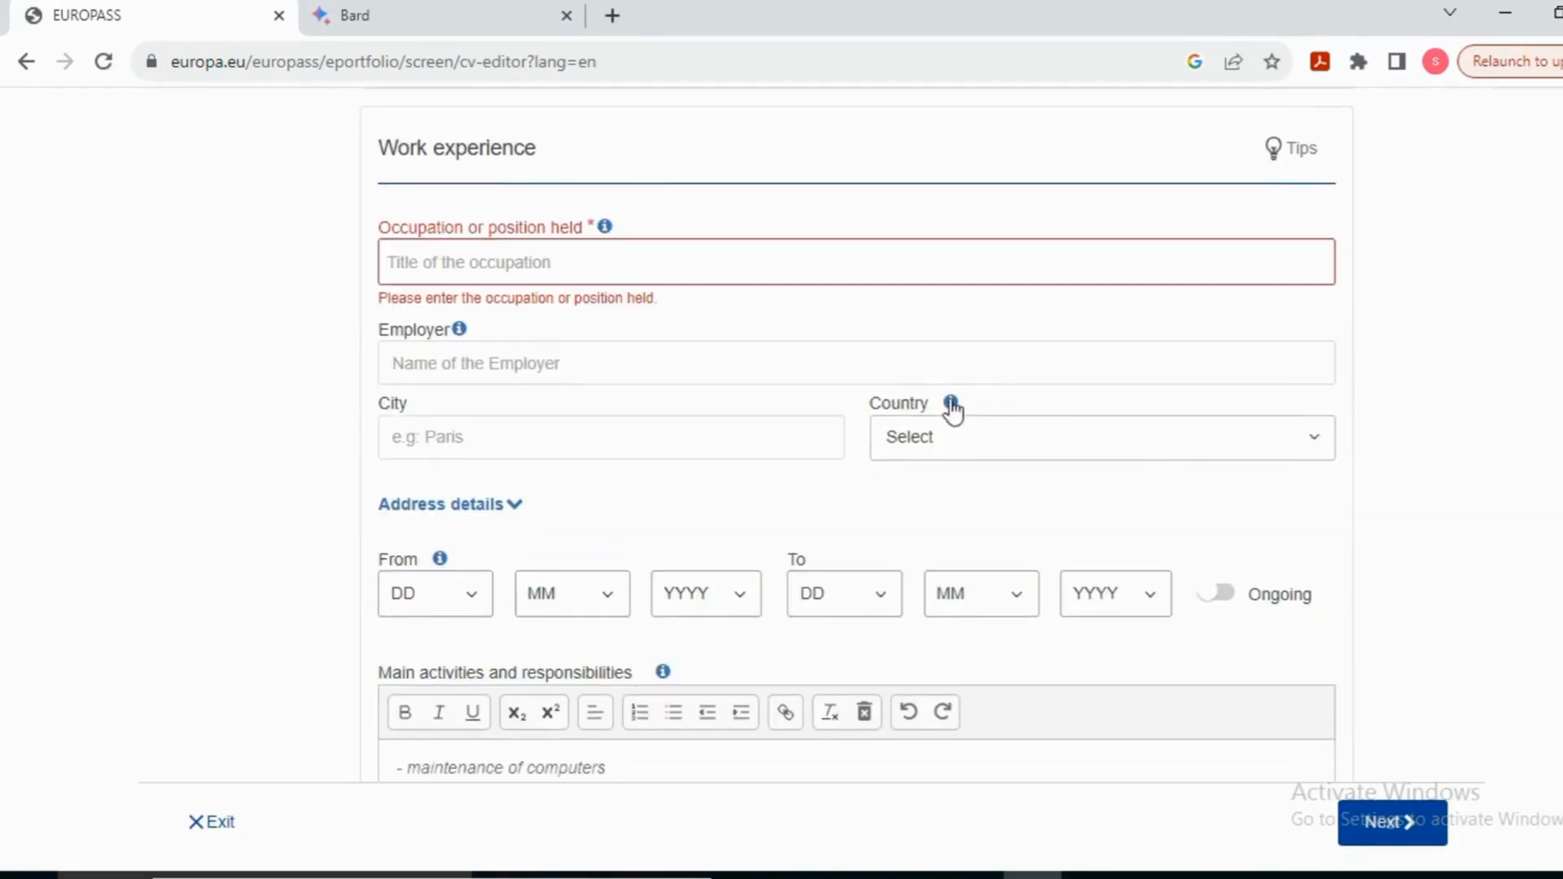
{"action": "mouse_move", "coordinate": [951, 403]}
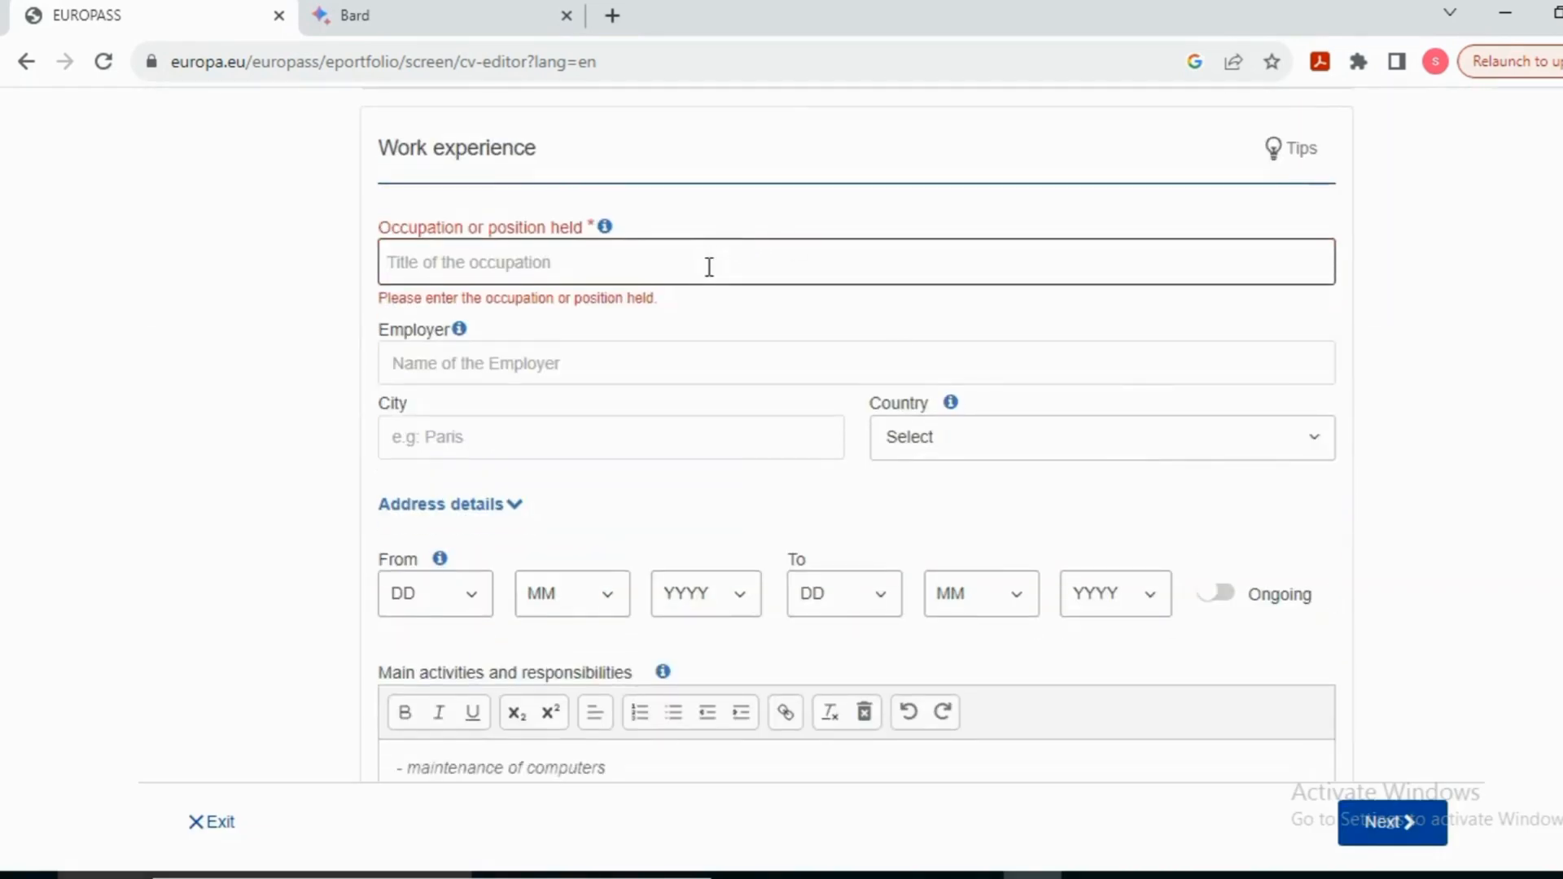
{"action": "scroll", "coordinate": [822, 532], "scroll_direction": "down", "scroll_amount": 4}
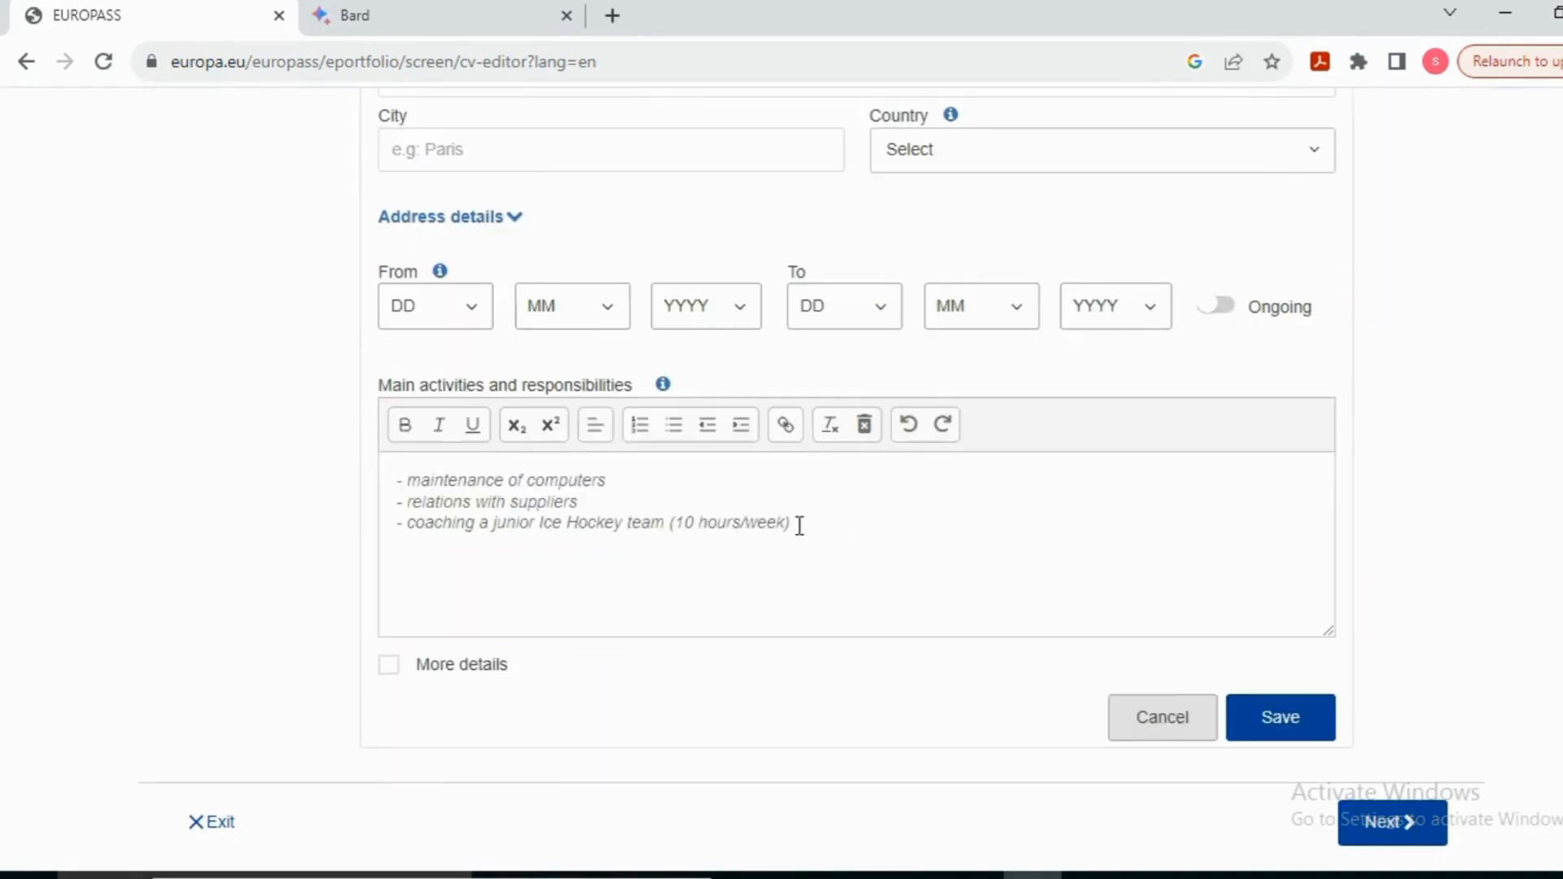
{"action": "left_click", "coordinate": [799, 526]}
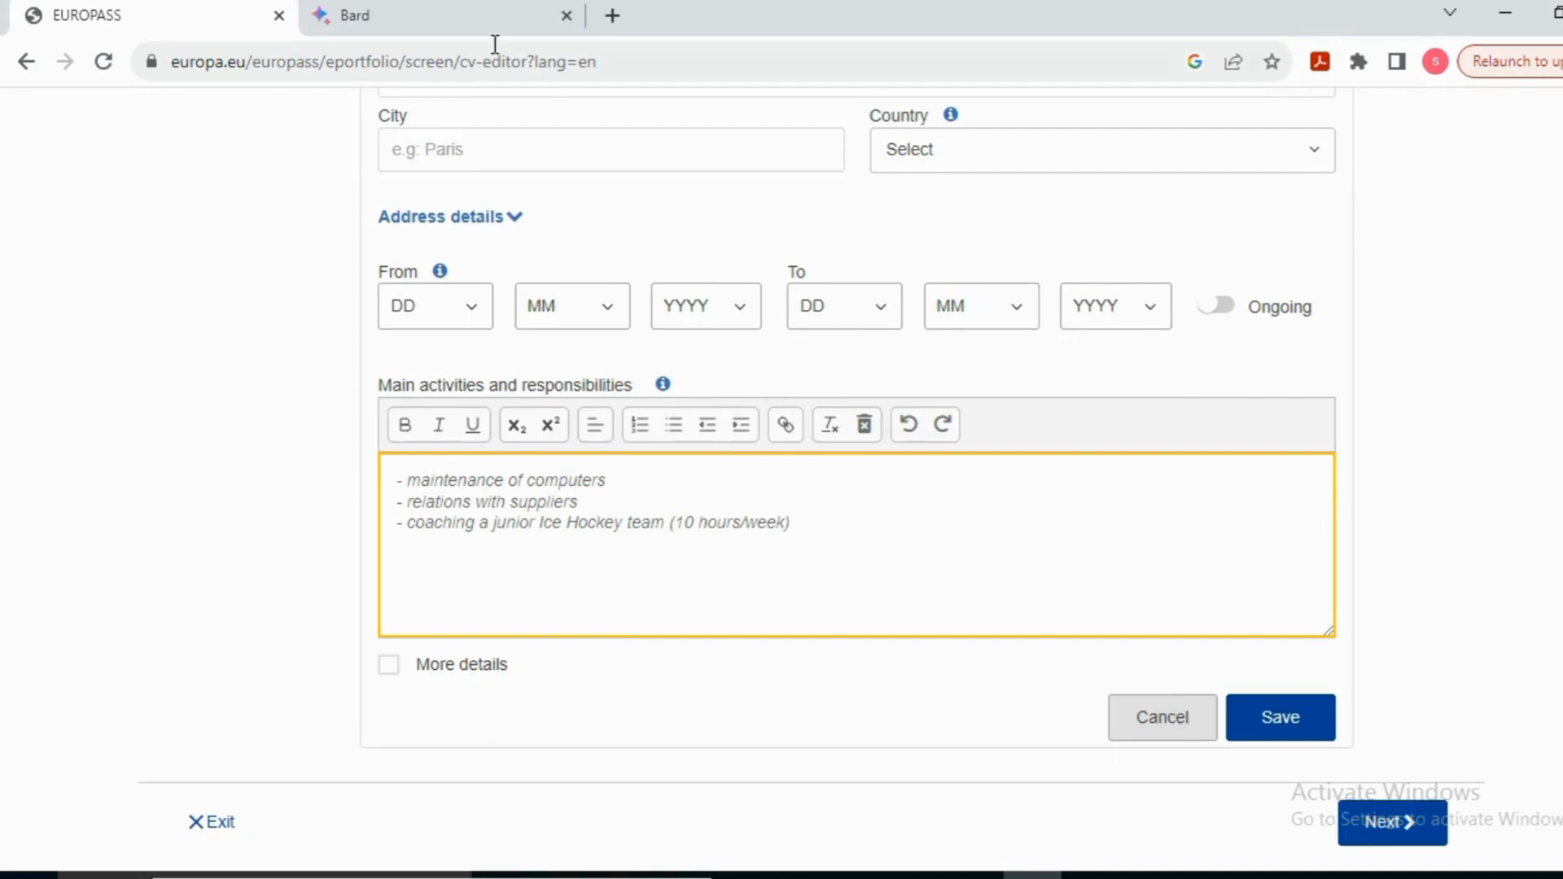
{"action": "left_click", "coordinate": [485, 18]}
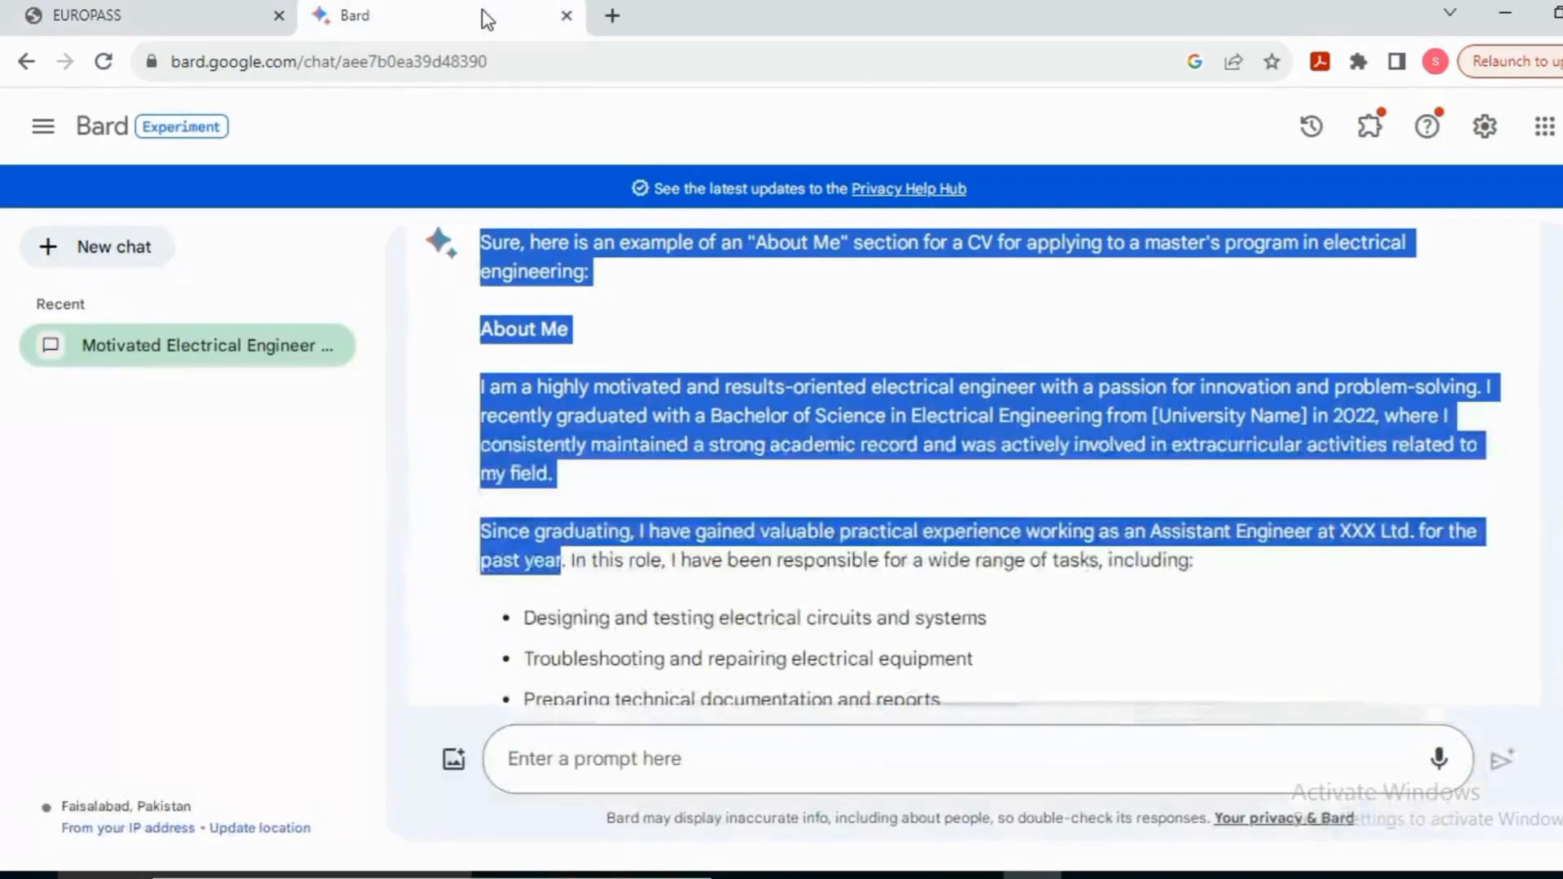
Step: Ask Bard for Assistant Electrical Engineer duties at XX Ltd centred on troubleshooting working machines, and review the reply
{"action": "left_click", "coordinate": [780, 754]}
{"action": "type", "text": "write a short work experience details. i worked in xx ltd as a assistant electrical engr. please describe my duties and responsibility"}
{"action": "type", "text": "s"}
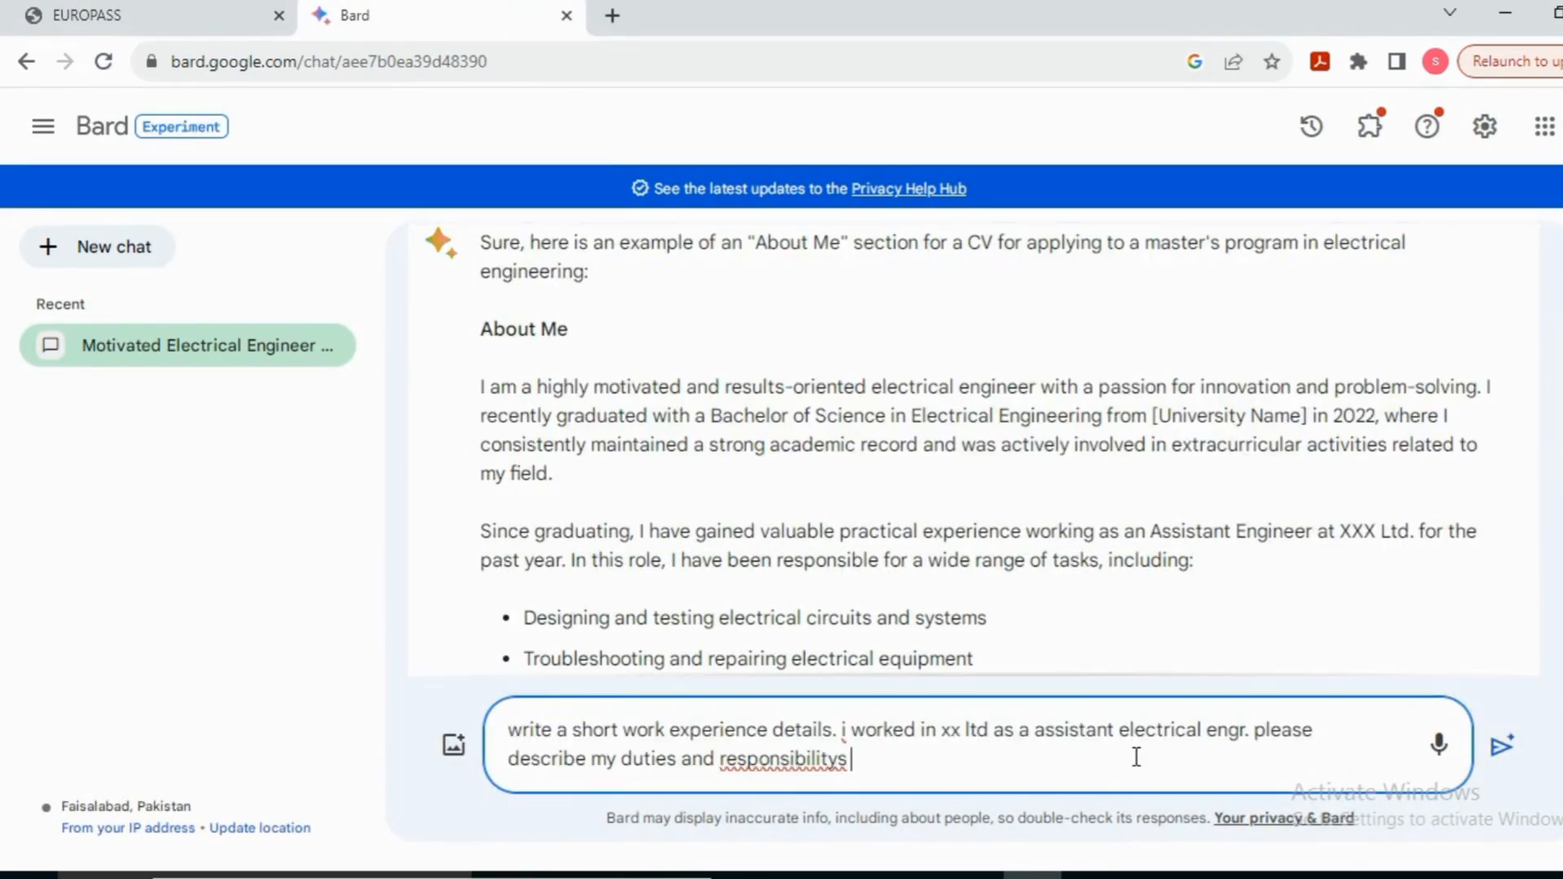
{"action": "type", "text": " my main work "}
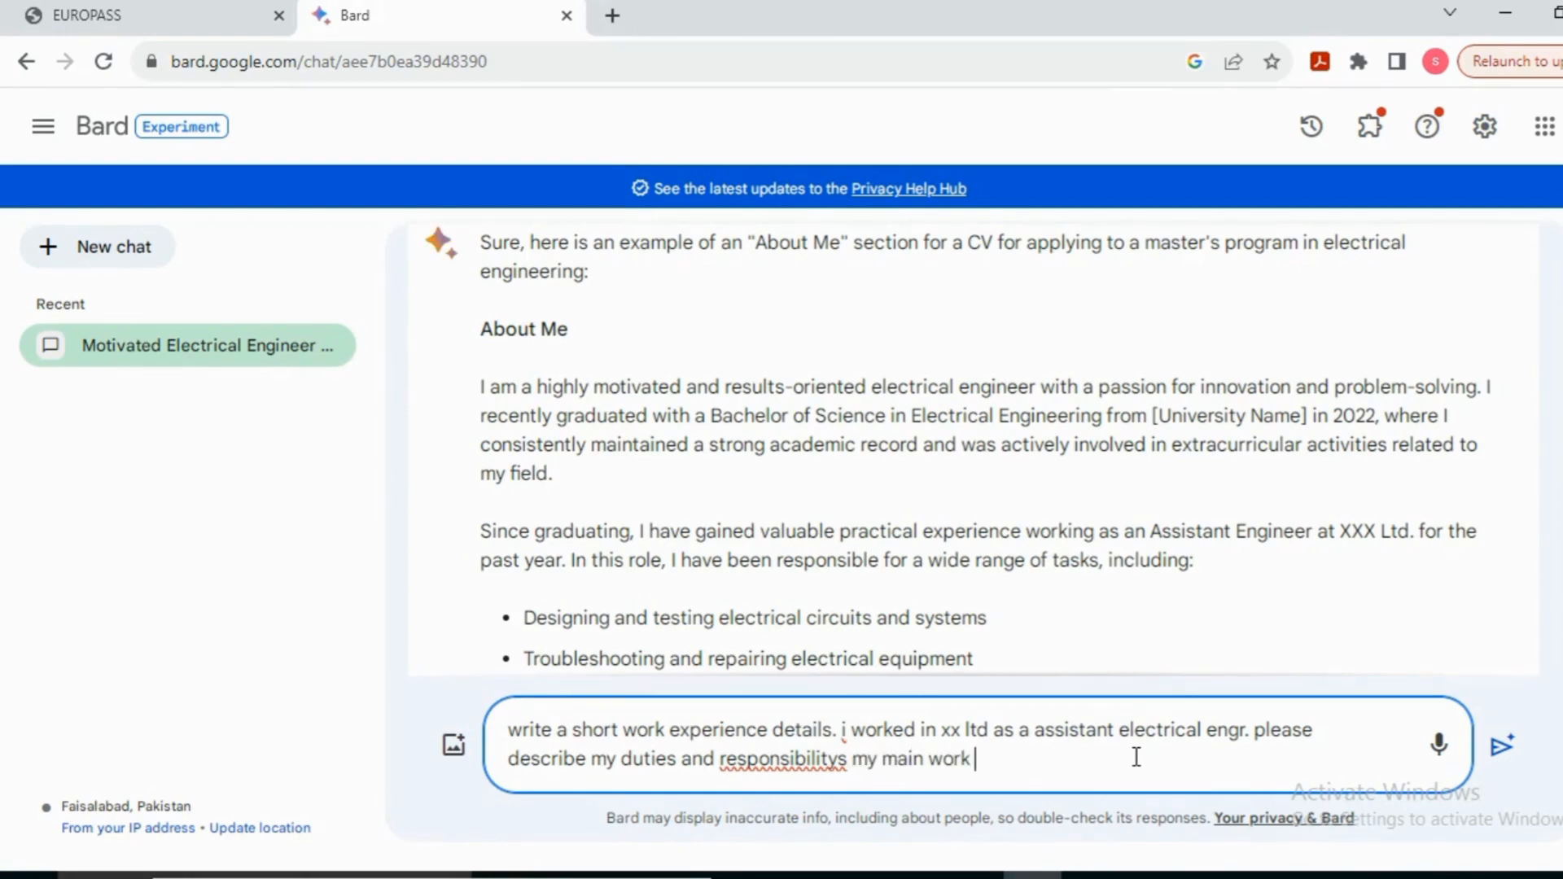
{"action": "type", "text": "is trouleshoot"}
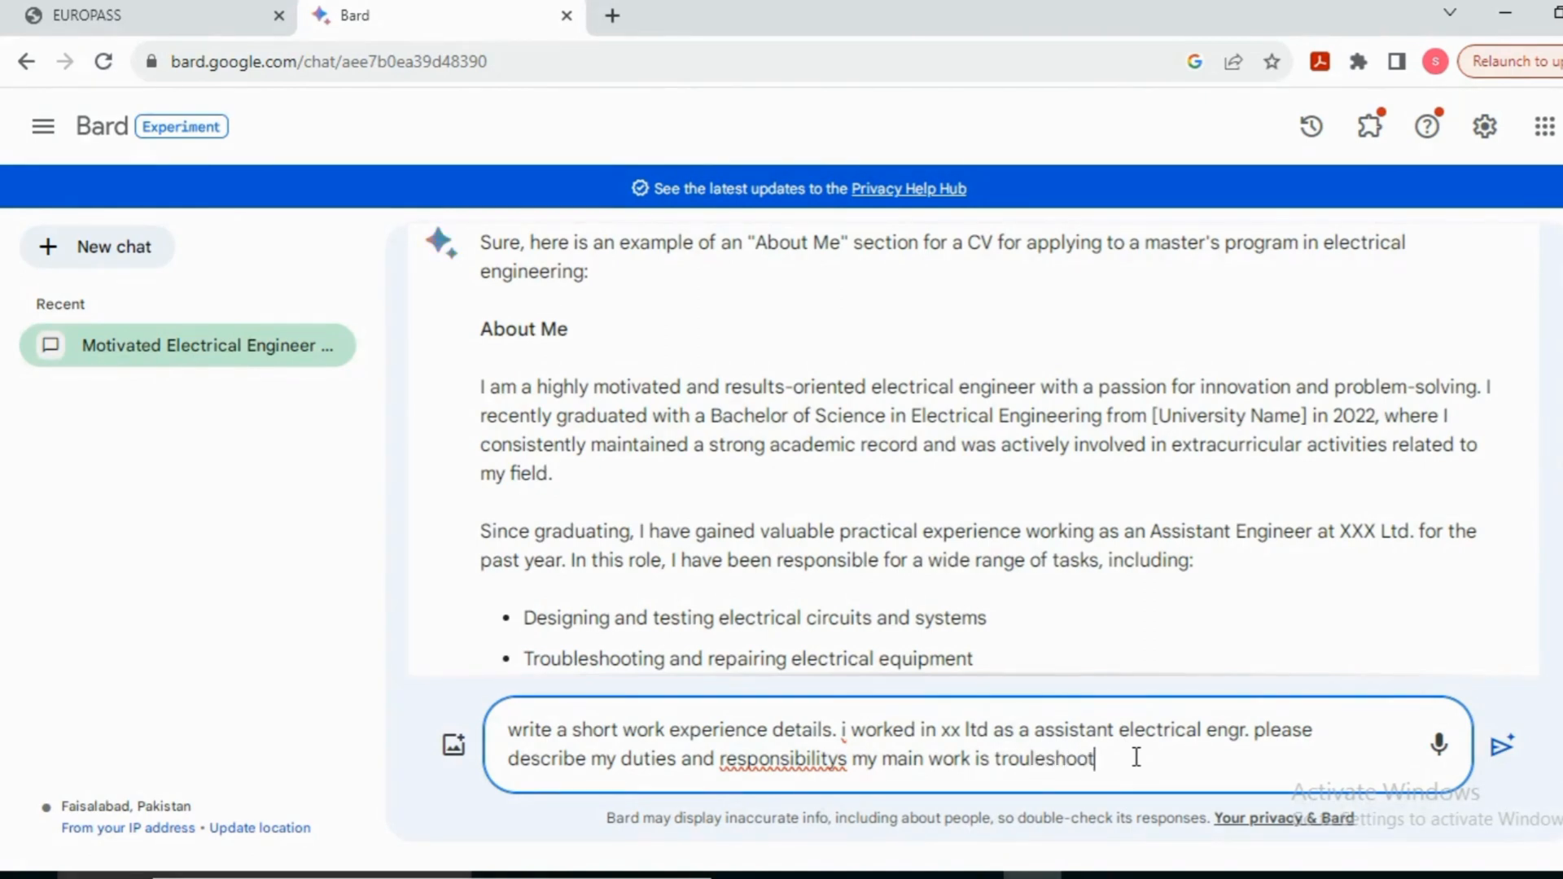
{"action": "type", "text": "ing cn working"}
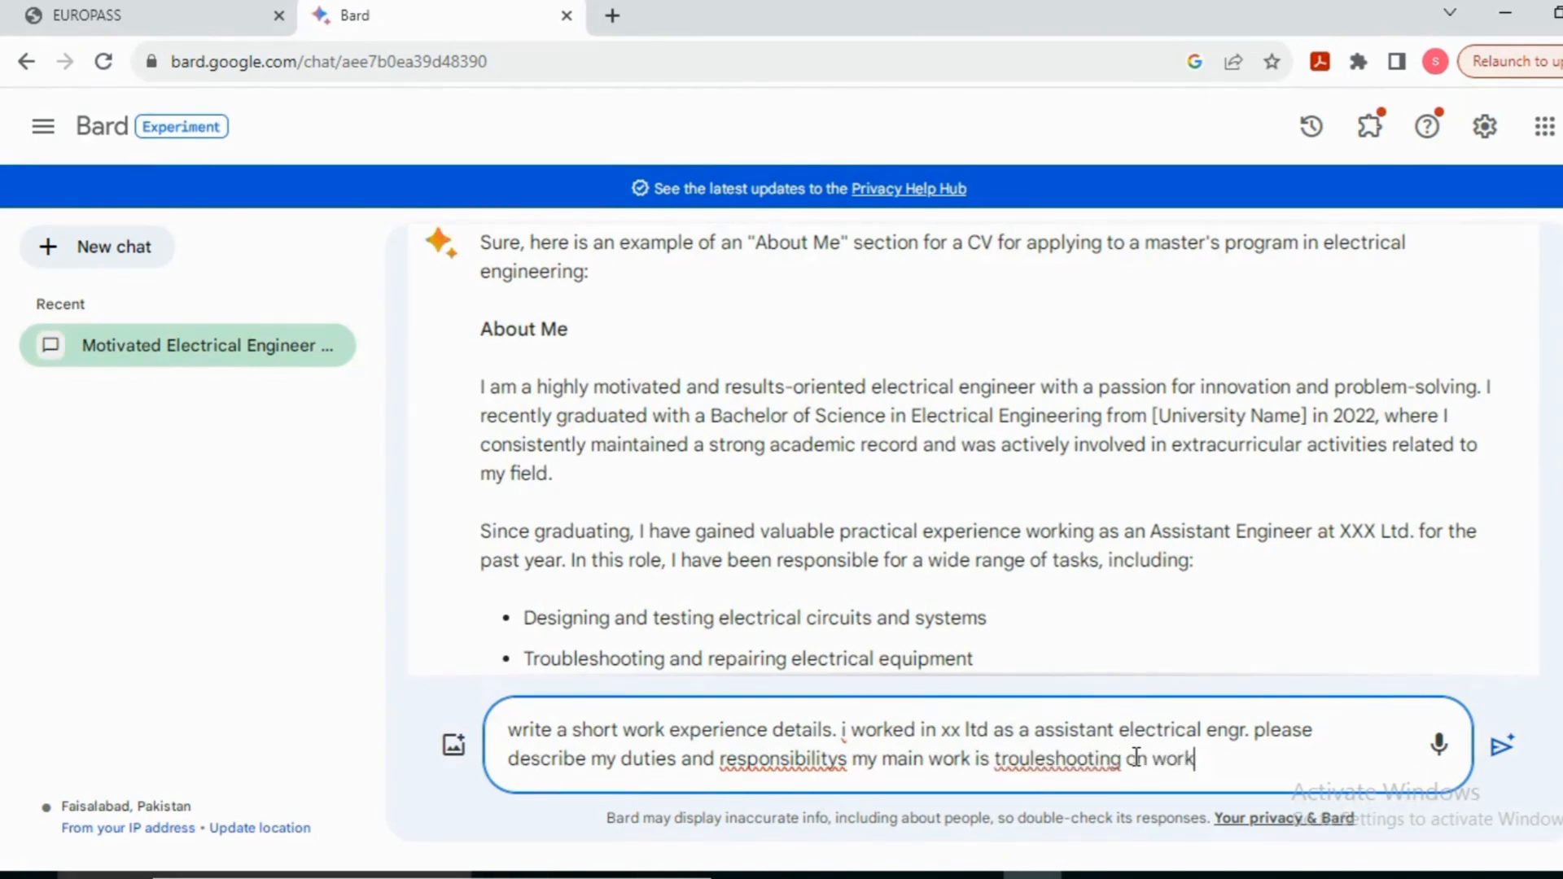
{"action": "type", "text": " machines"}
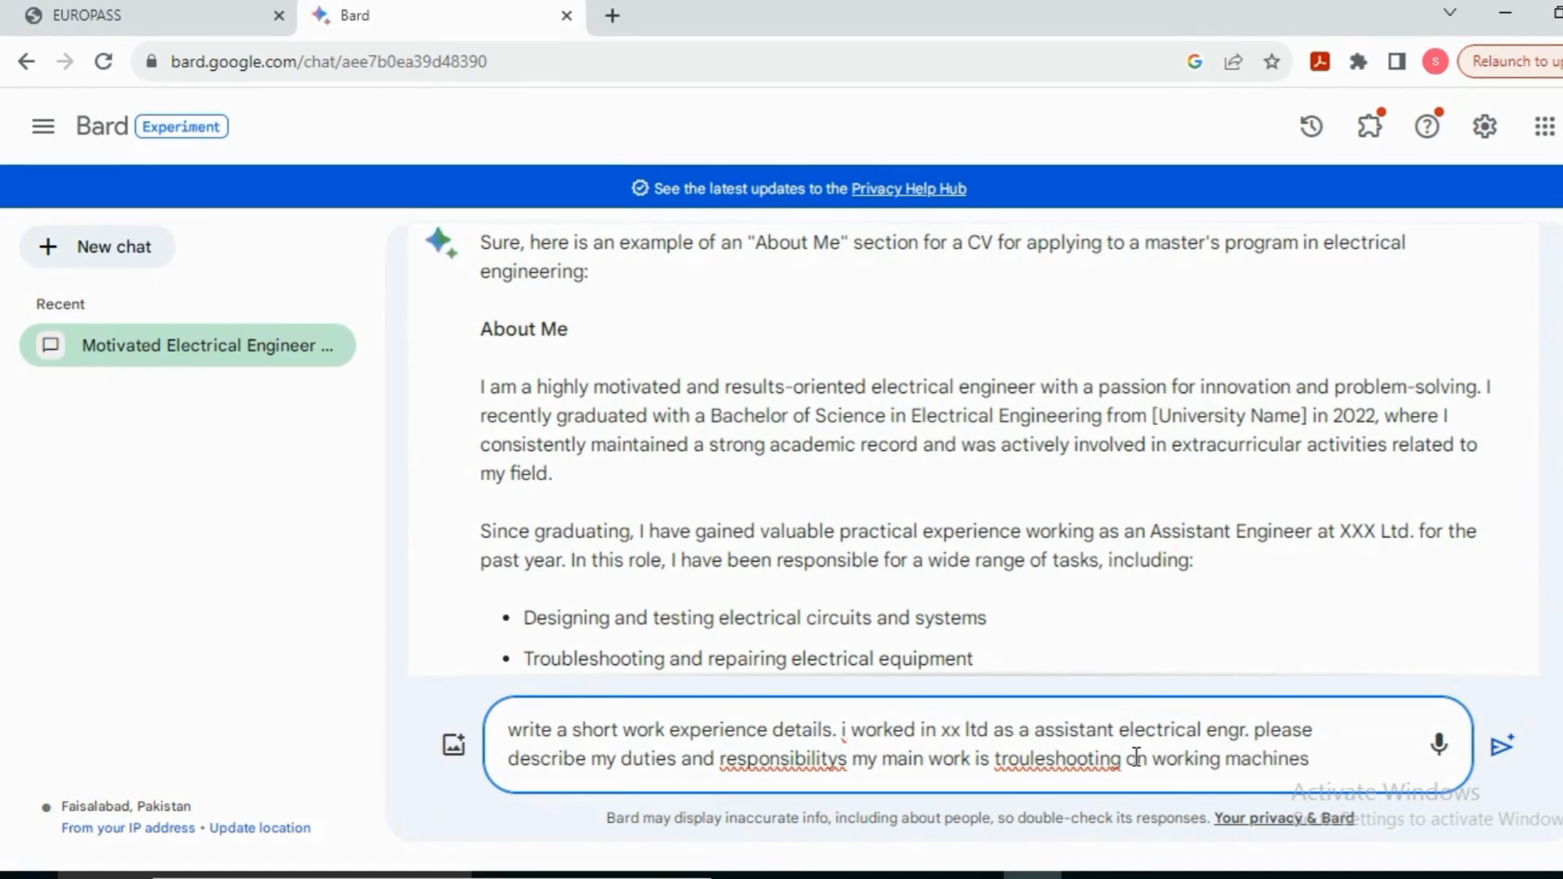
{"action": "key", "text": "Return"}
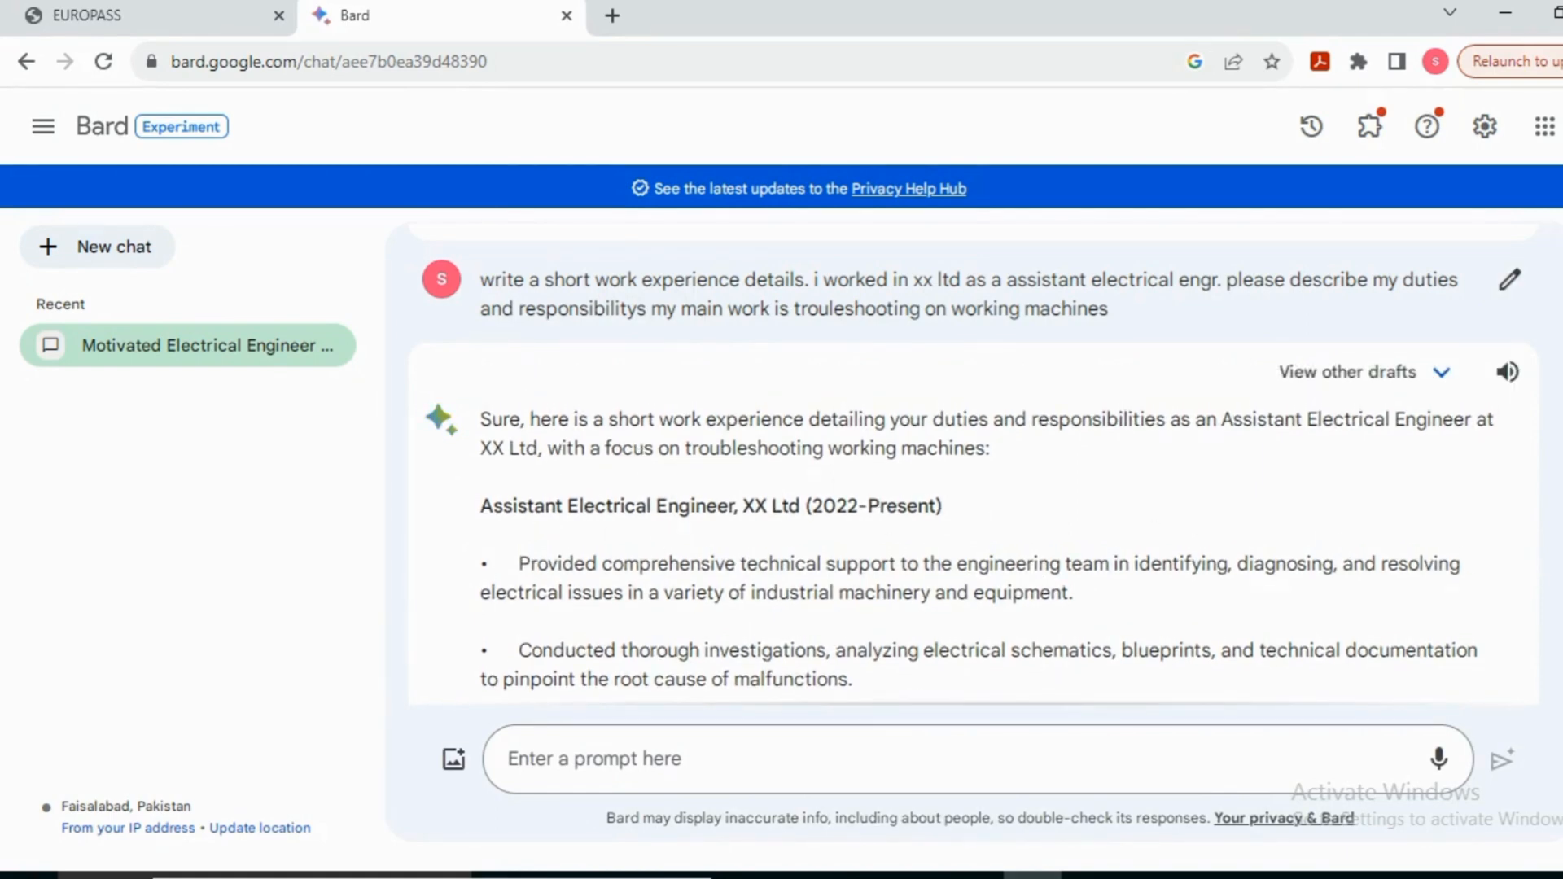
{"action": "scroll", "coordinate": [973, 464], "scroll_direction": "down", "scroll_amount": 5}
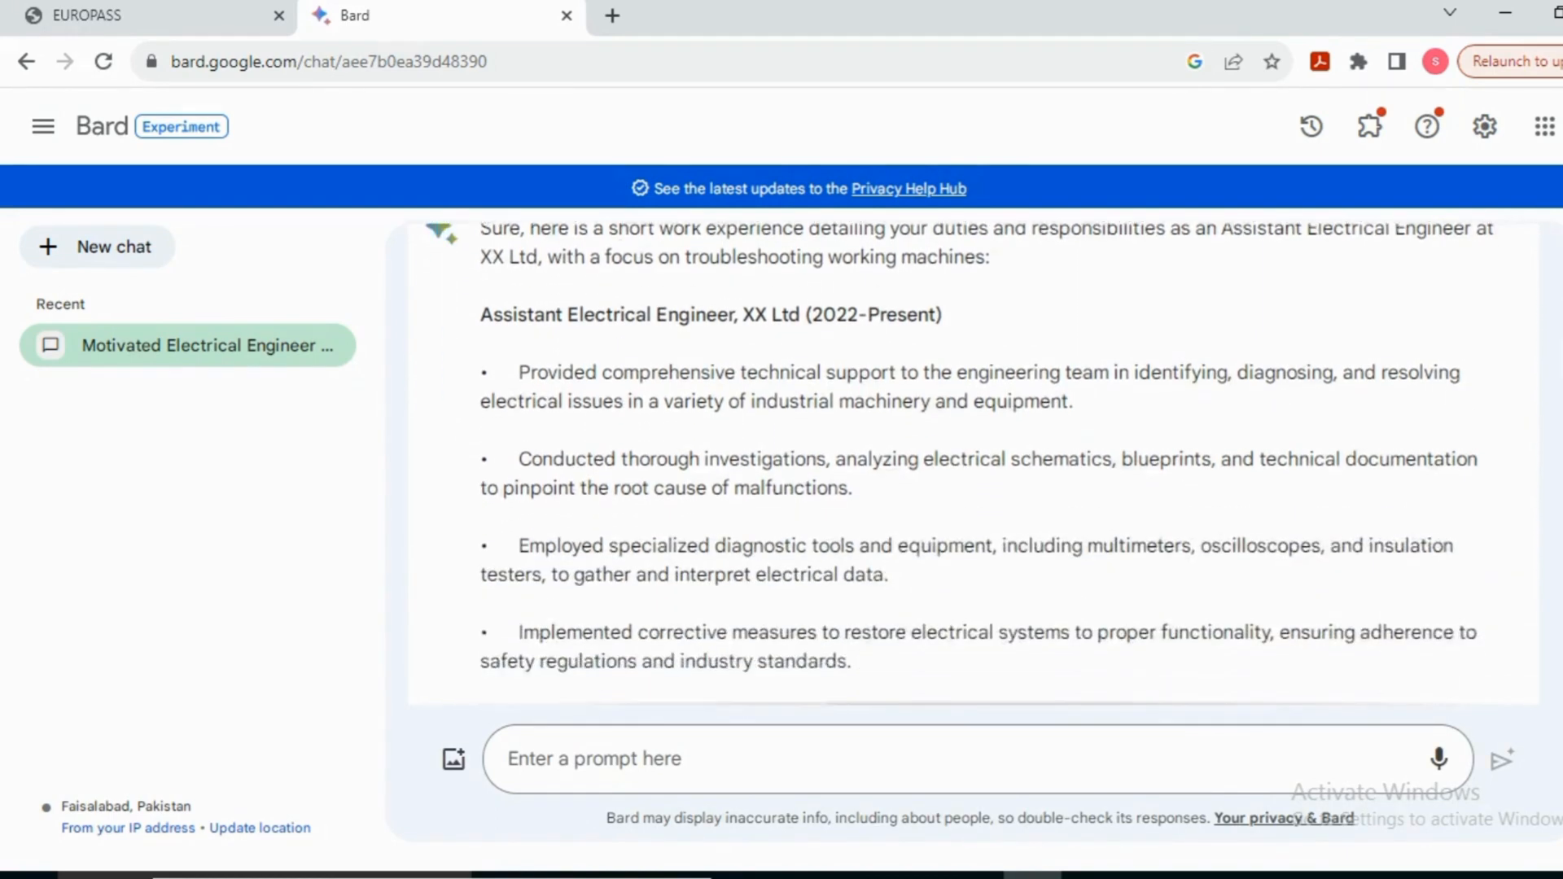
{"action": "scroll", "coordinate": [973, 464], "scroll_direction": "down", "scroll_amount": 4}
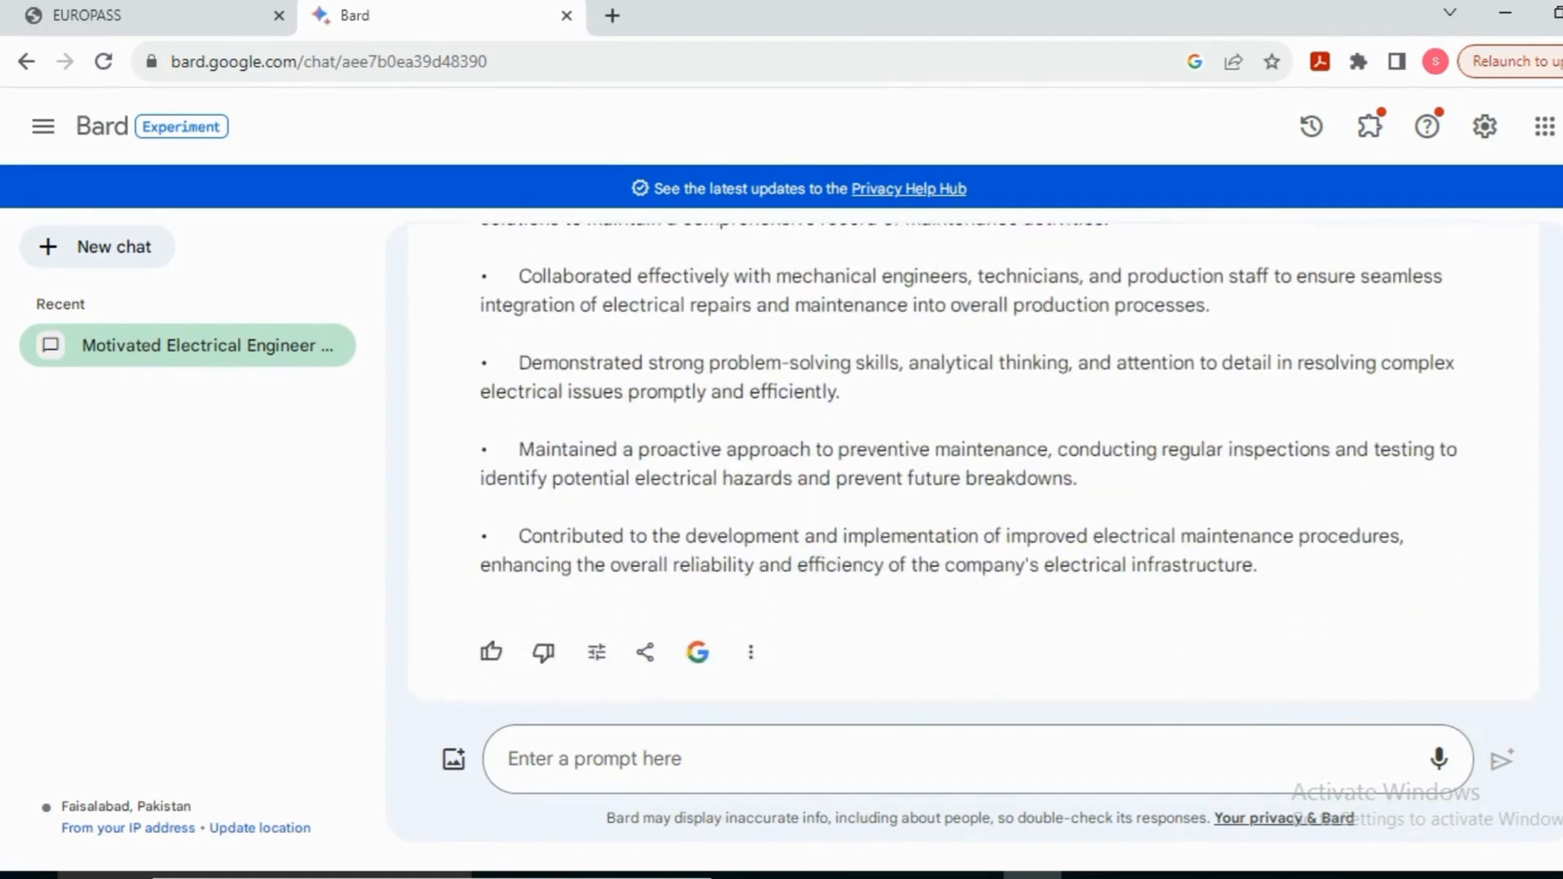
{"action": "scroll", "coordinate": [973, 464], "scroll_direction": "up", "scroll_amount": 9}
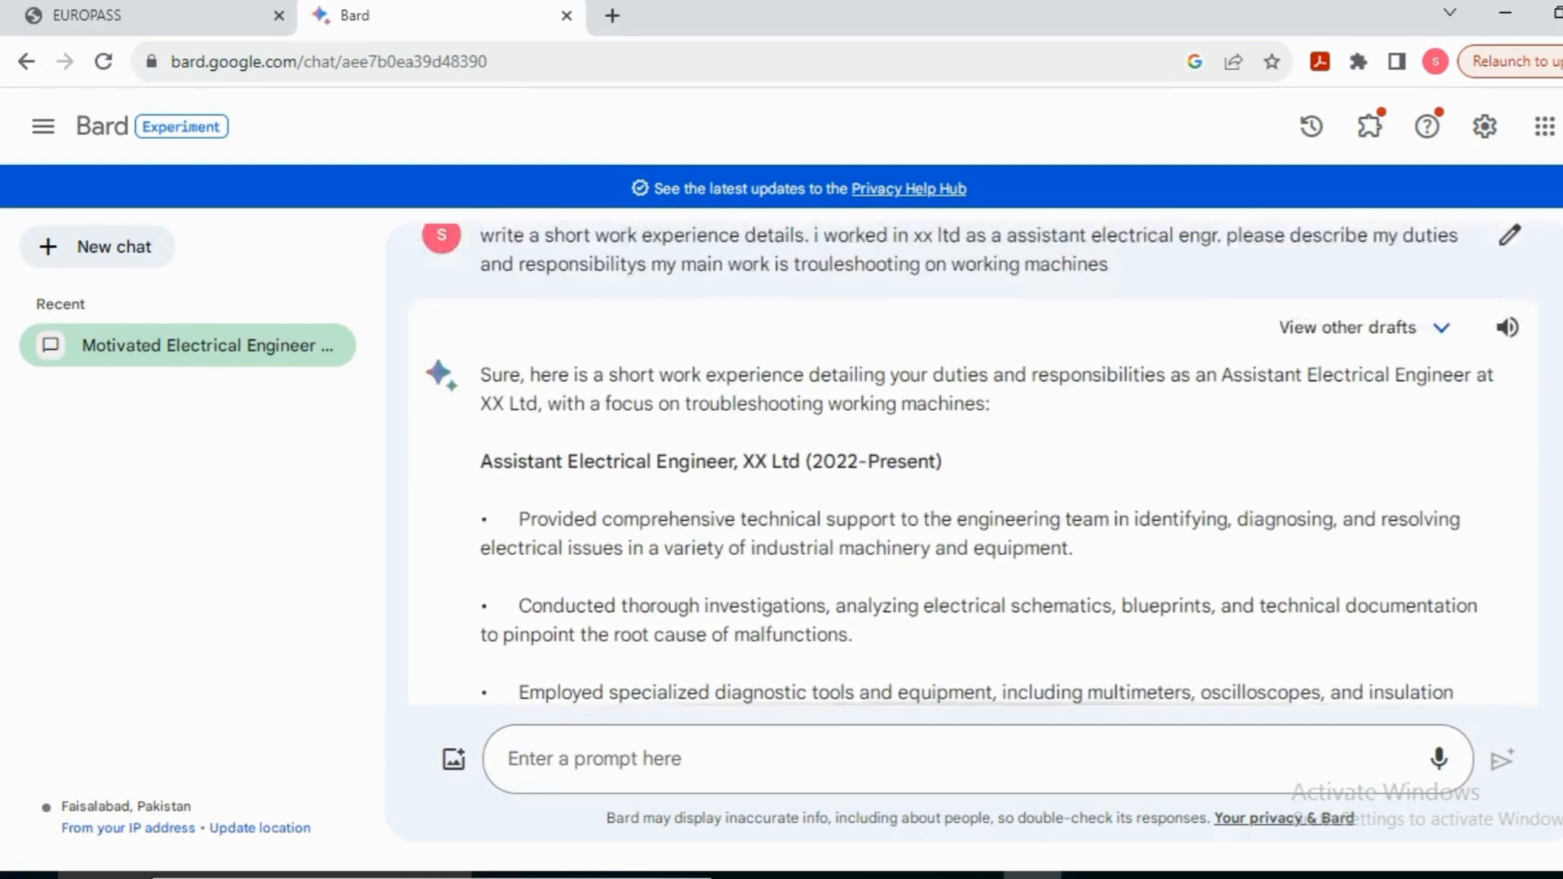
{"action": "scroll", "coordinate": [973, 464], "scroll_direction": "up", "scroll_amount": 1}
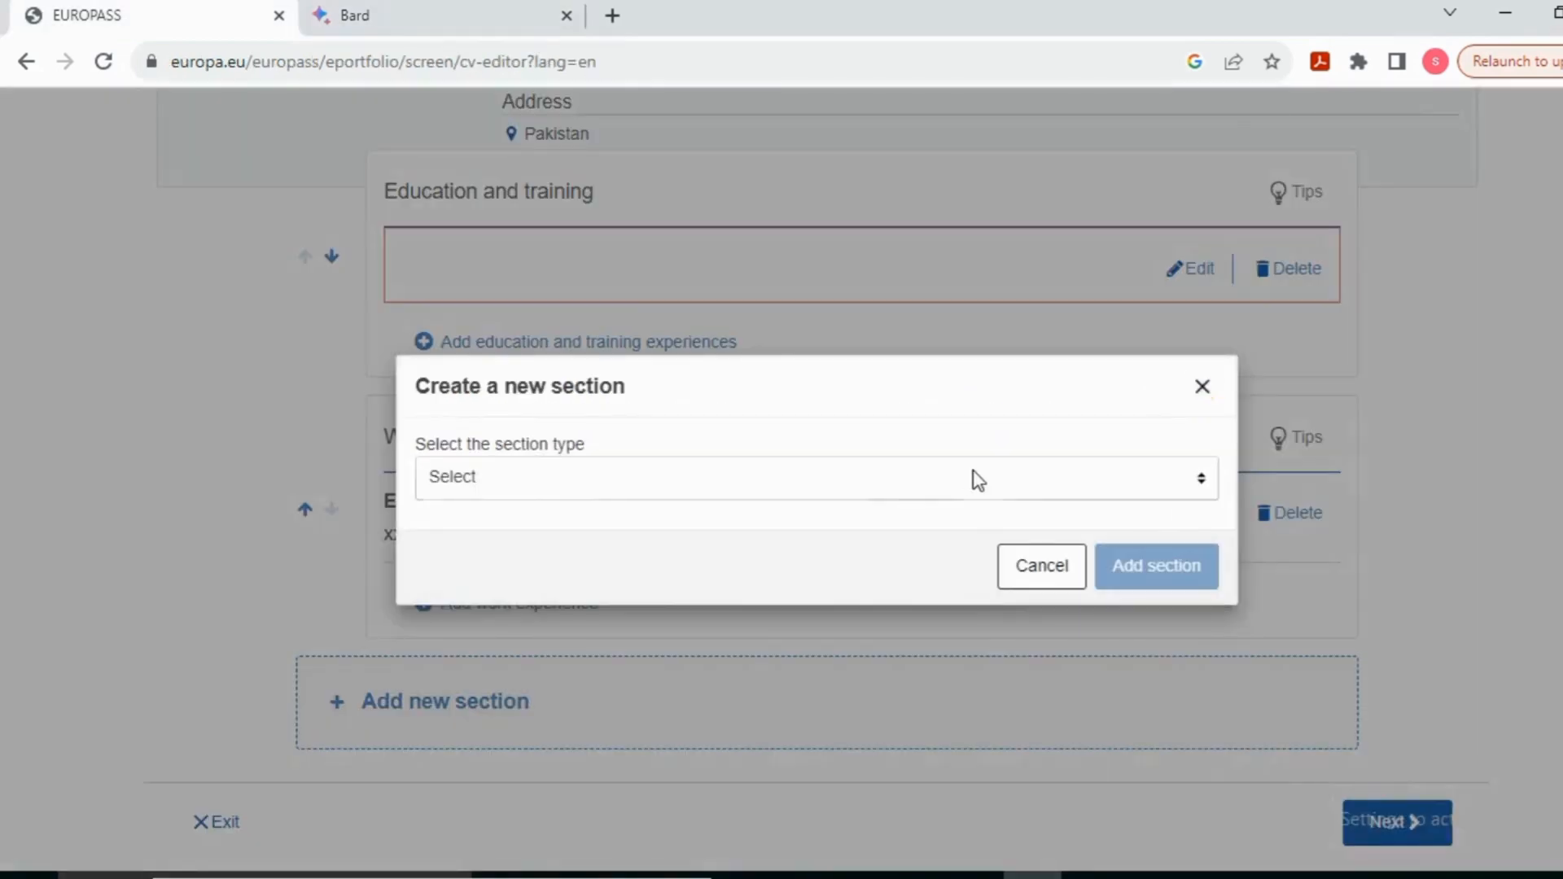
Step: Zoom the page to 150%, pick Recommendations as the section type and add it
{"action": "left_click", "coordinate": [978, 479]}
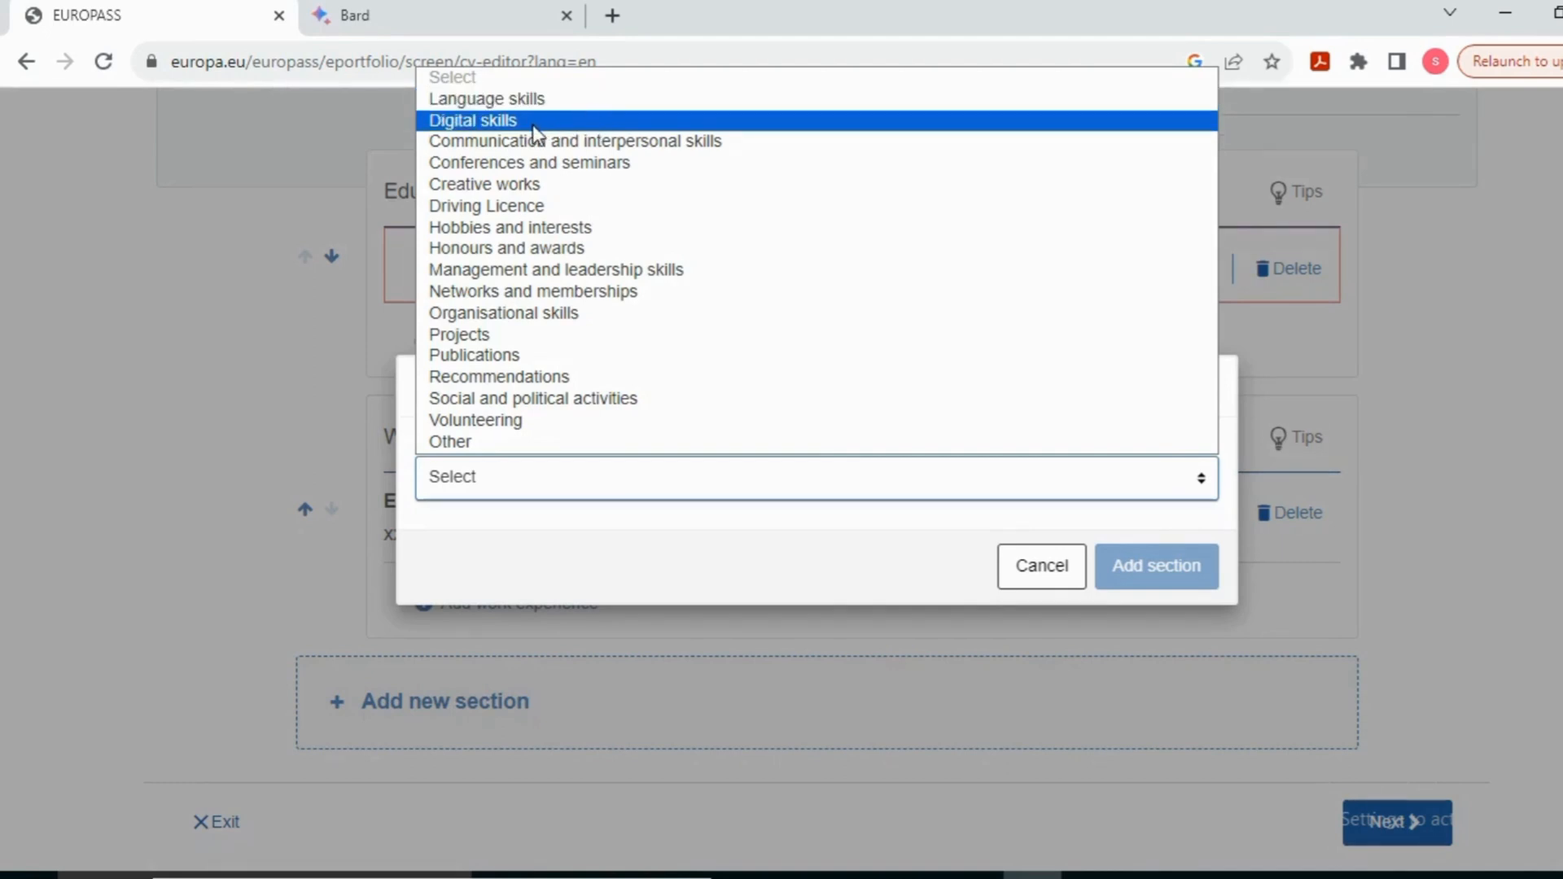
{"action": "key", "text": "ctrl+plus"}
{"action": "key", "text": "ctrl+plus"}
{"action": "key", "text": "ctrl+plus"}
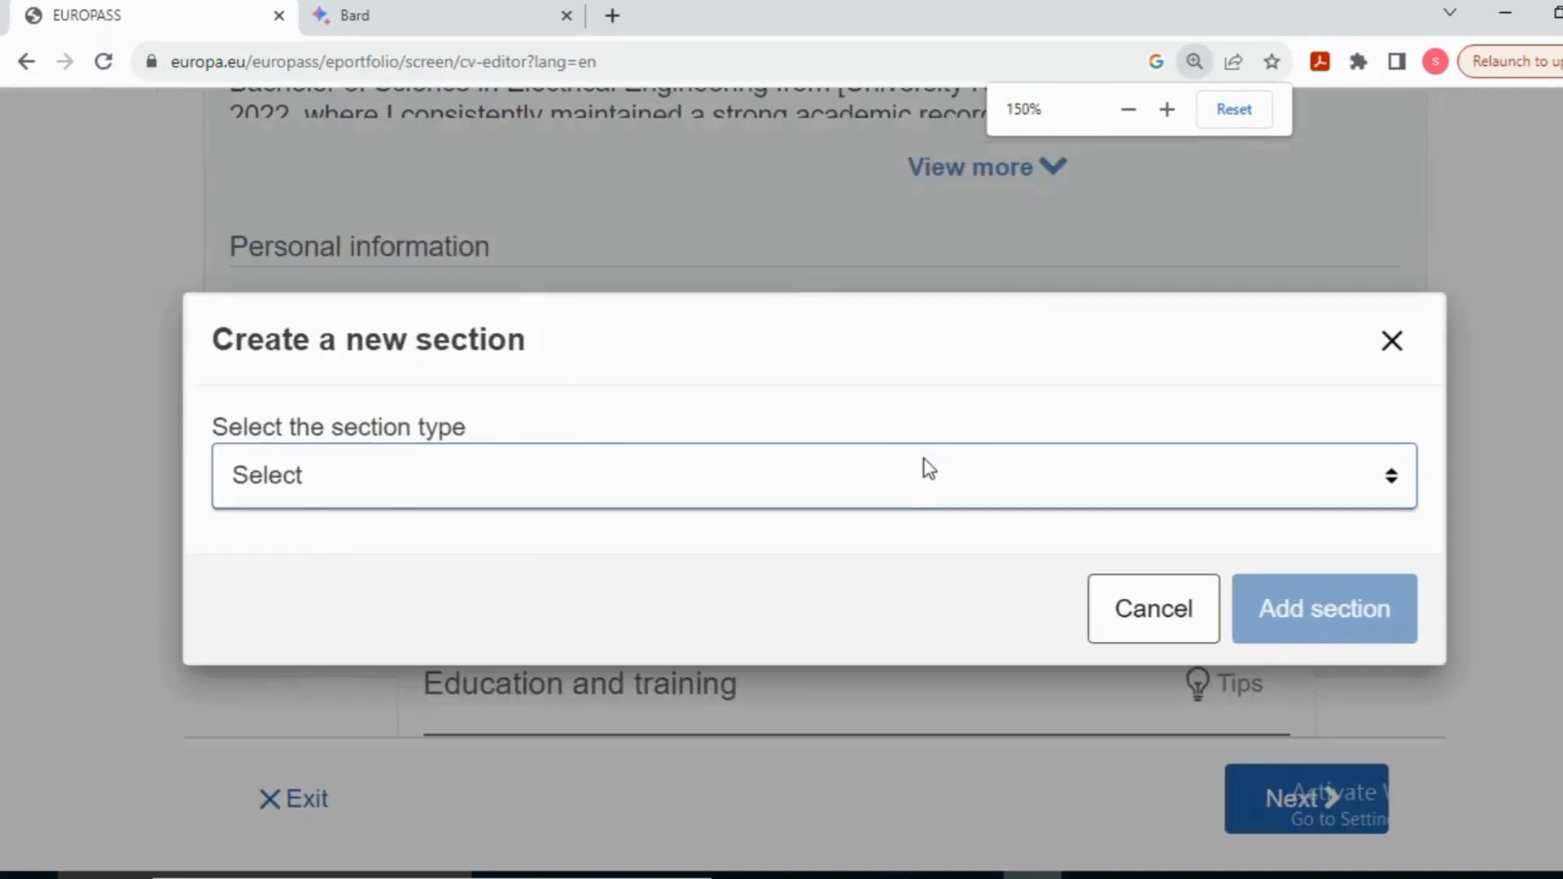
{"action": "left_click", "coordinate": [927, 469]}
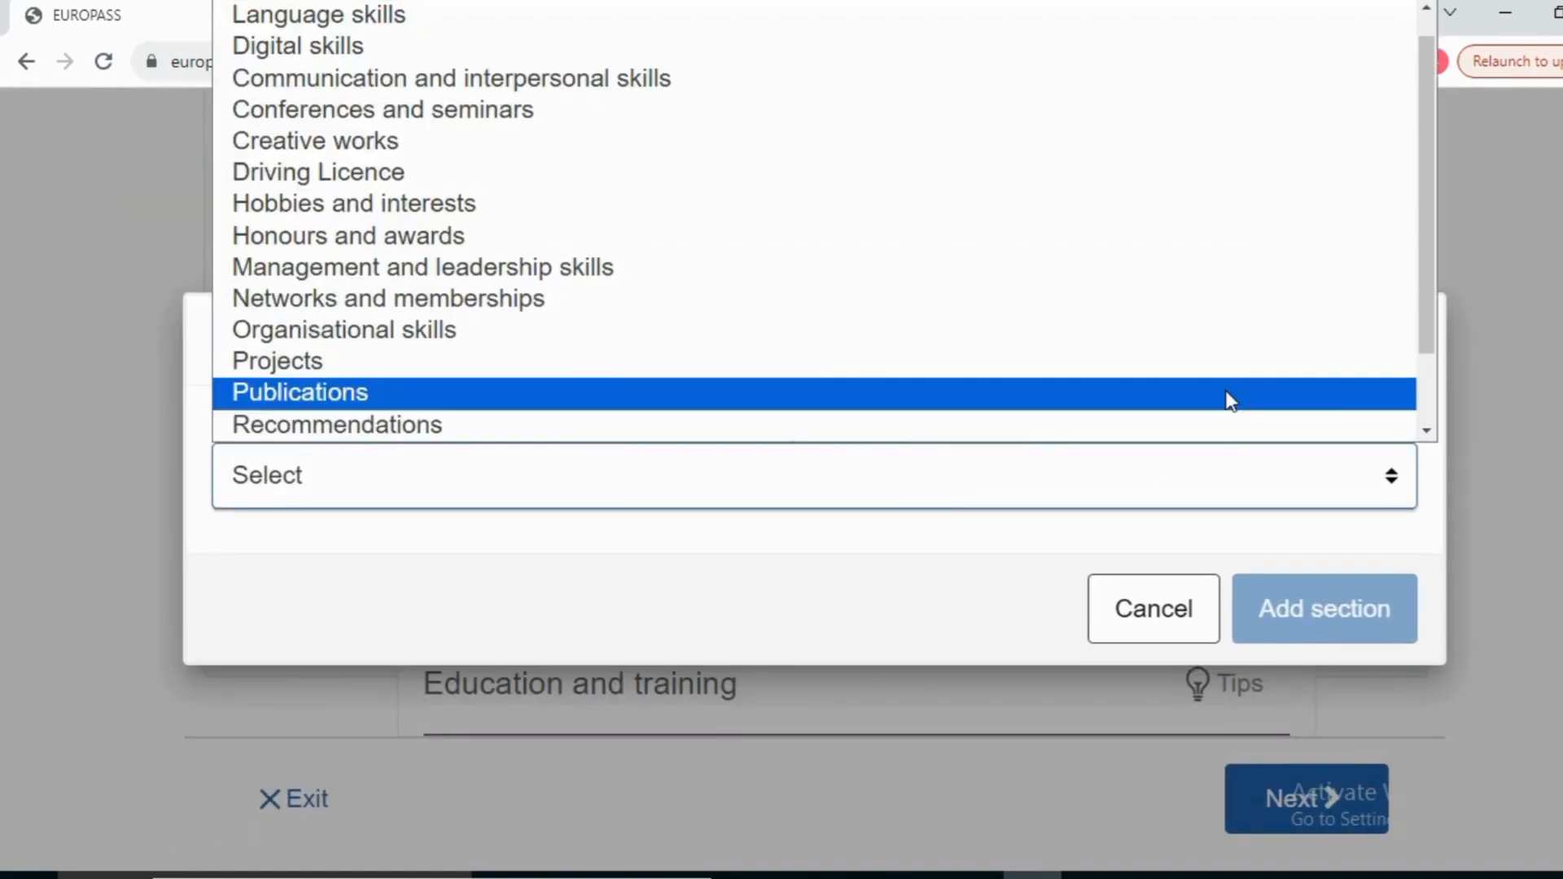
{"action": "left_click_drag", "start_coordinate": [1426, 315], "coordinate": [1431, 255]}
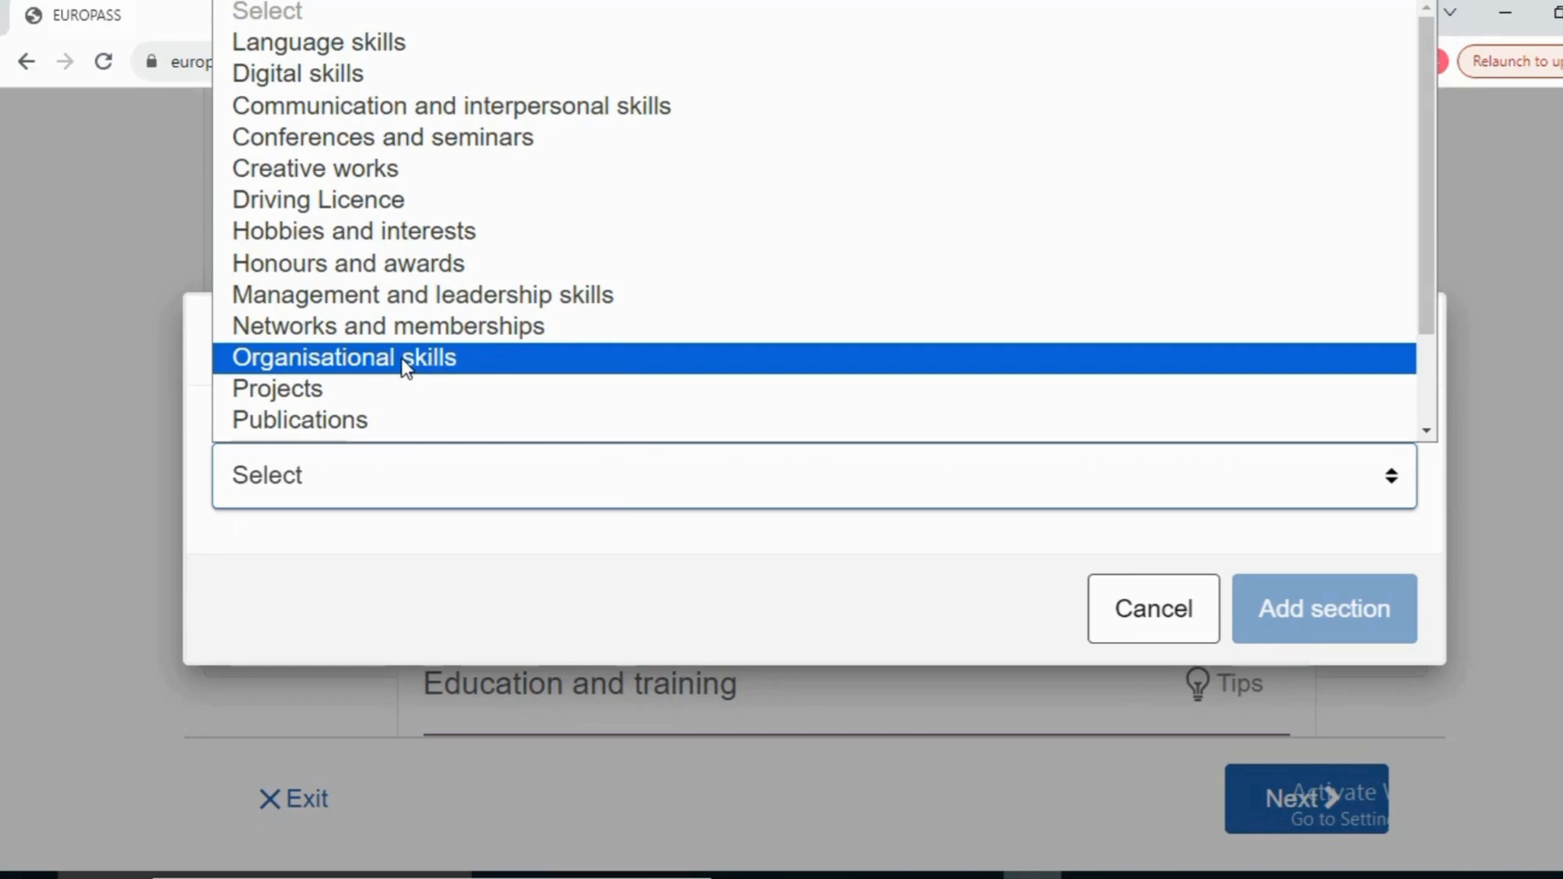
{"action": "key", "text": "Down"}
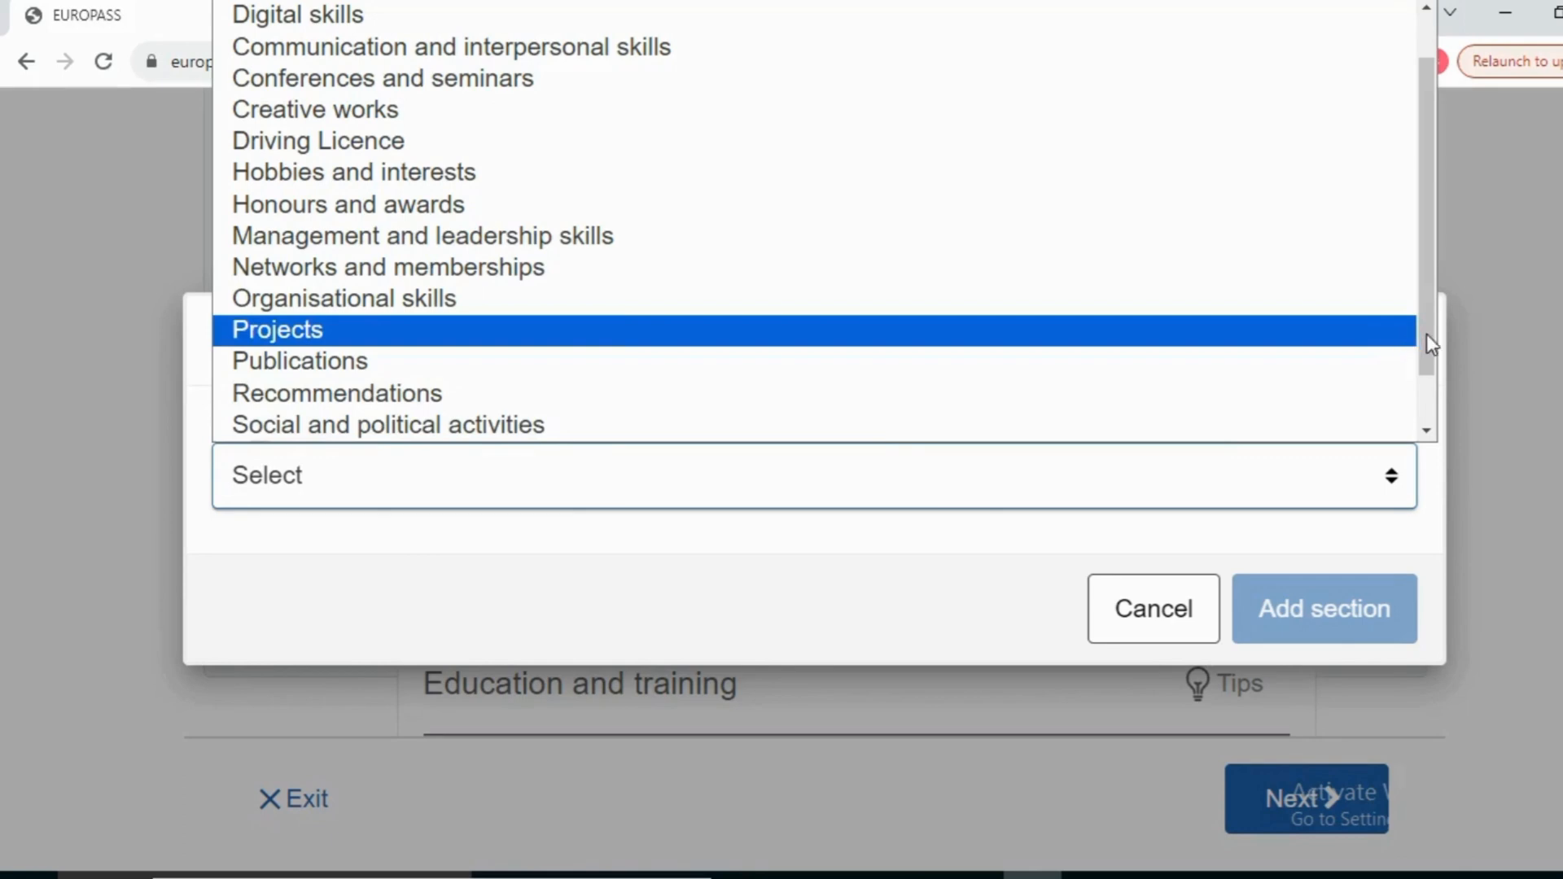
{"action": "scroll", "coordinate": [1426, 333], "scroll_direction": "down", "scroll_amount": 2}
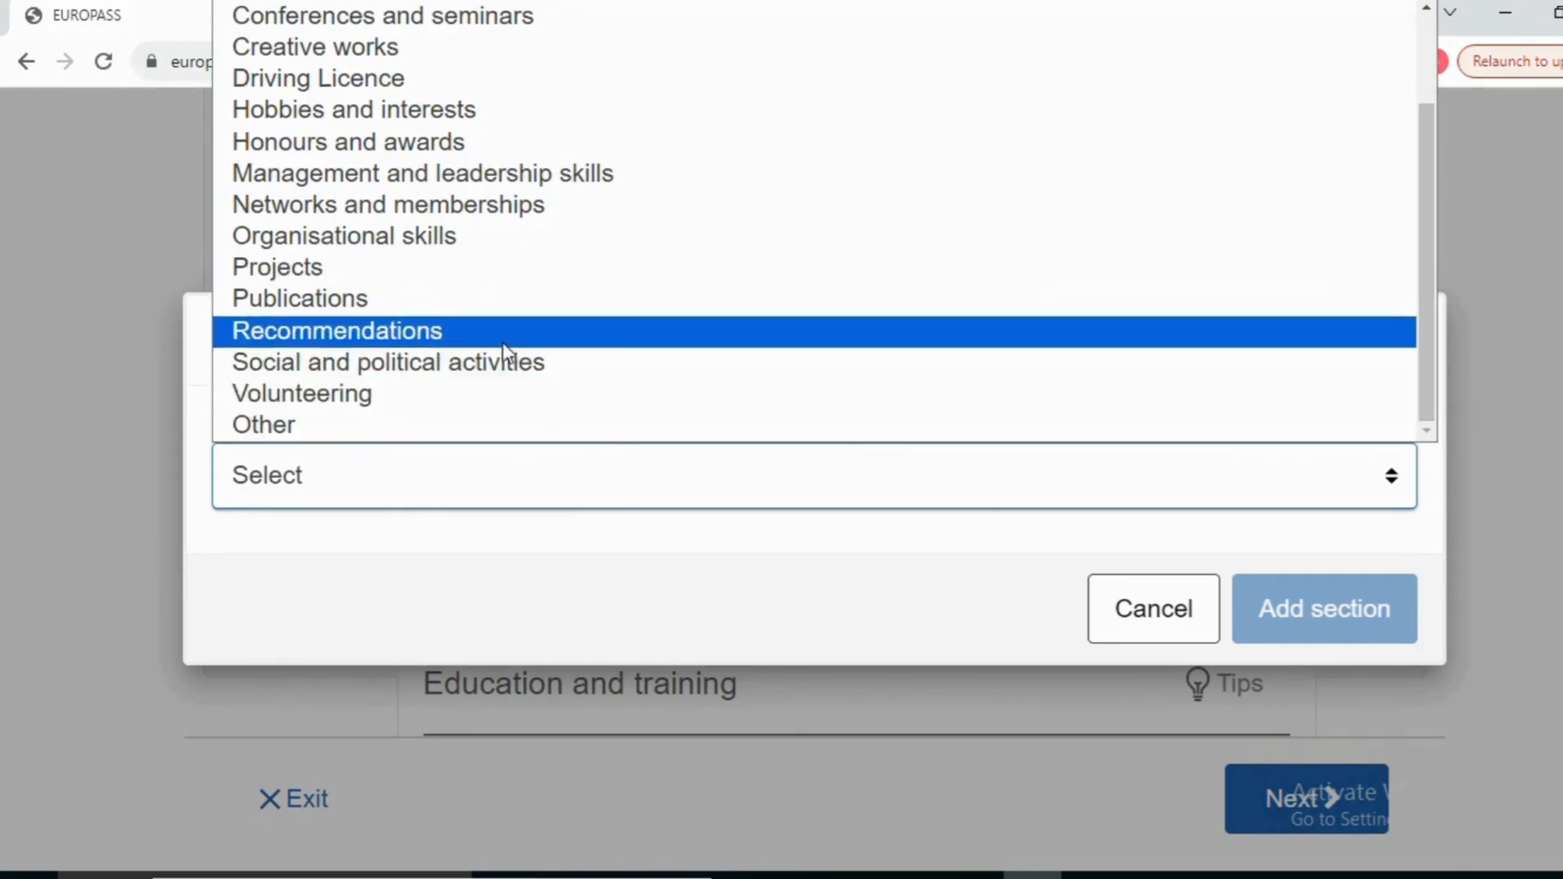
{"action": "left_click", "coordinate": [439, 332]}
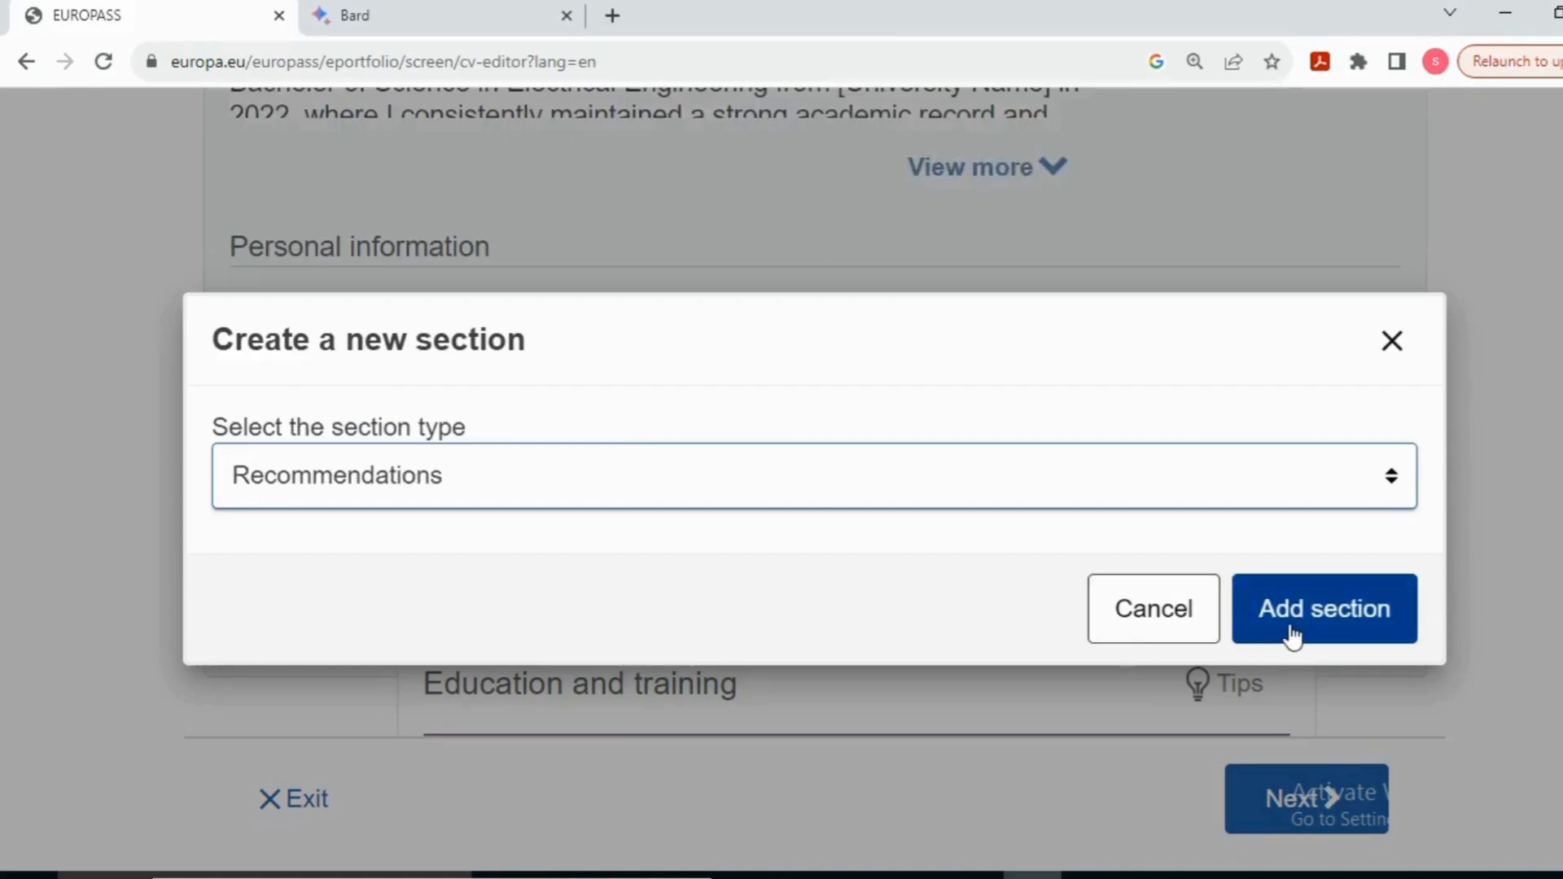
{"action": "left_click", "coordinate": [1296, 633]}
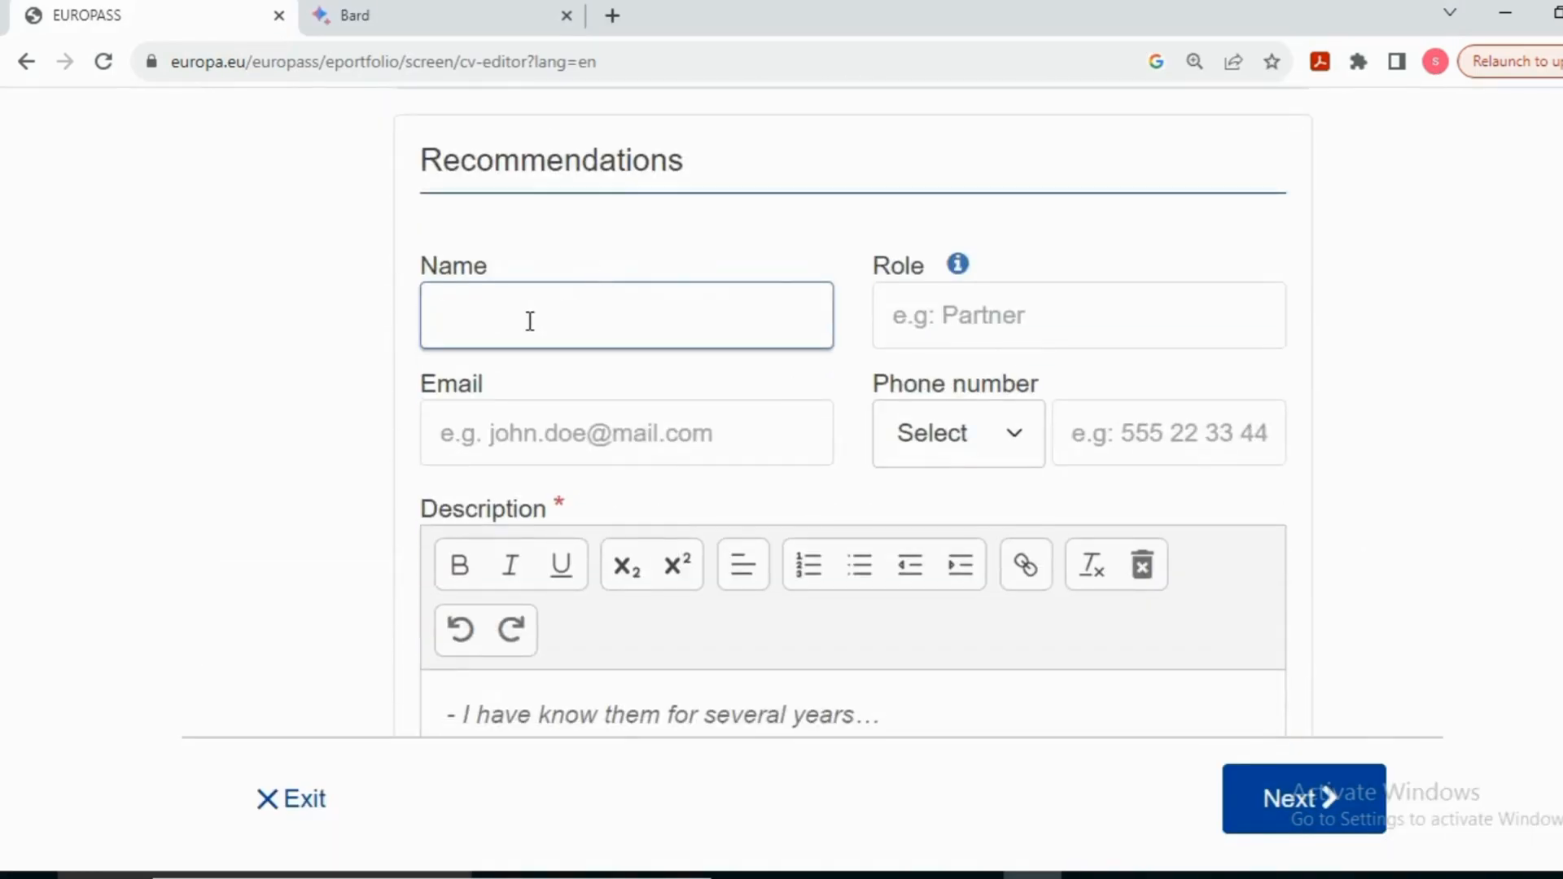
Step: Enter the recommender's name, correcting its spelling, and the role 'assitant professo'
{"action": "type", "text": "profeesor name"}
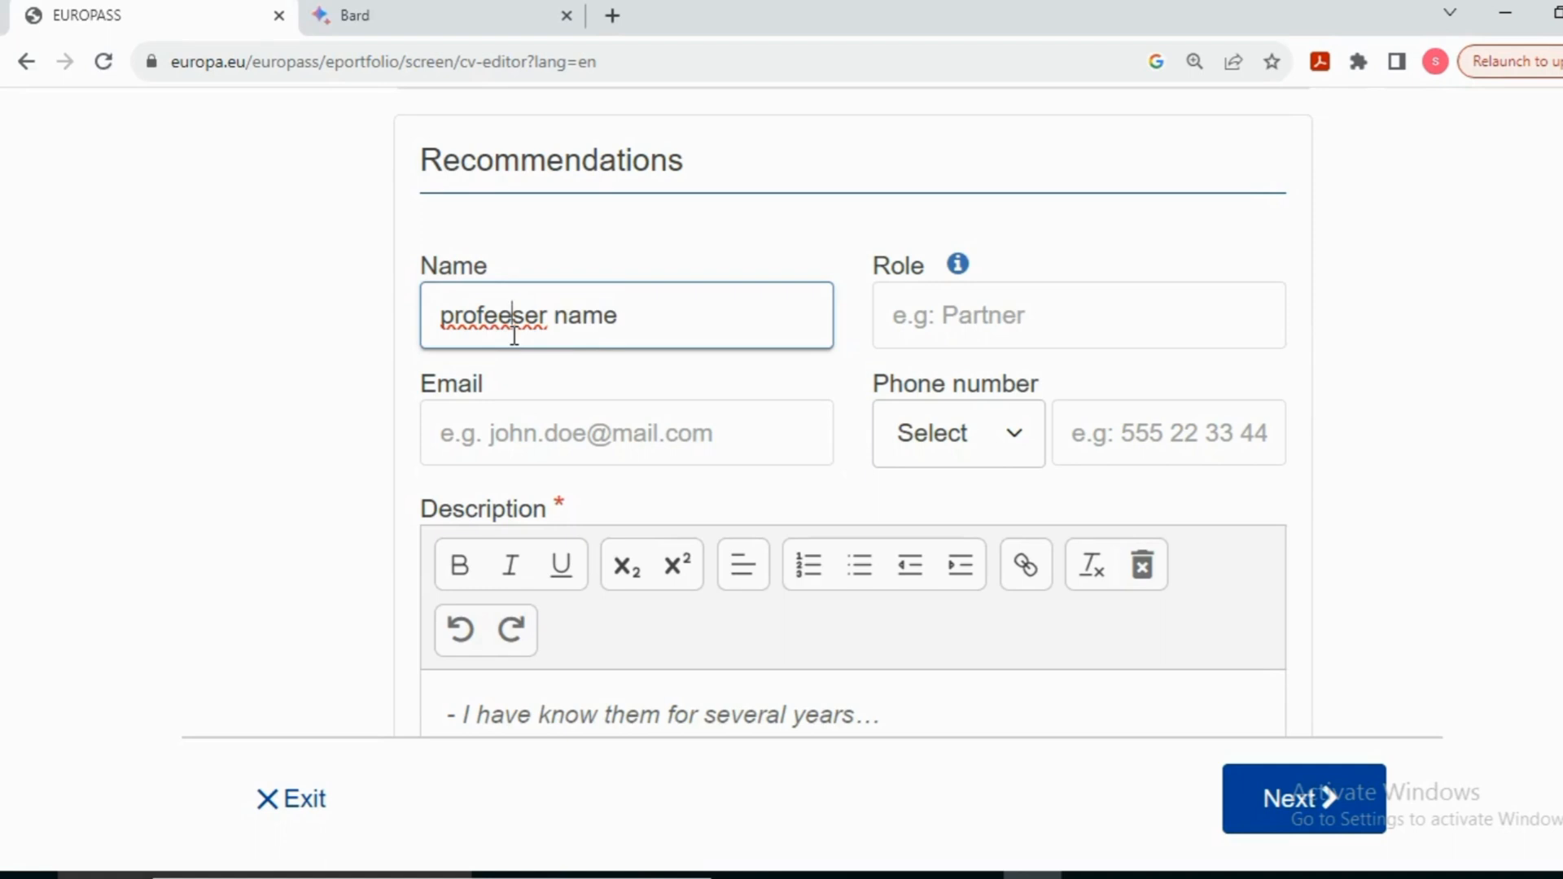
{"action": "right_click", "coordinate": [514, 336]}
{"action": "left_click", "coordinate": [558, 356]}
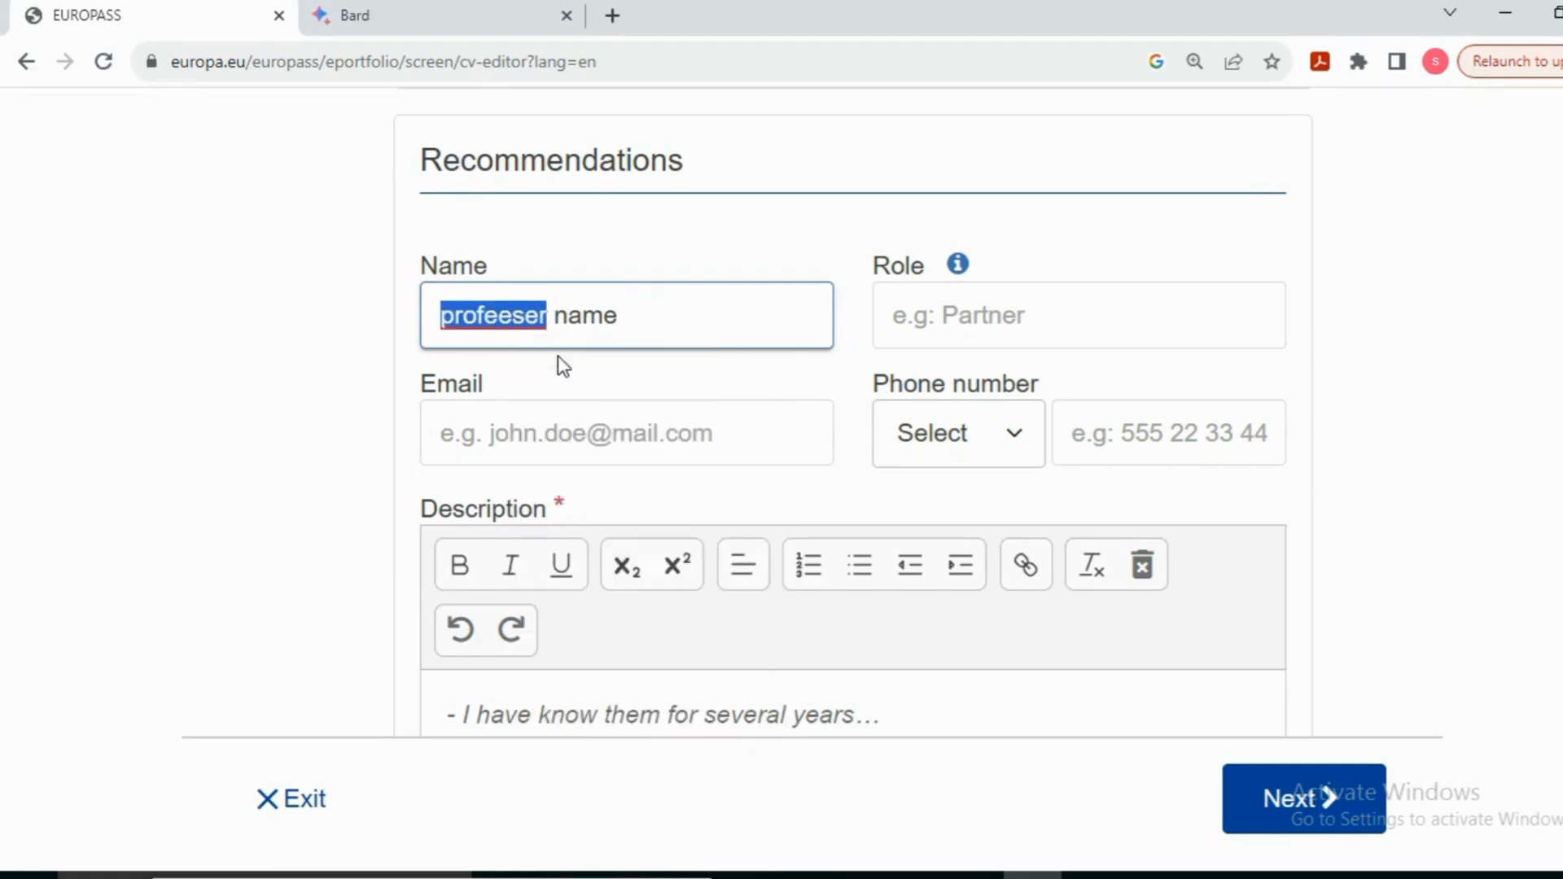
{"action": "left_click", "coordinate": [966, 318]}
{"action": "type", "text": "a"}
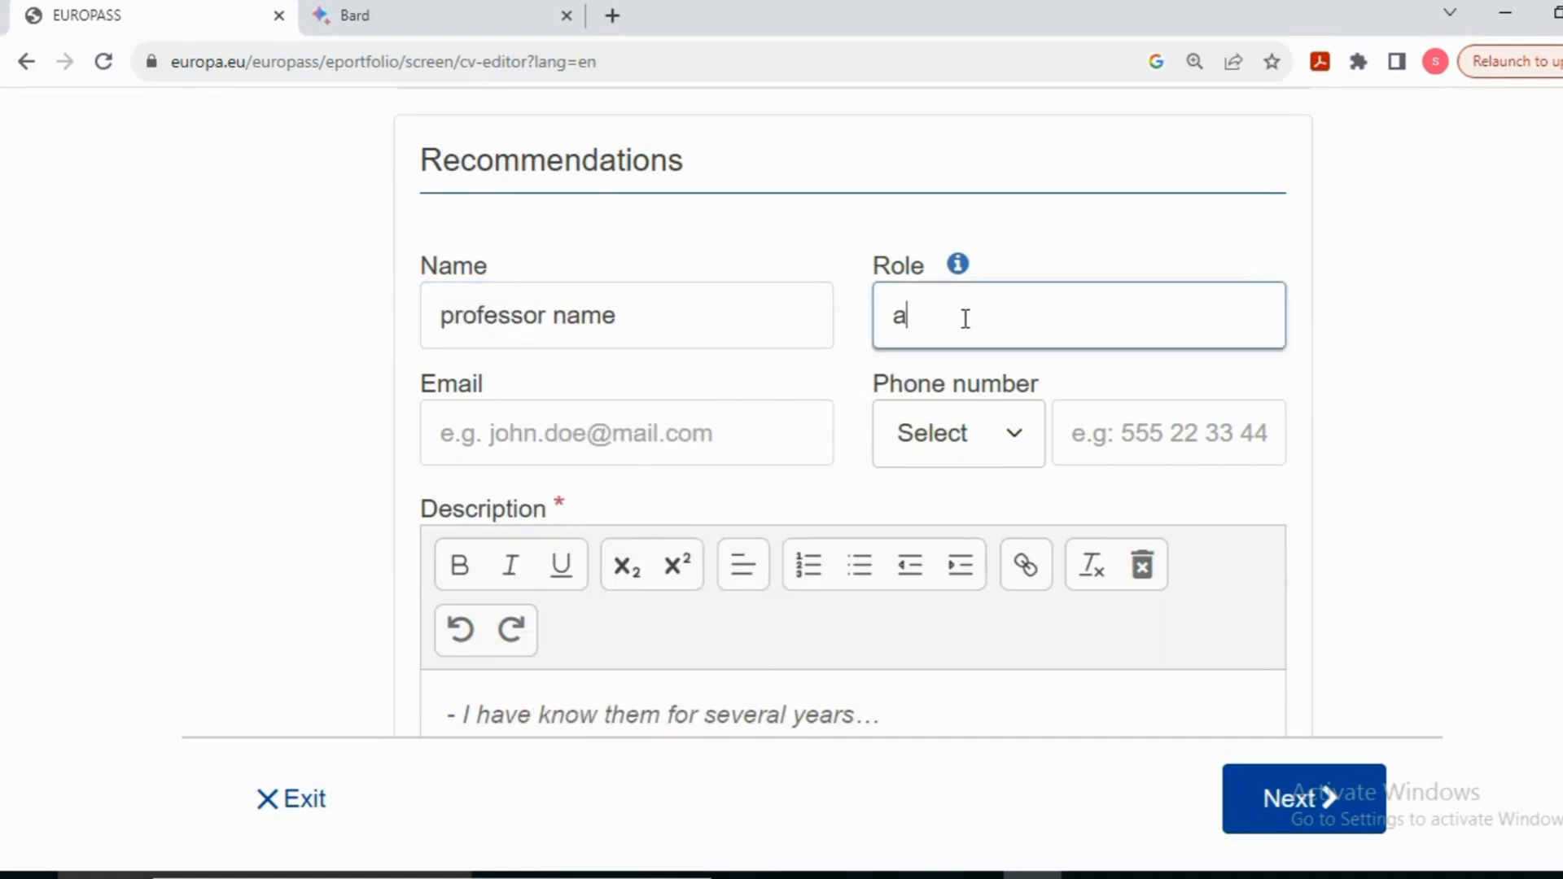
{"action": "type", "text": "ssitant prof"}
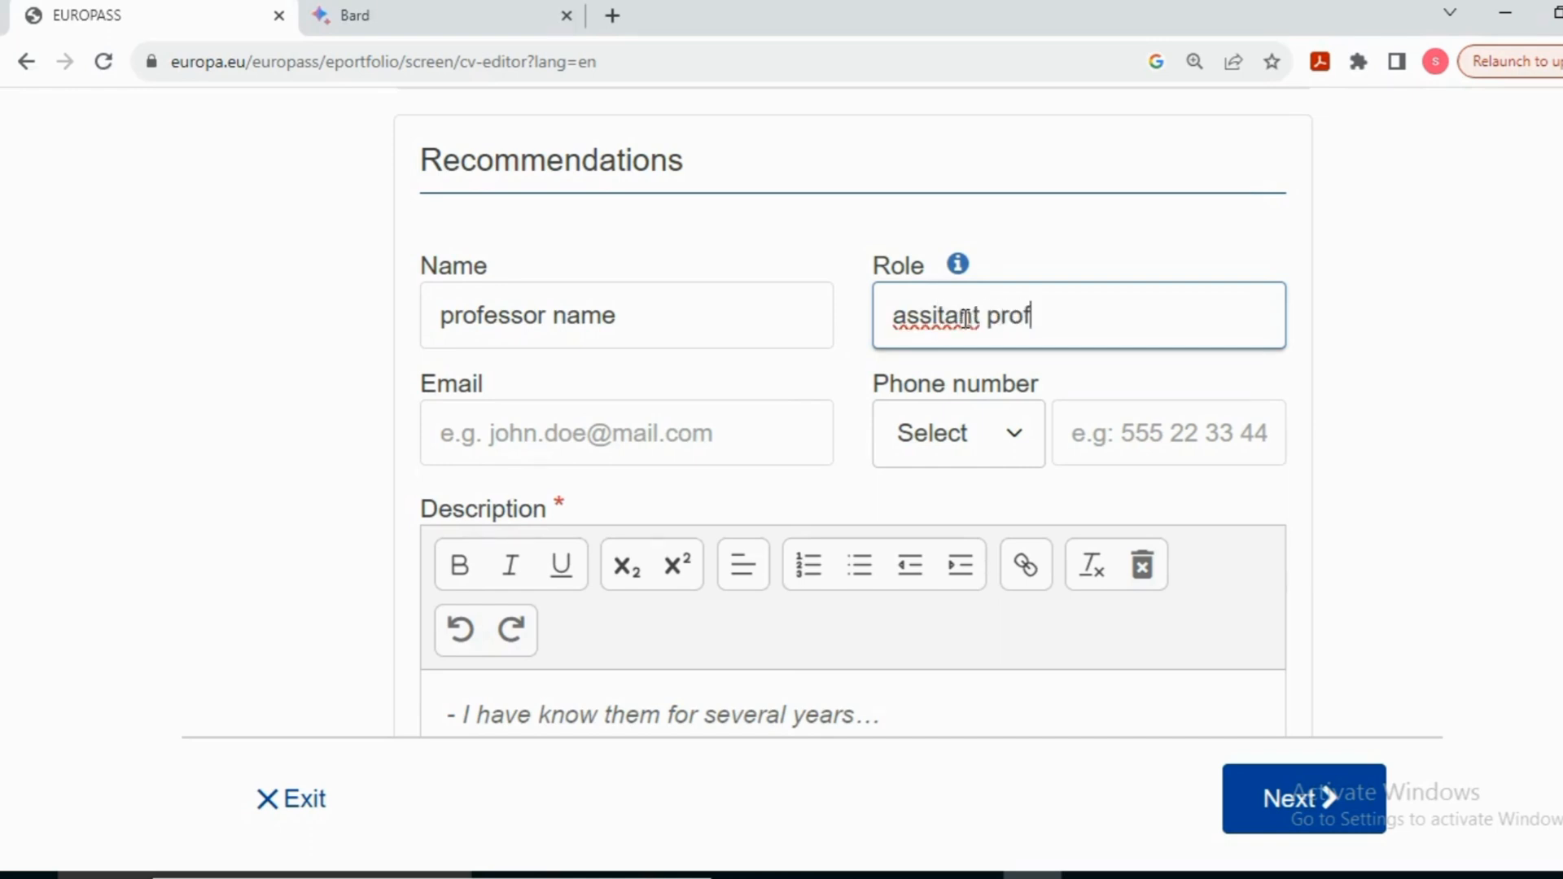
{"action": "type", "text": "essor"}
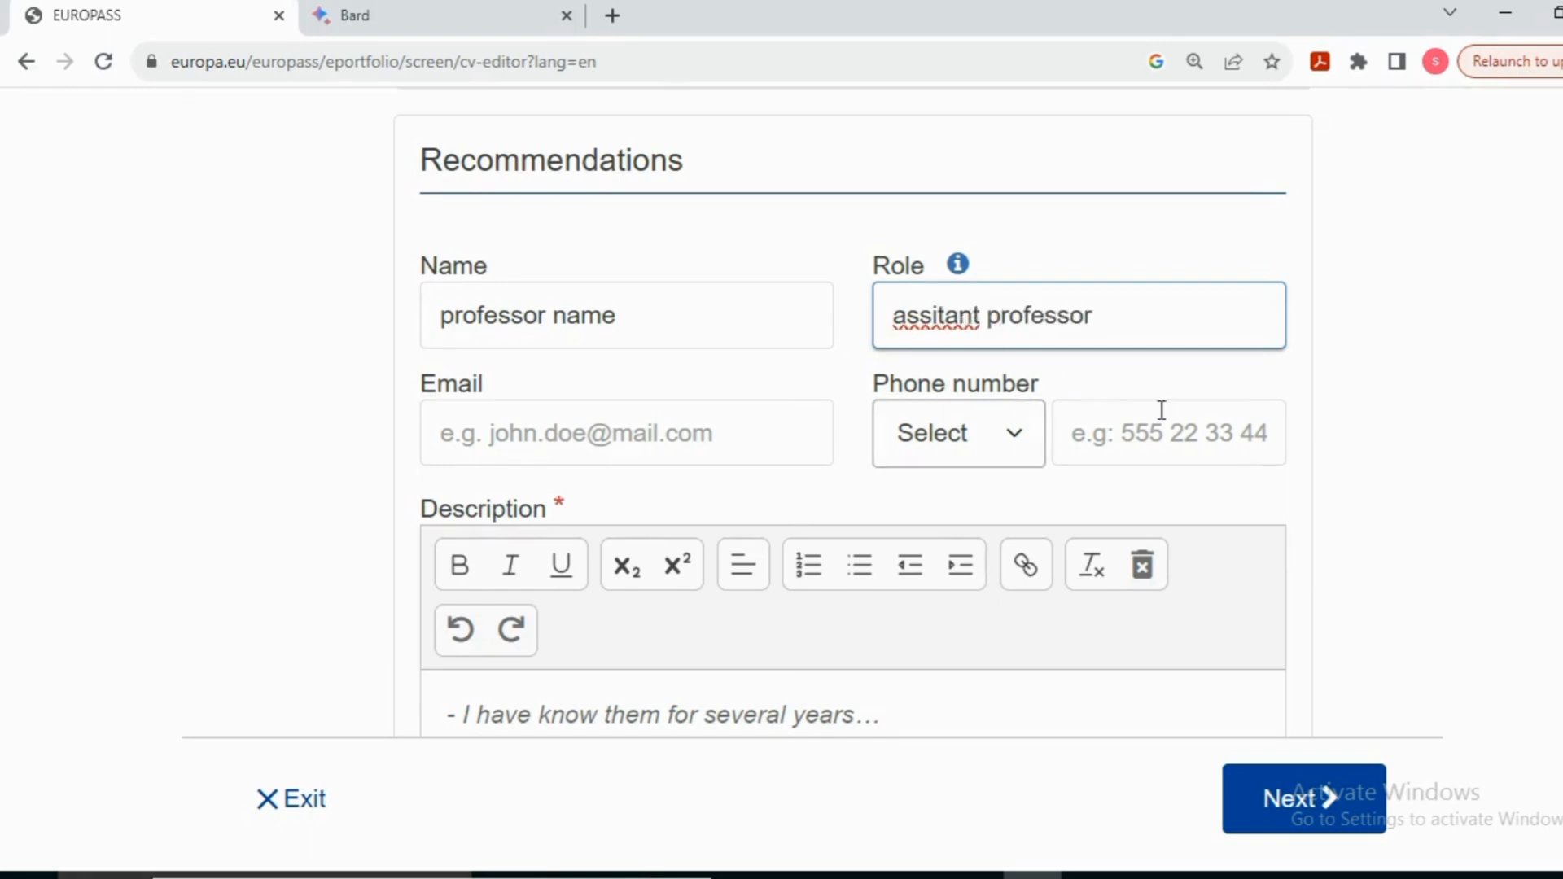
{"action": "left_click", "coordinate": [646, 434]}
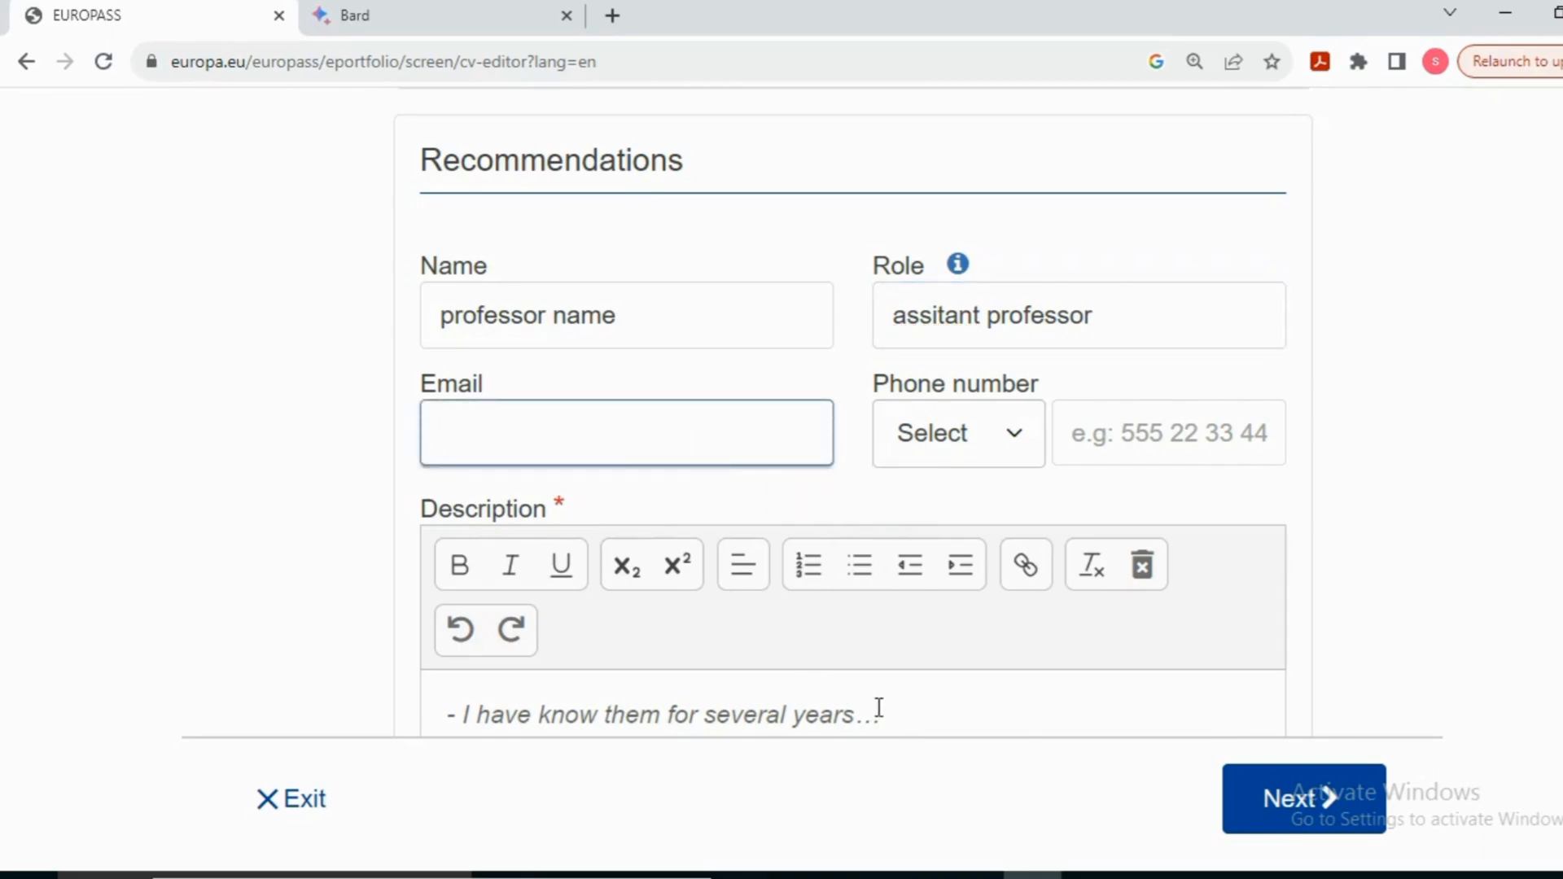
Step: Replace the sample recommendation description with the text 'xxxxxxxxxxxxxxxxxxxx'
{"action": "left_click", "coordinate": [895, 713]}
{"action": "scroll", "coordinate": [1132, 582], "scroll_direction": "down", "scroll_amount": 3}
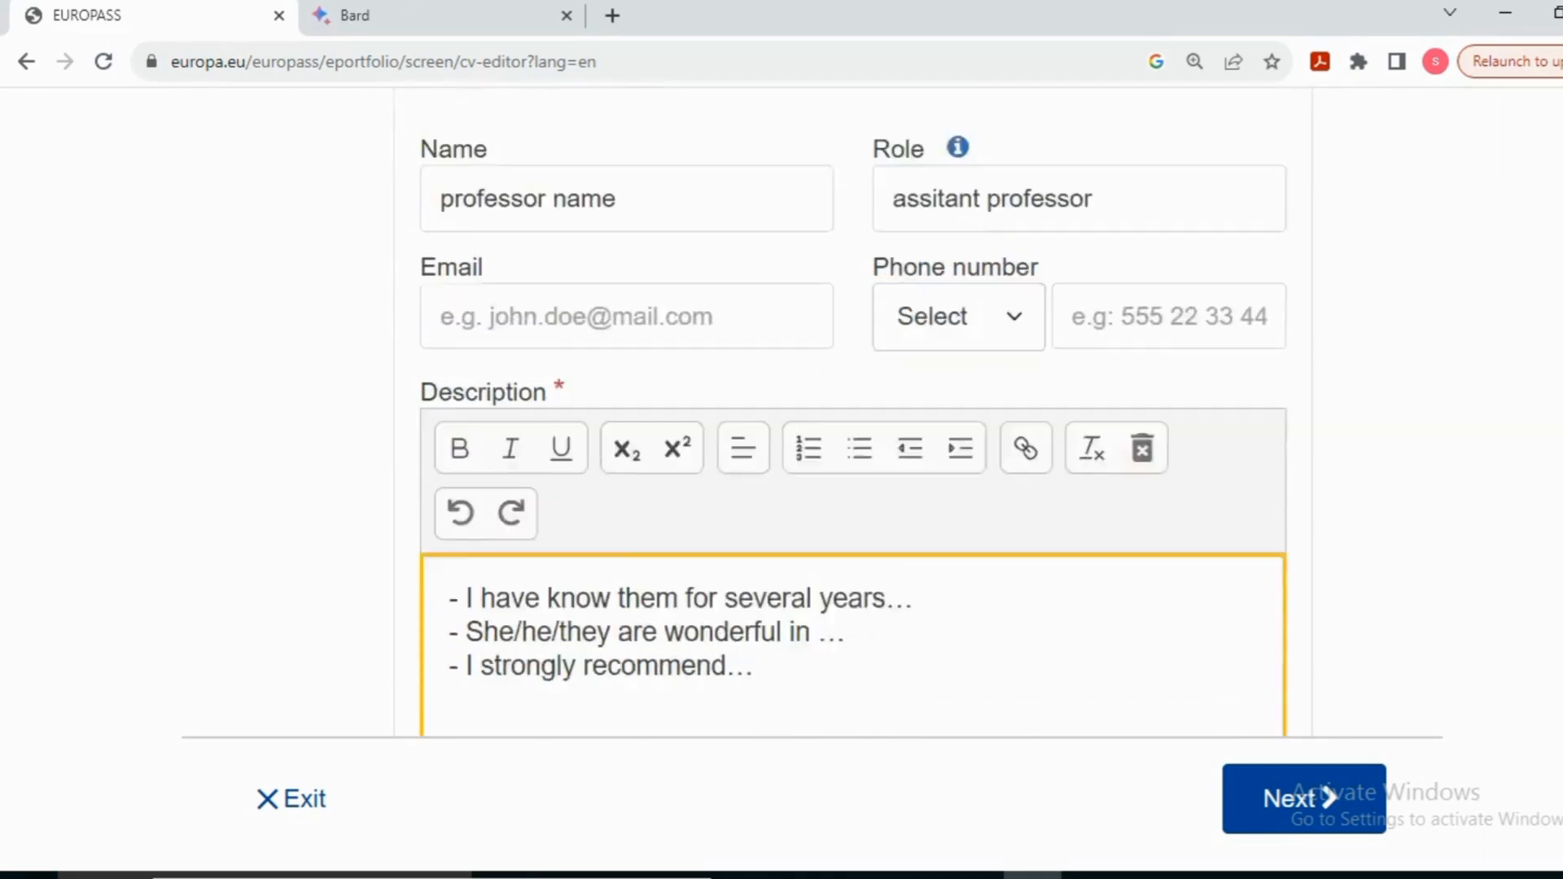
{"action": "double_click", "coordinate": [745, 517]}
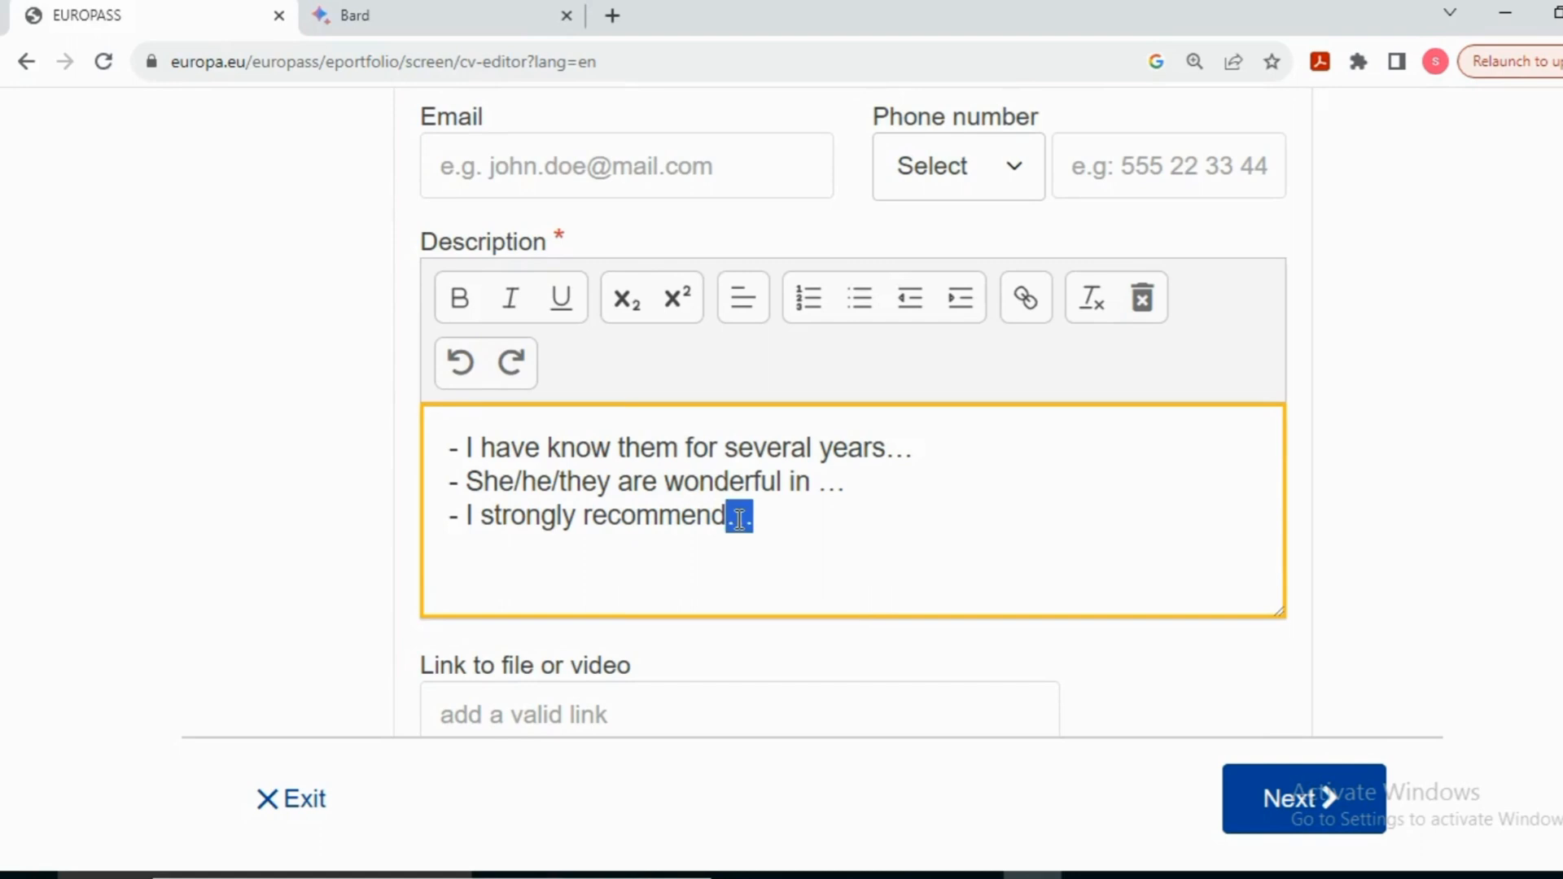
{"action": "left_click", "coordinate": [802, 523]}
{"action": "left_click_drag", "start_coordinate": [796, 524], "coordinate": [453, 447]}
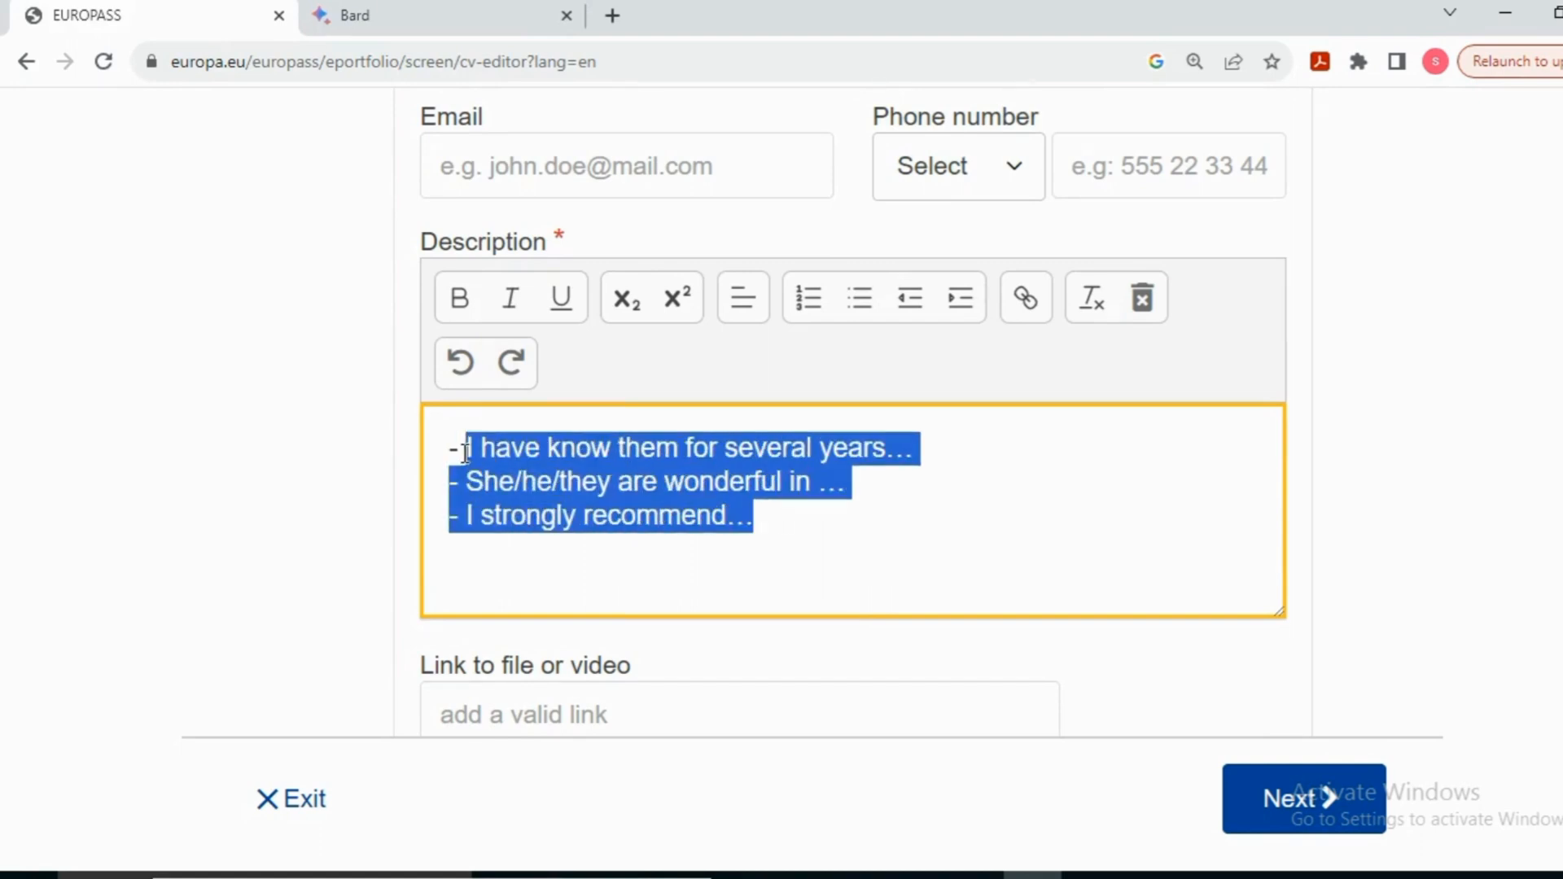
{"action": "key", "text": "BackSpace"}
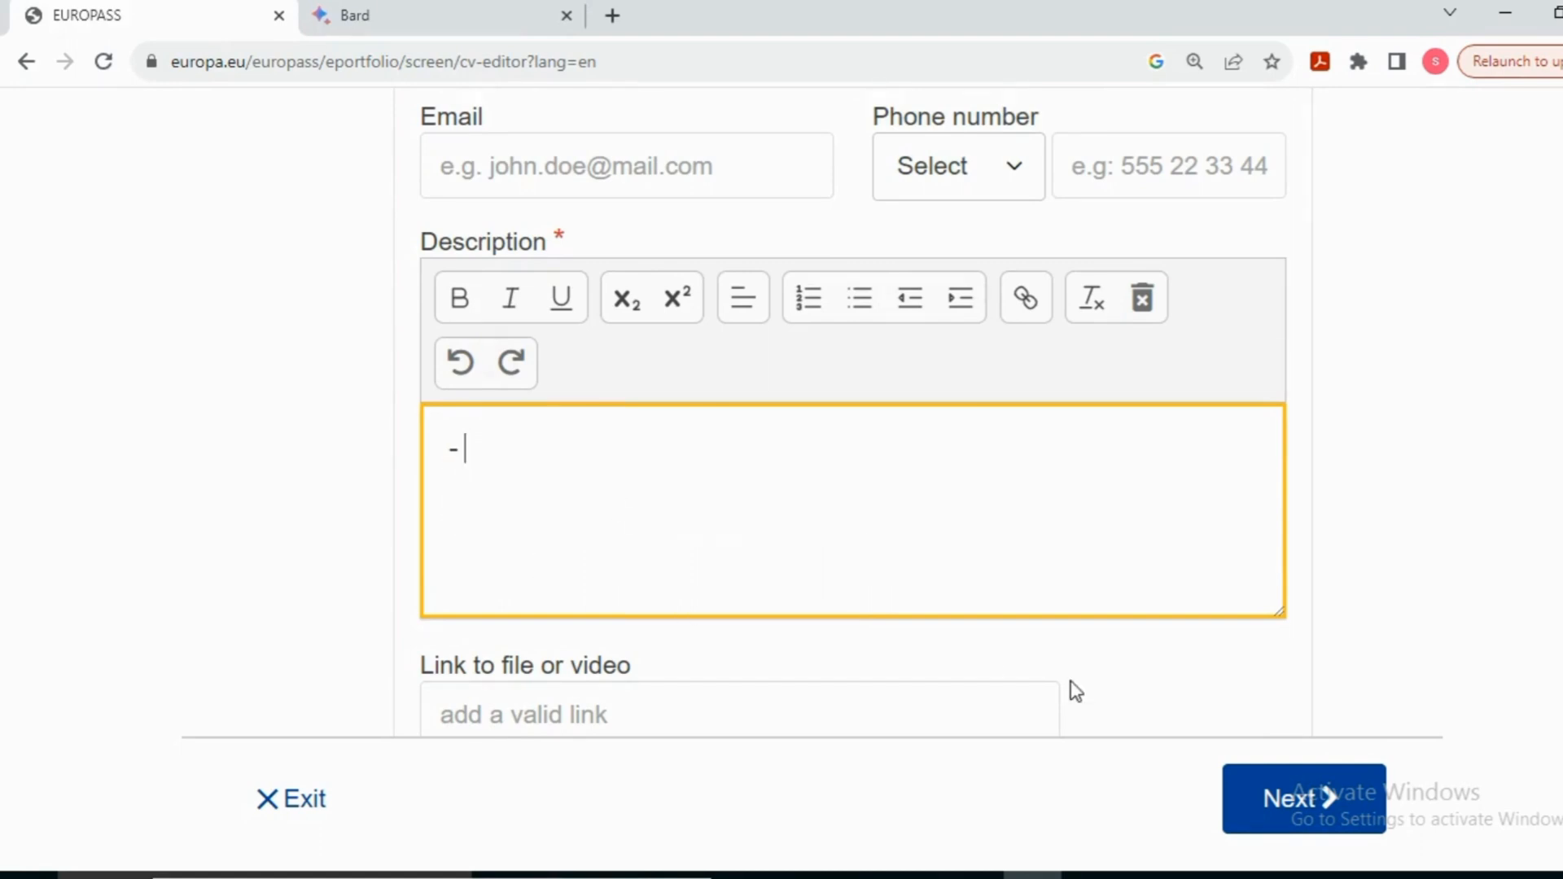
{"action": "type", "text": "ccc"}
{"action": "key", "text": "BackSpace"}
{"action": "key", "text": "BackSpace"}
{"action": "key", "text": "BackSpace"}
{"action": "type", "text": "xxxxxxxxxxxxxxxxxxxx"}
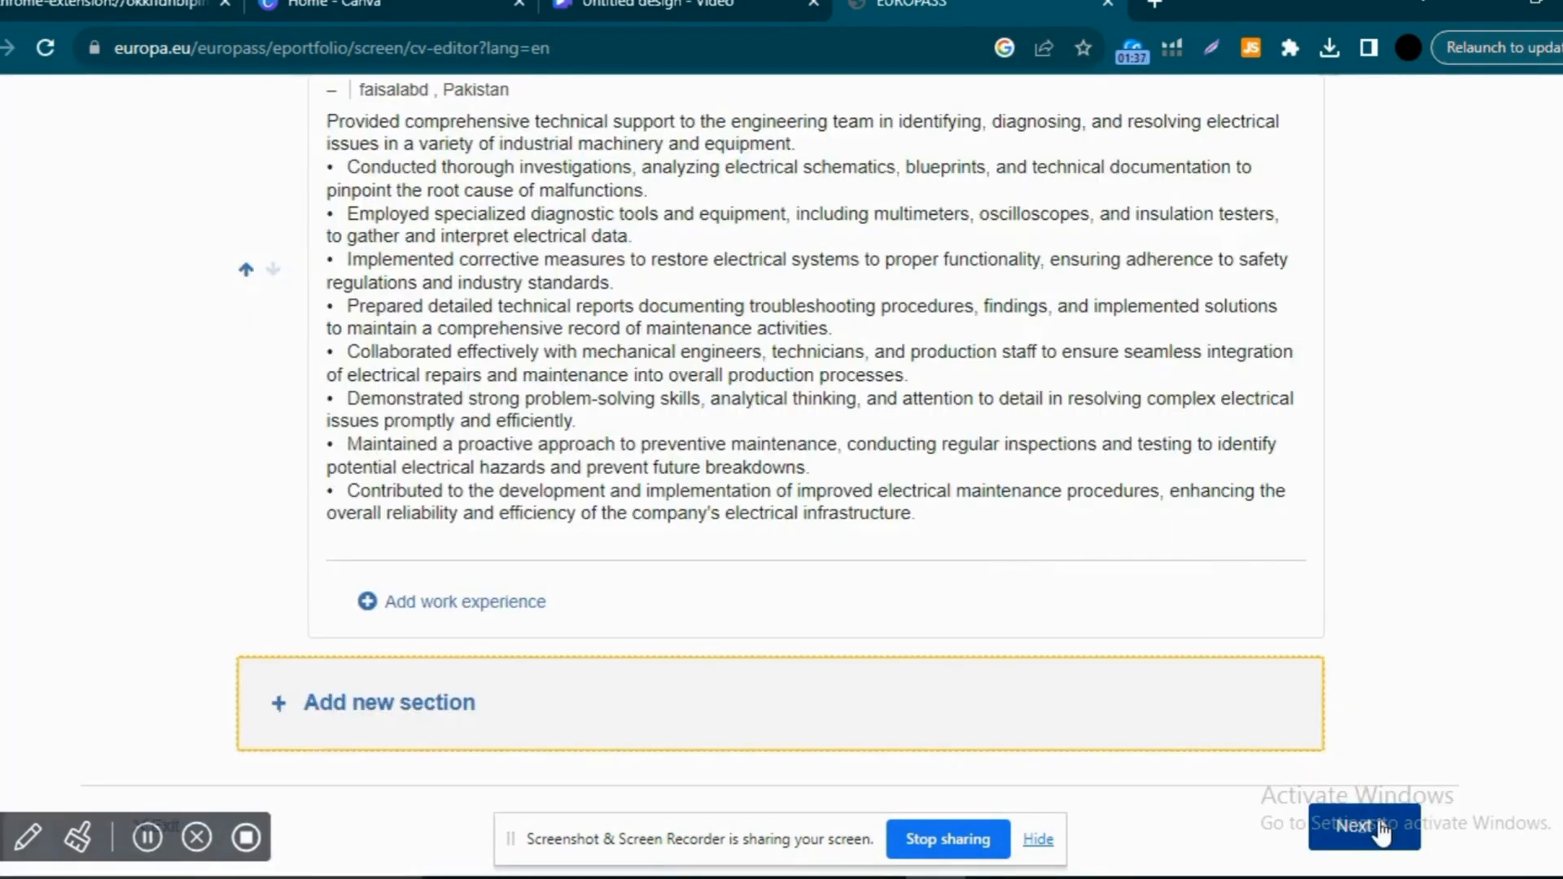
Step: Advance to the Select template step and zoom the page in to 110%
{"action": "left_click", "coordinate": [1382, 829]}
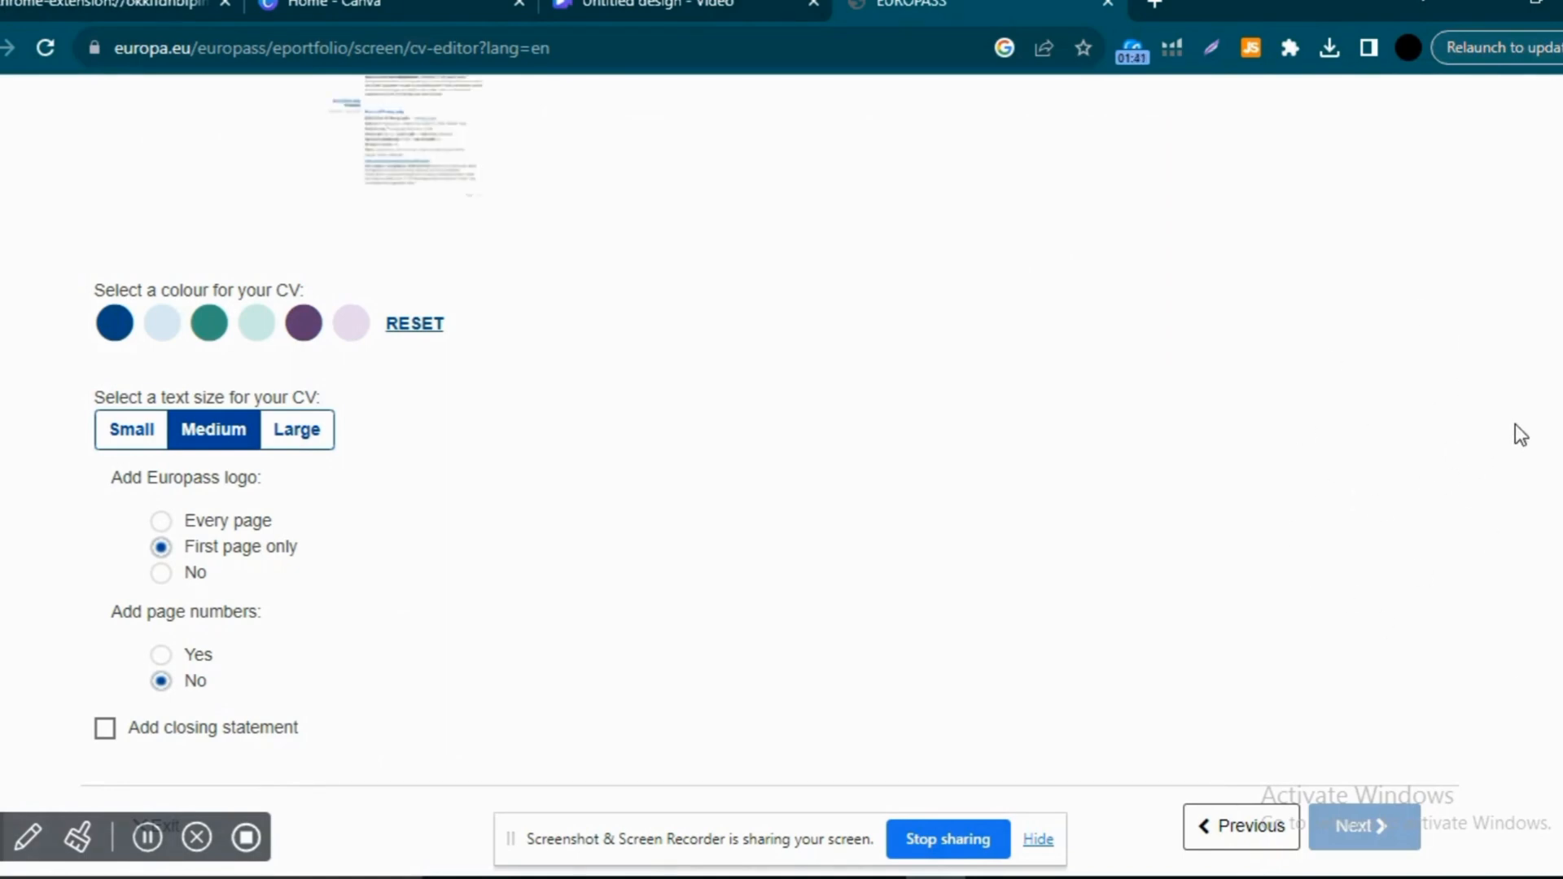
{"action": "scroll", "coordinate": [782, 440], "scroll_direction": "up", "scroll_amount": 7}
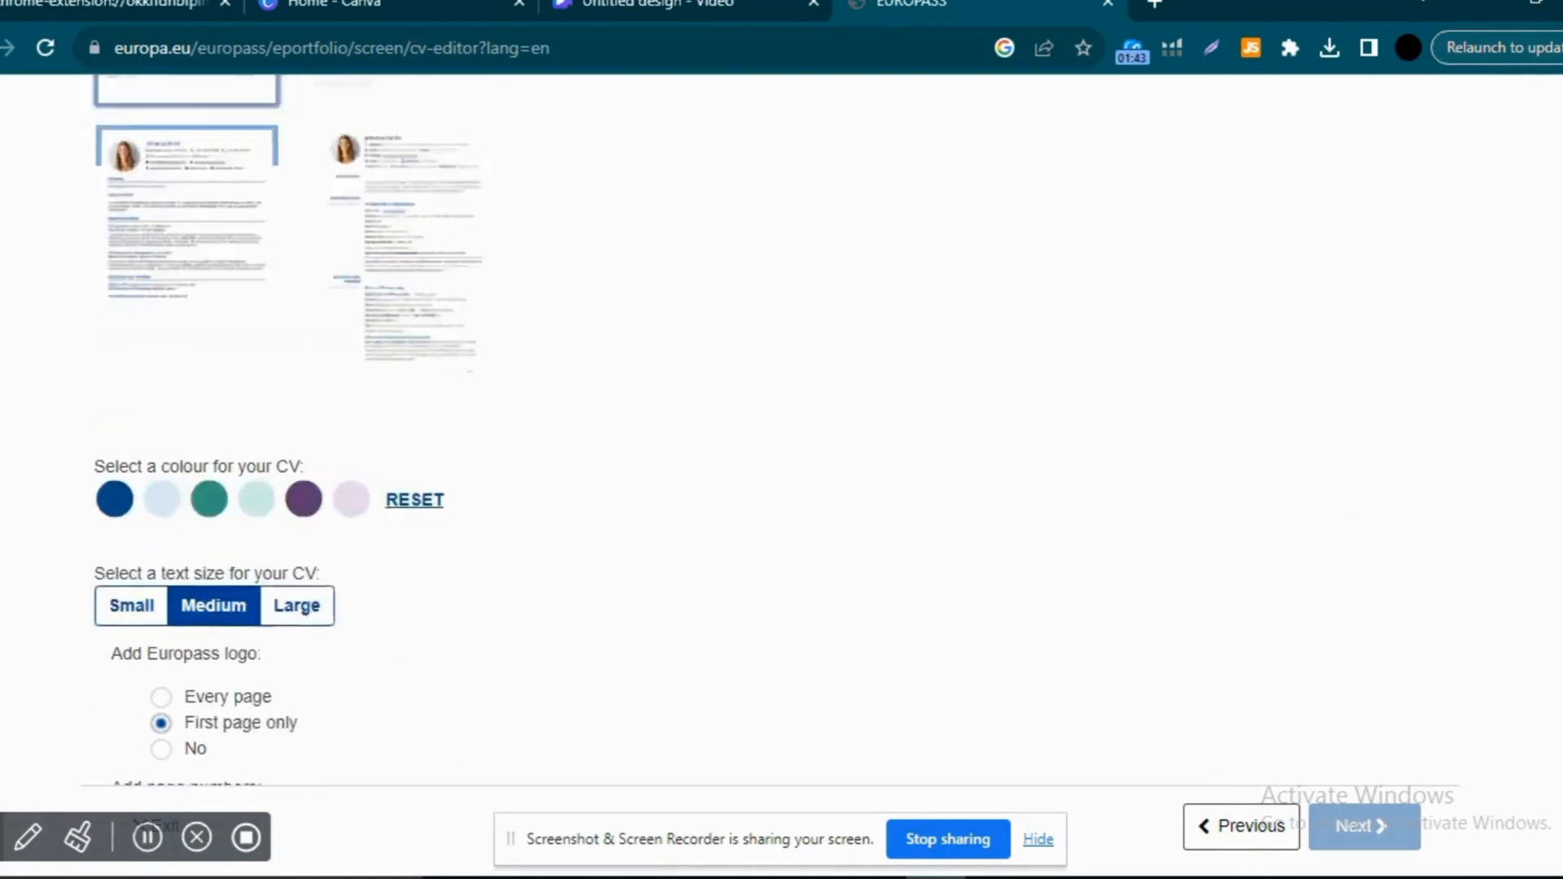
{"action": "scroll", "coordinate": [781, 439], "scroll_direction": "down", "scroll_amount": 7}
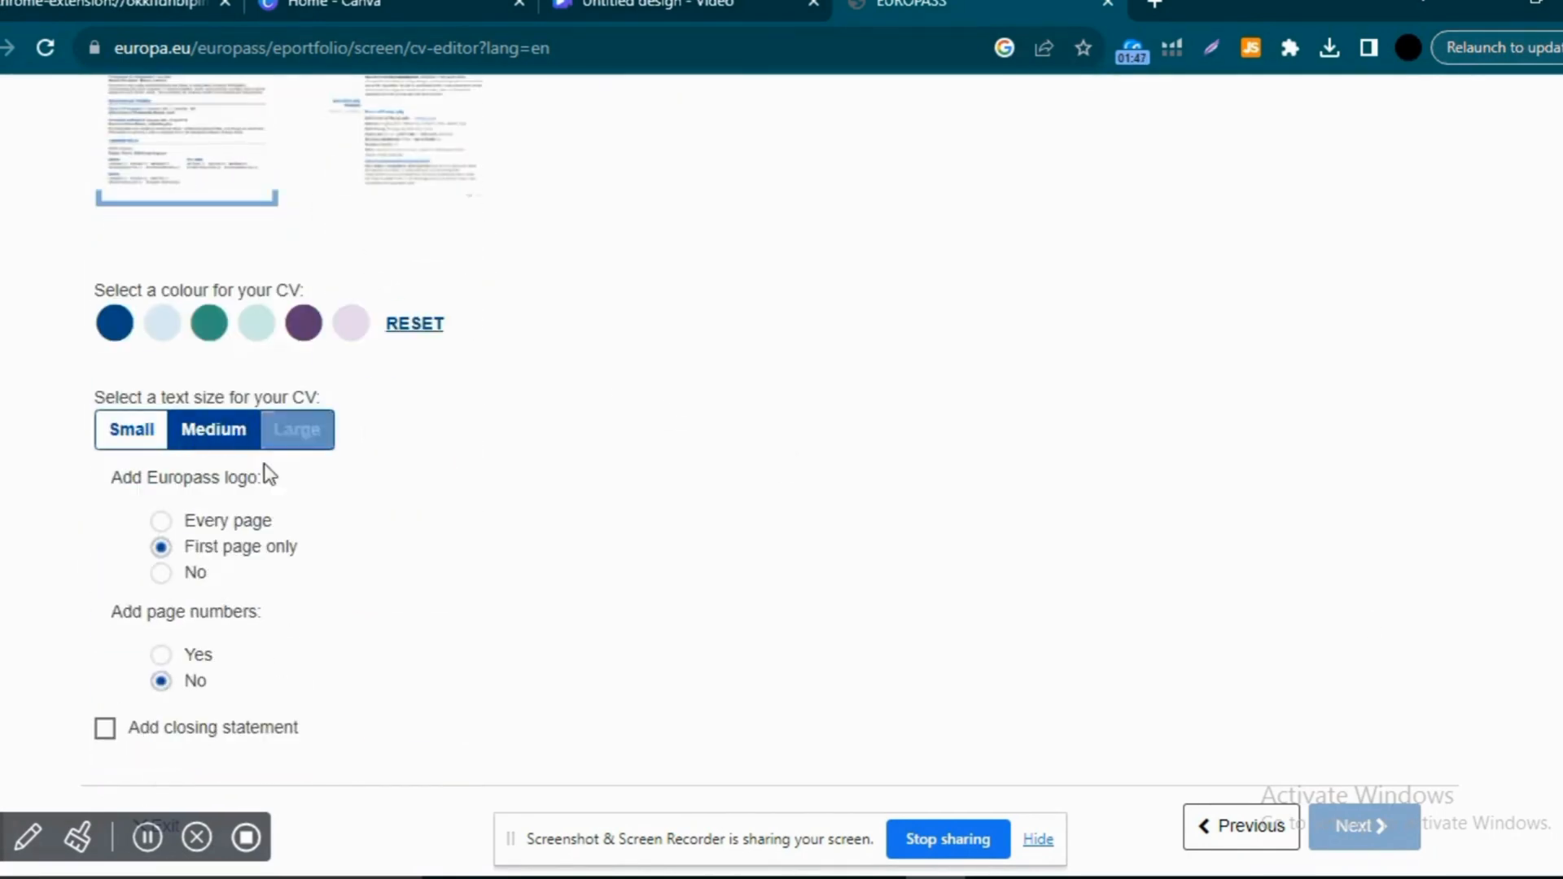
{"action": "key", "text": "ctrl+plus"}
{"action": "key", "text": "ctrl+plus"}
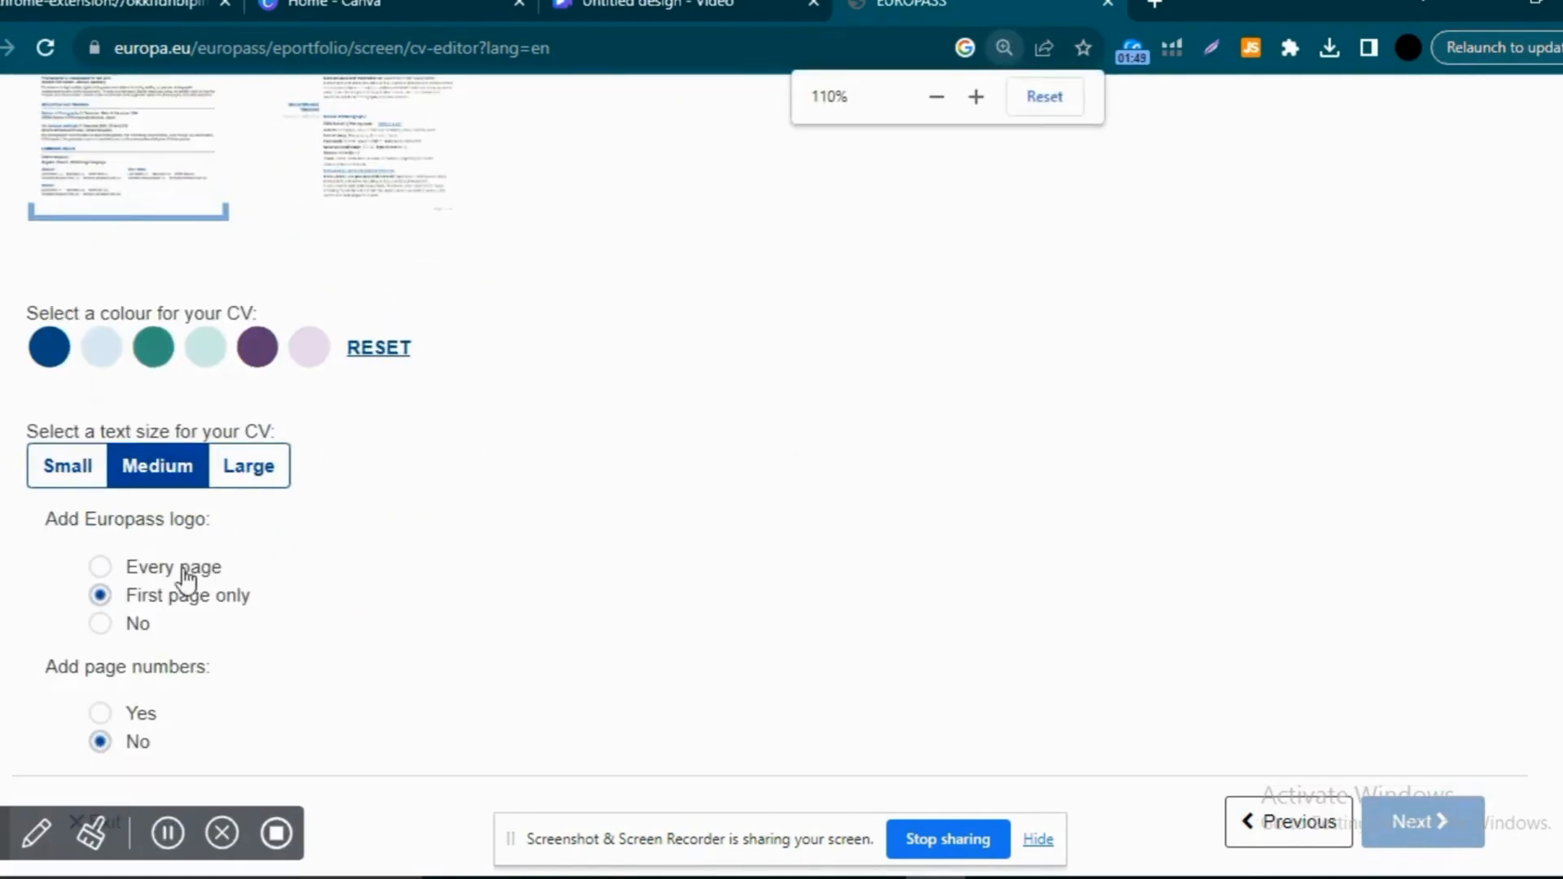
Step: Try the logo and page-number options, settling on logo First page only and page numbers No
{"action": "left_click_drag", "start_coordinate": [152, 516], "coordinate": [23, 525]}
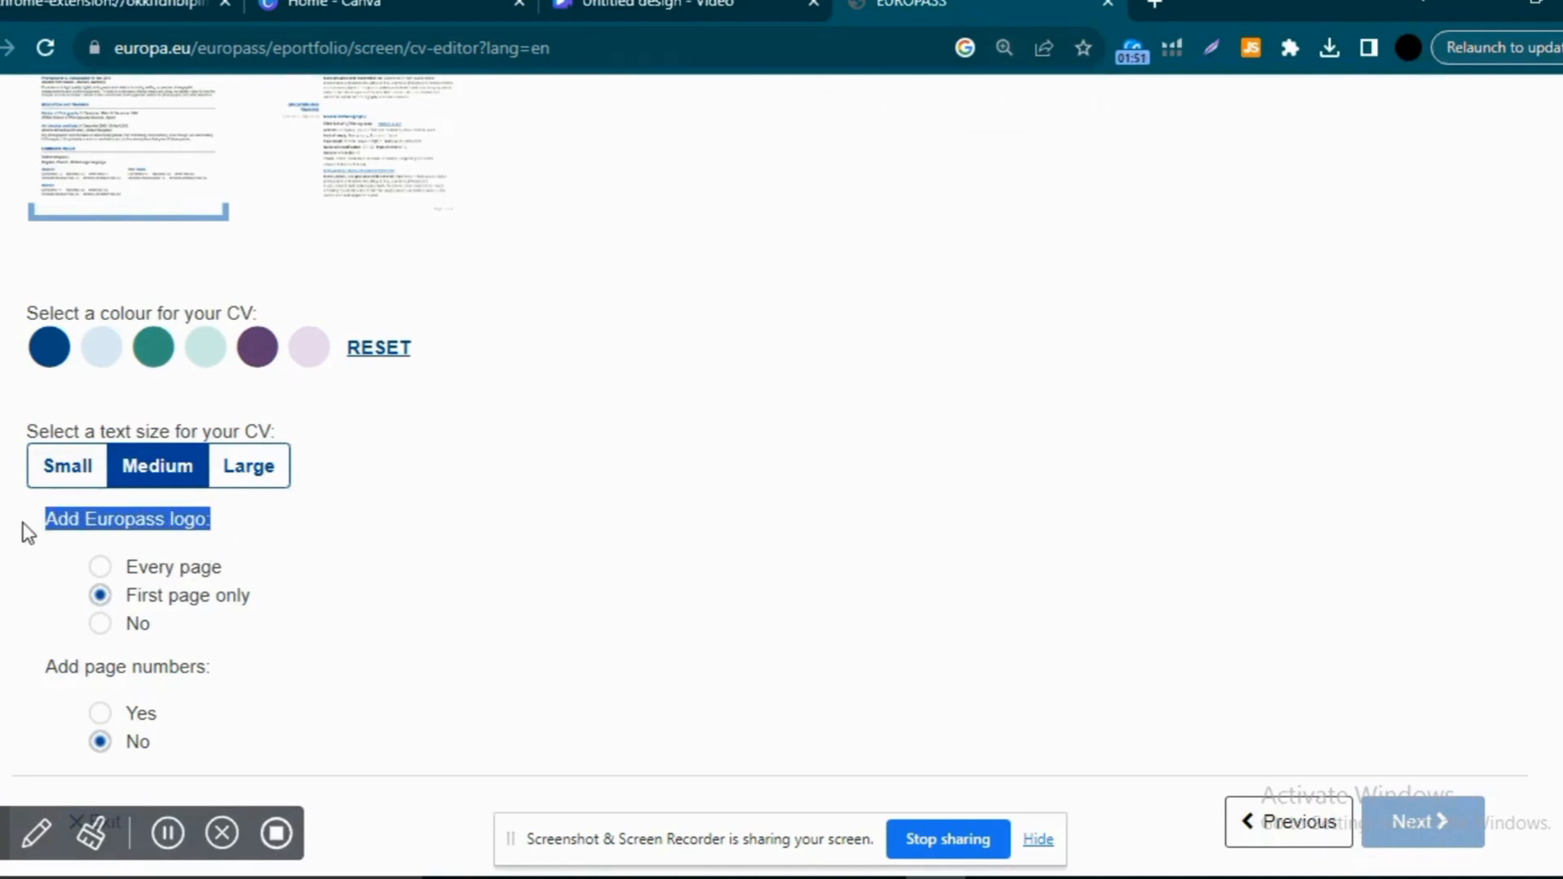
{"action": "left_click", "coordinate": [100, 568]}
{"action": "left_click", "coordinate": [100, 598]}
{"action": "left_click", "coordinate": [100, 625]}
{"action": "left_click", "coordinate": [100, 596]}
{"action": "left_click", "coordinate": [100, 714]}
{"action": "left_click", "coordinate": [100, 737]}
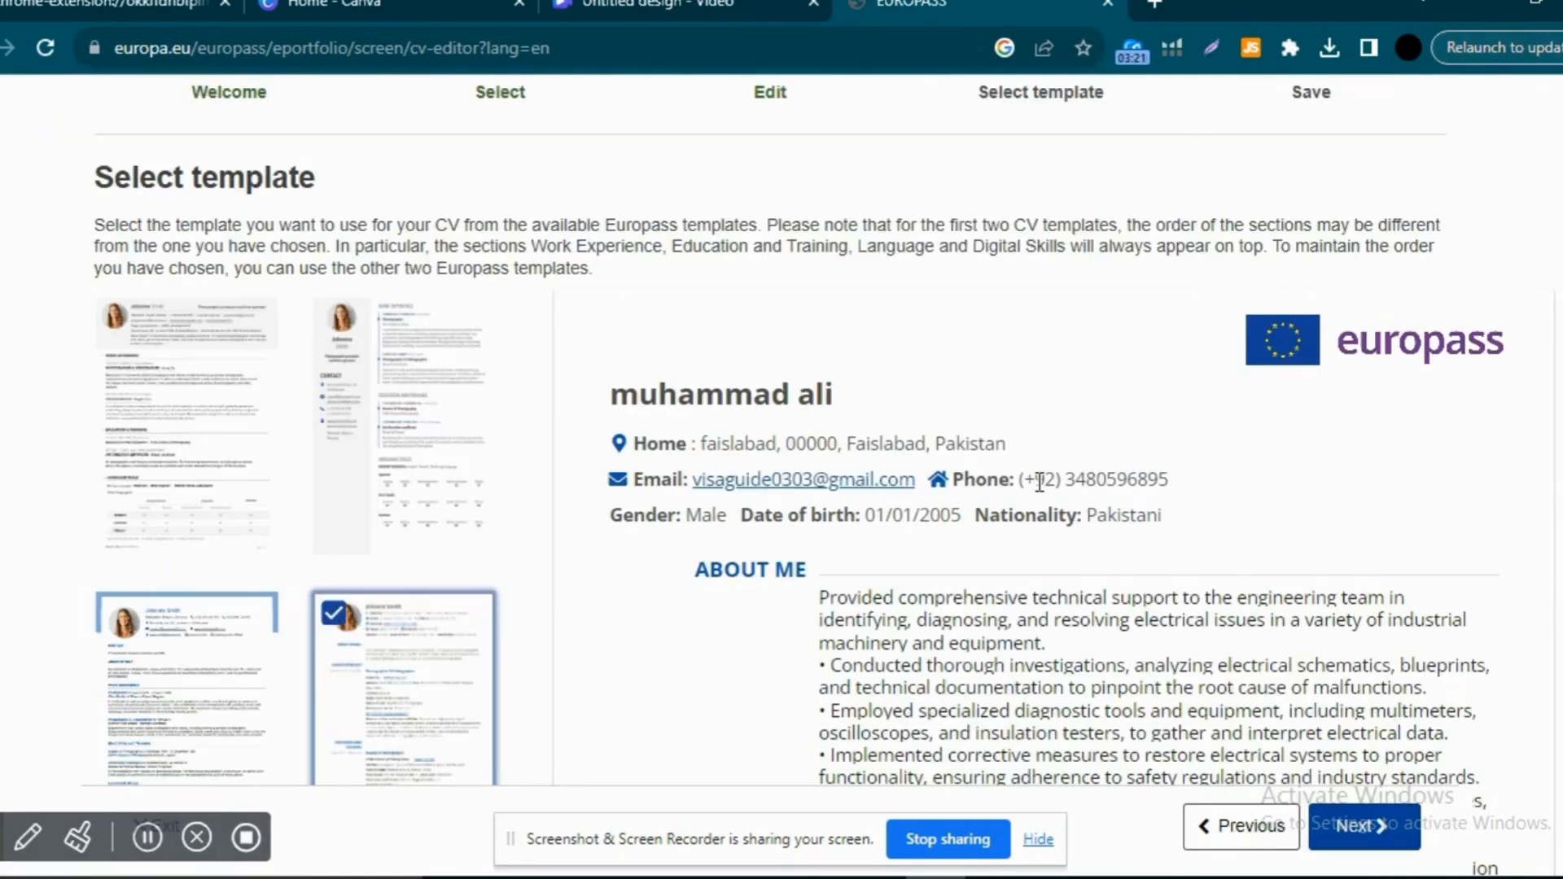
{"action": "key", "text": "ctrl+minus"}
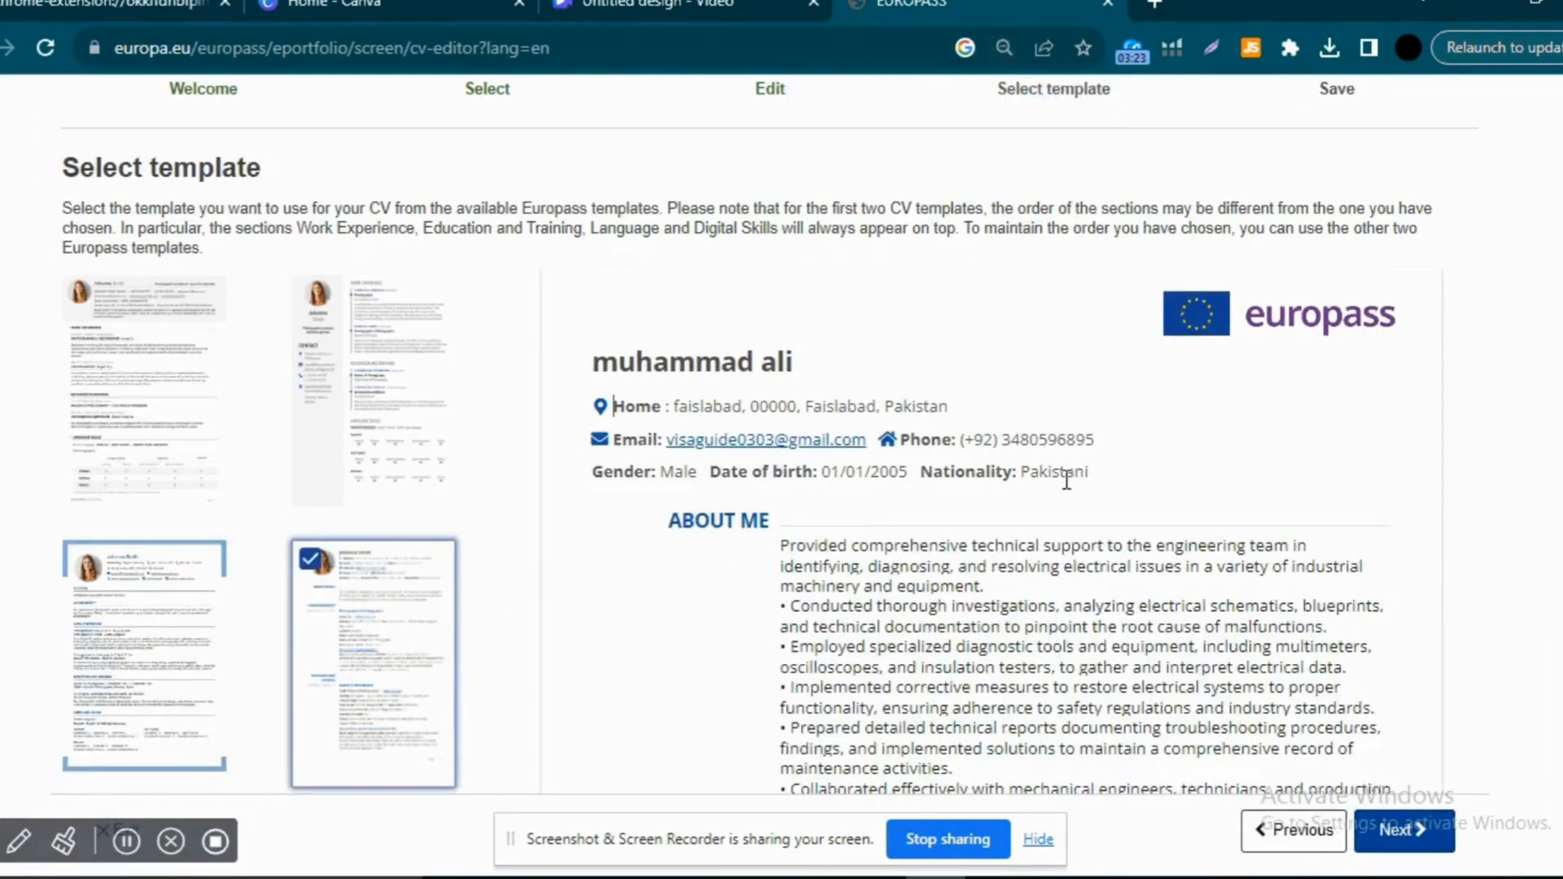
Step: Review the template preview, continue to Save and share, and zoom out to 90%
{"action": "scroll", "coordinate": [1483, 476], "scroll_direction": "down", "scroll_amount": 2}
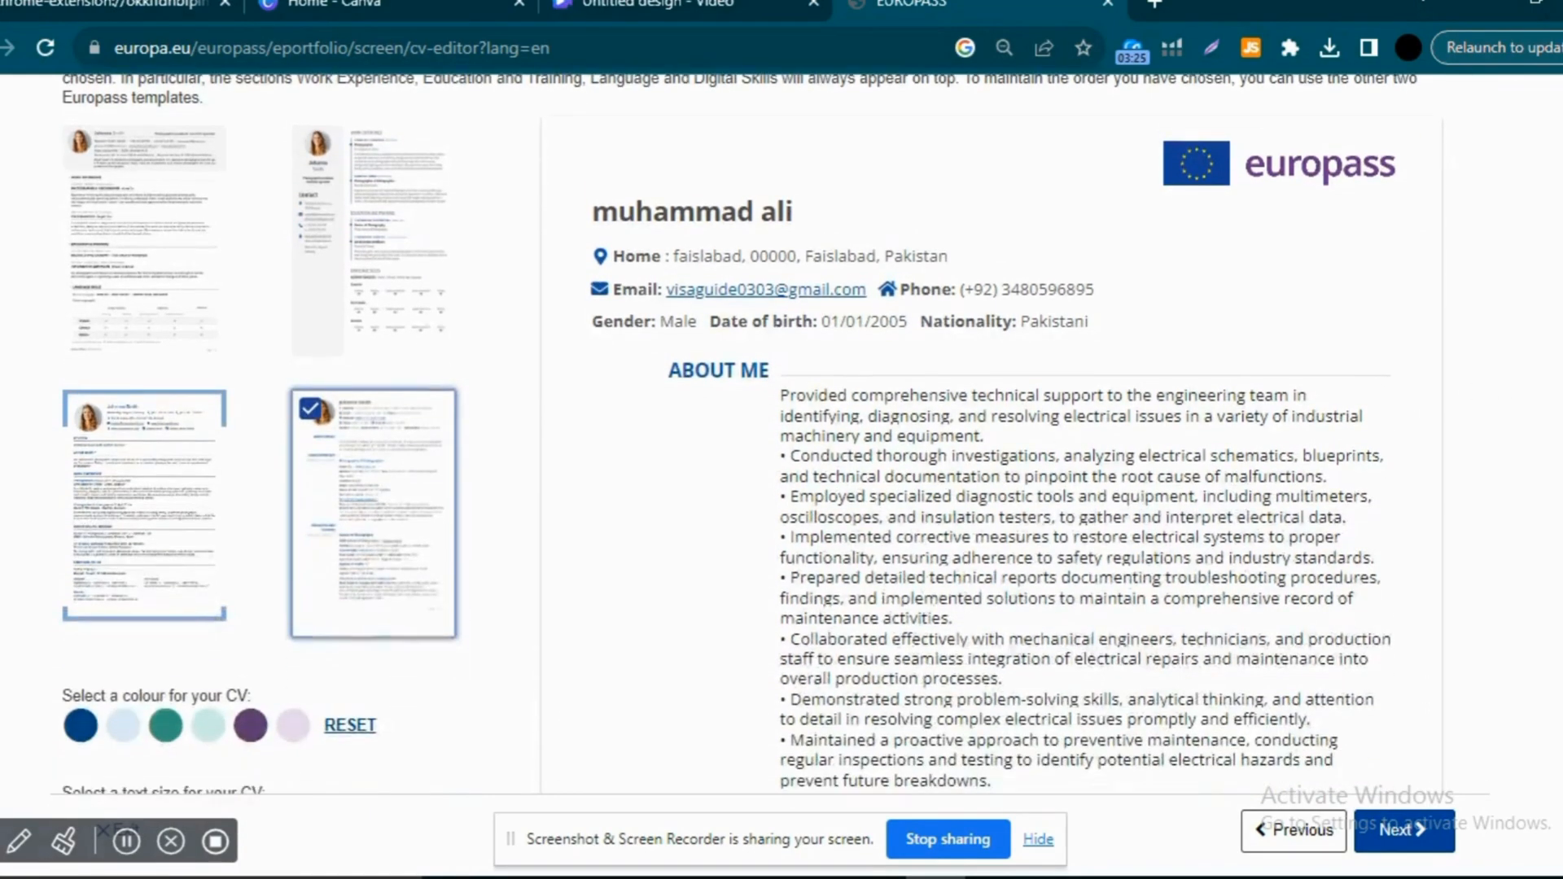
{"action": "scroll", "coordinate": [751, 435], "scroll_direction": "down", "scroll_amount": 7}
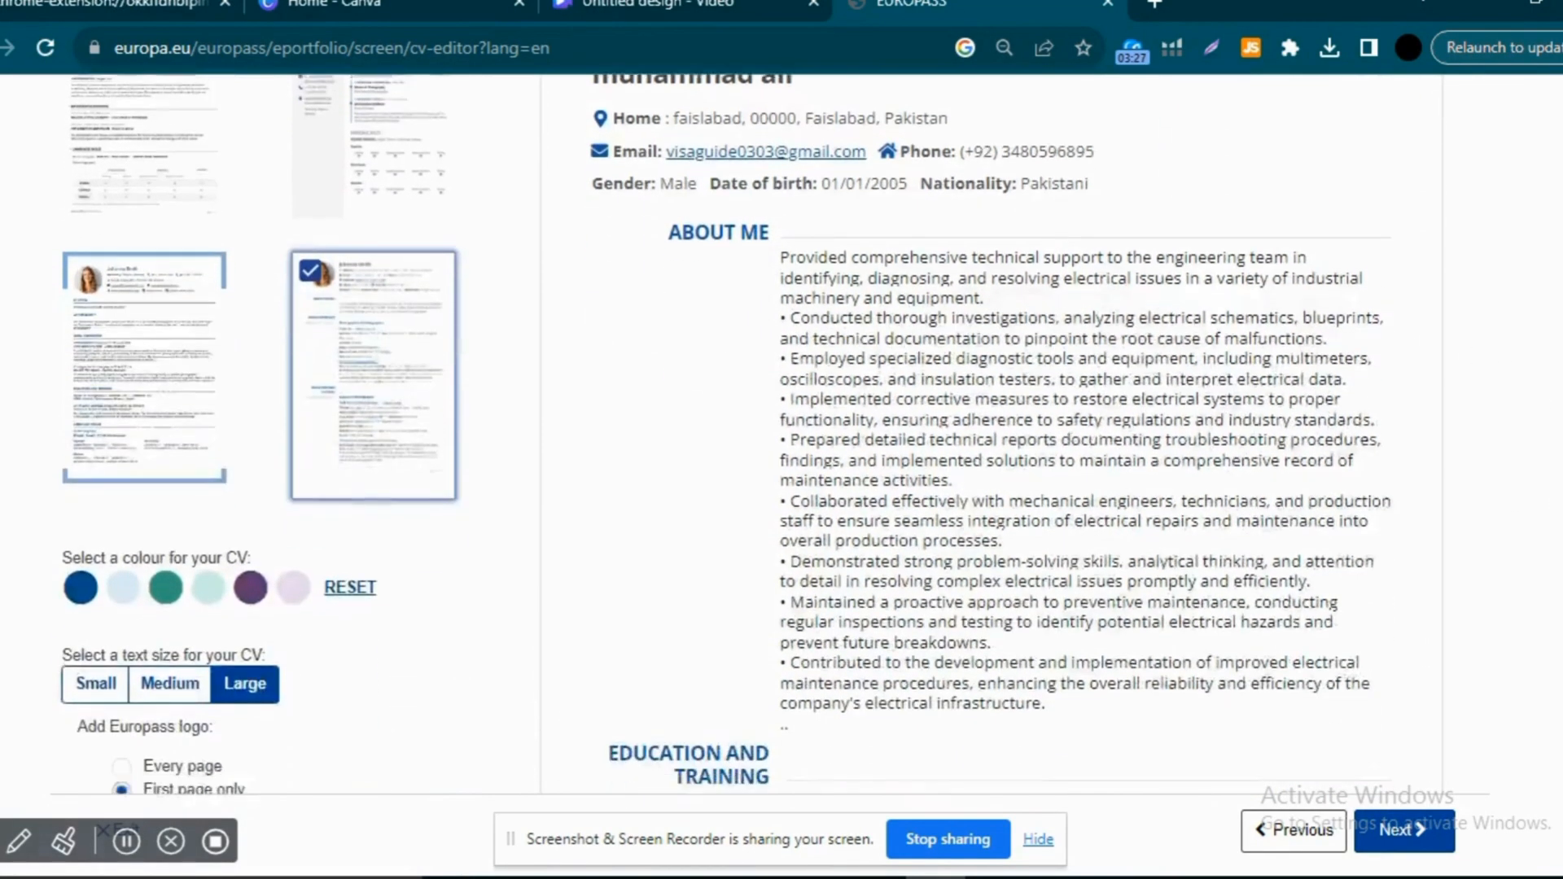
{"action": "scroll", "coordinate": [990, 432], "scroll_direction": "down", "scroll_amount": 5}
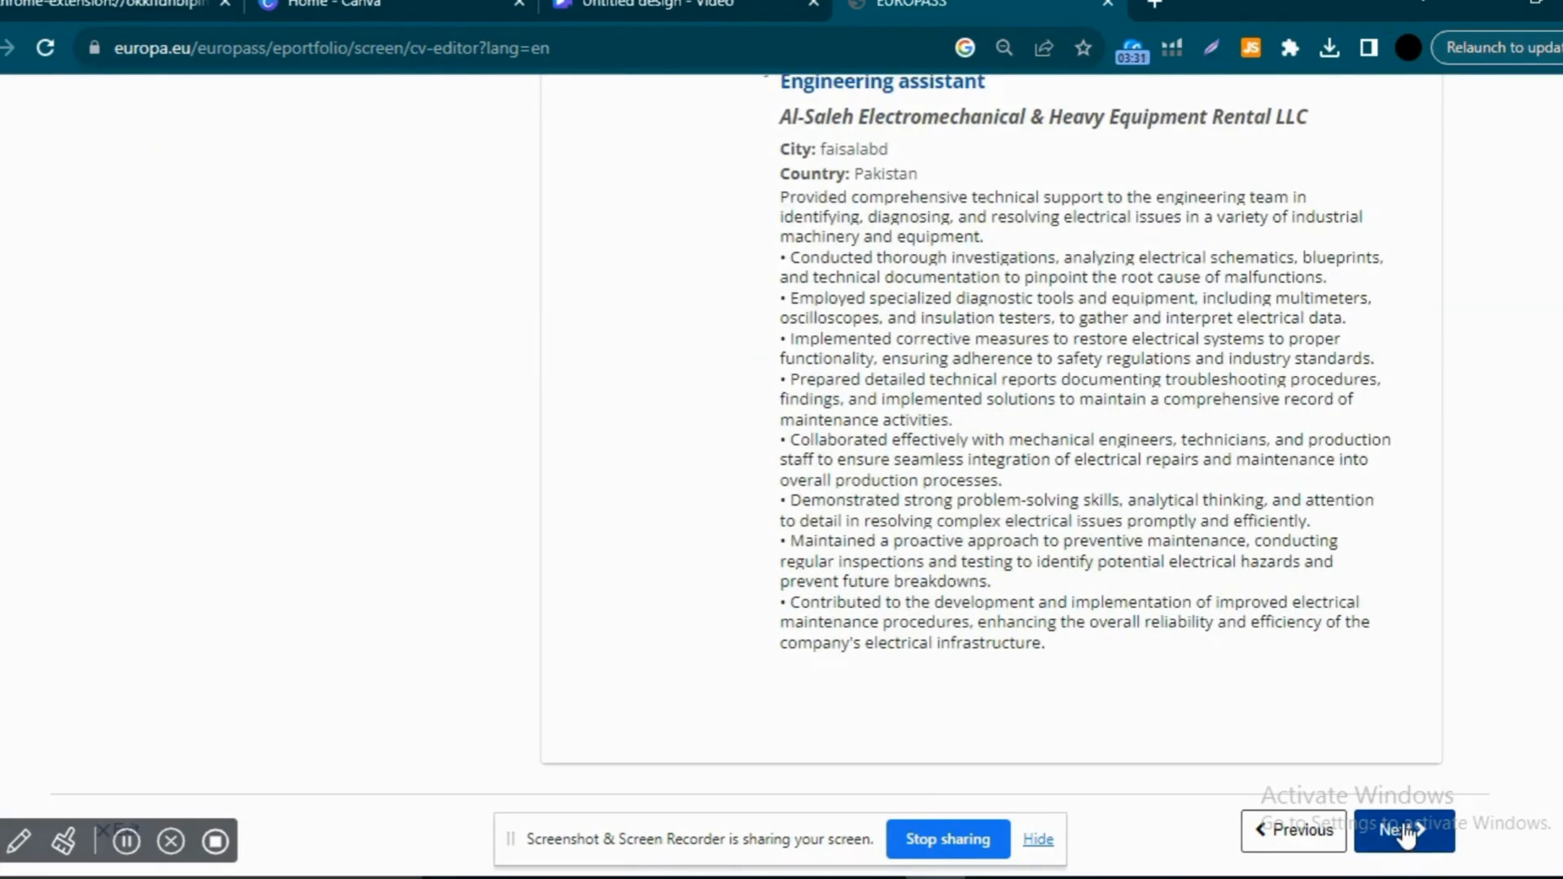
{"action": "left_click", "coordinate": [1406, 832]}
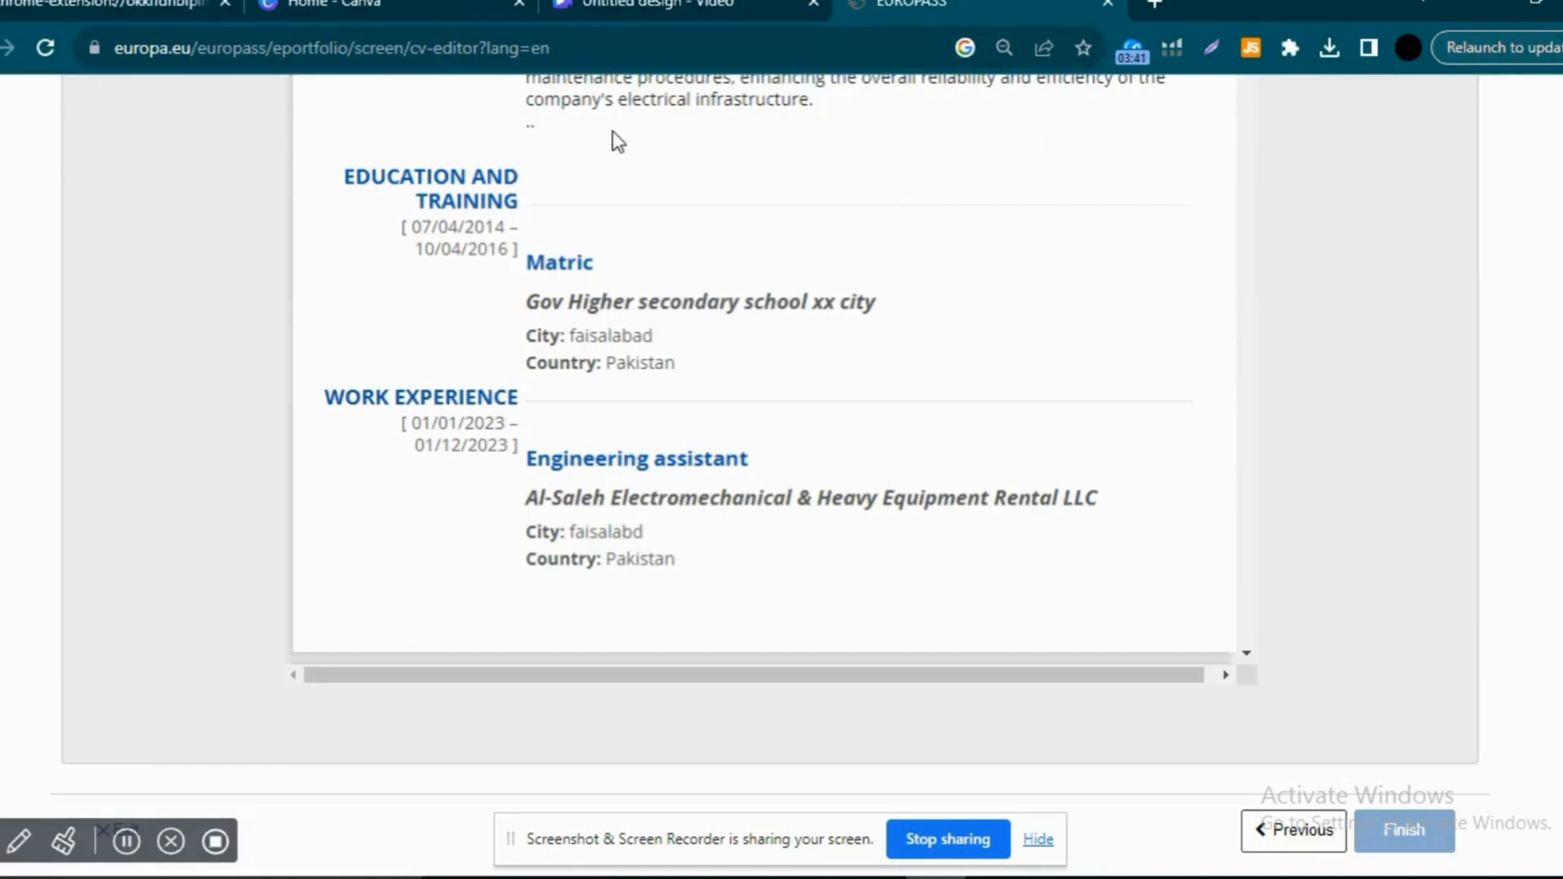
{"action": "key", "text": "ctrl+minus"}
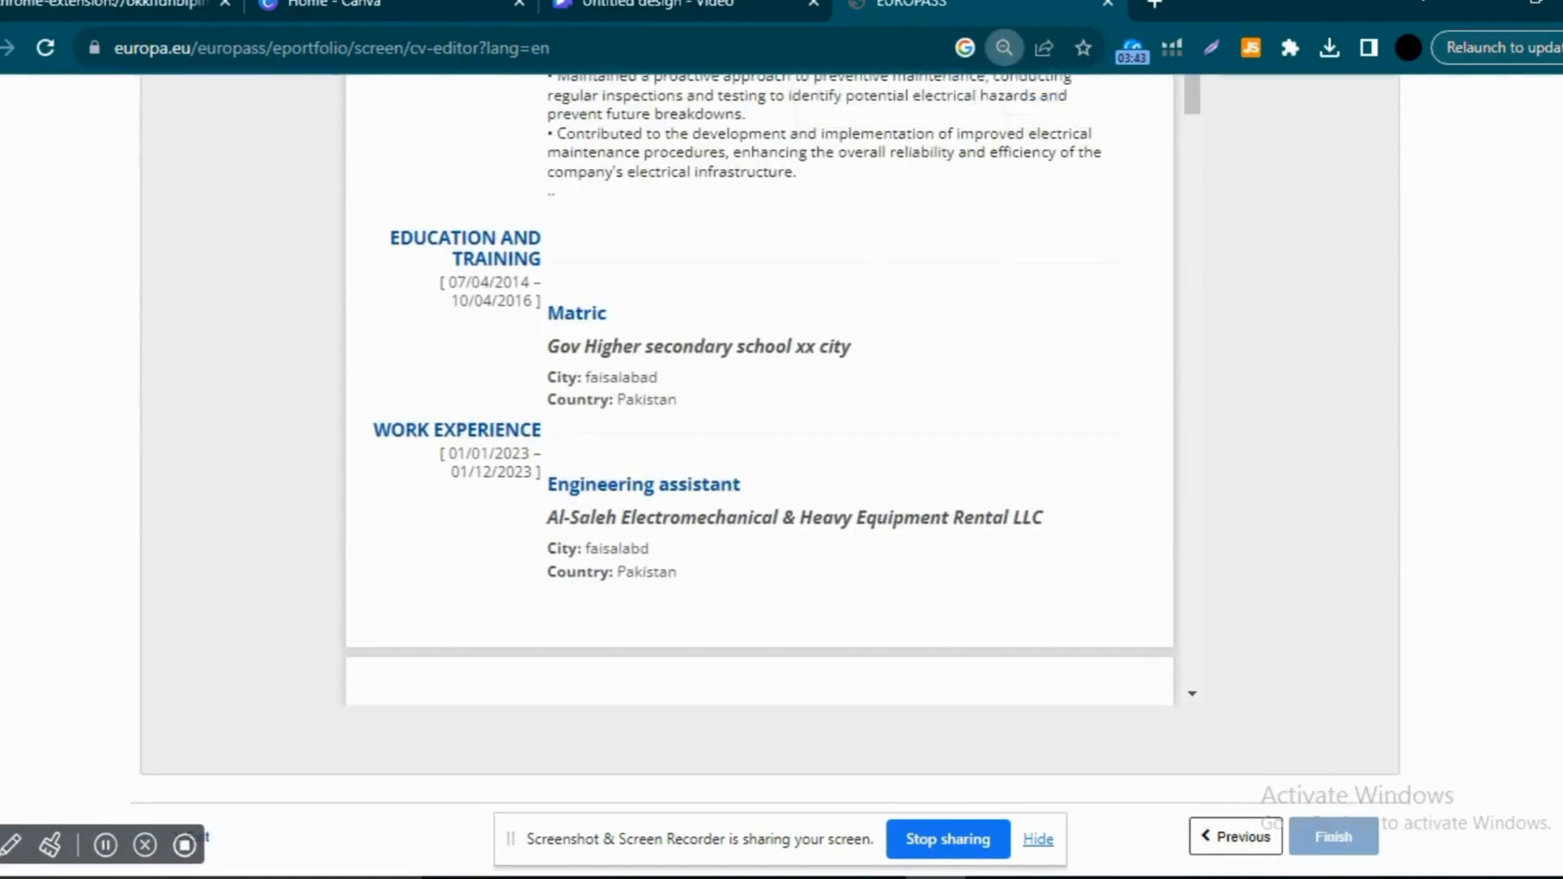
{"action": "scroll", "coordinate": [757, 440], "scroll_direction": "up", "scroll_amount": 10}
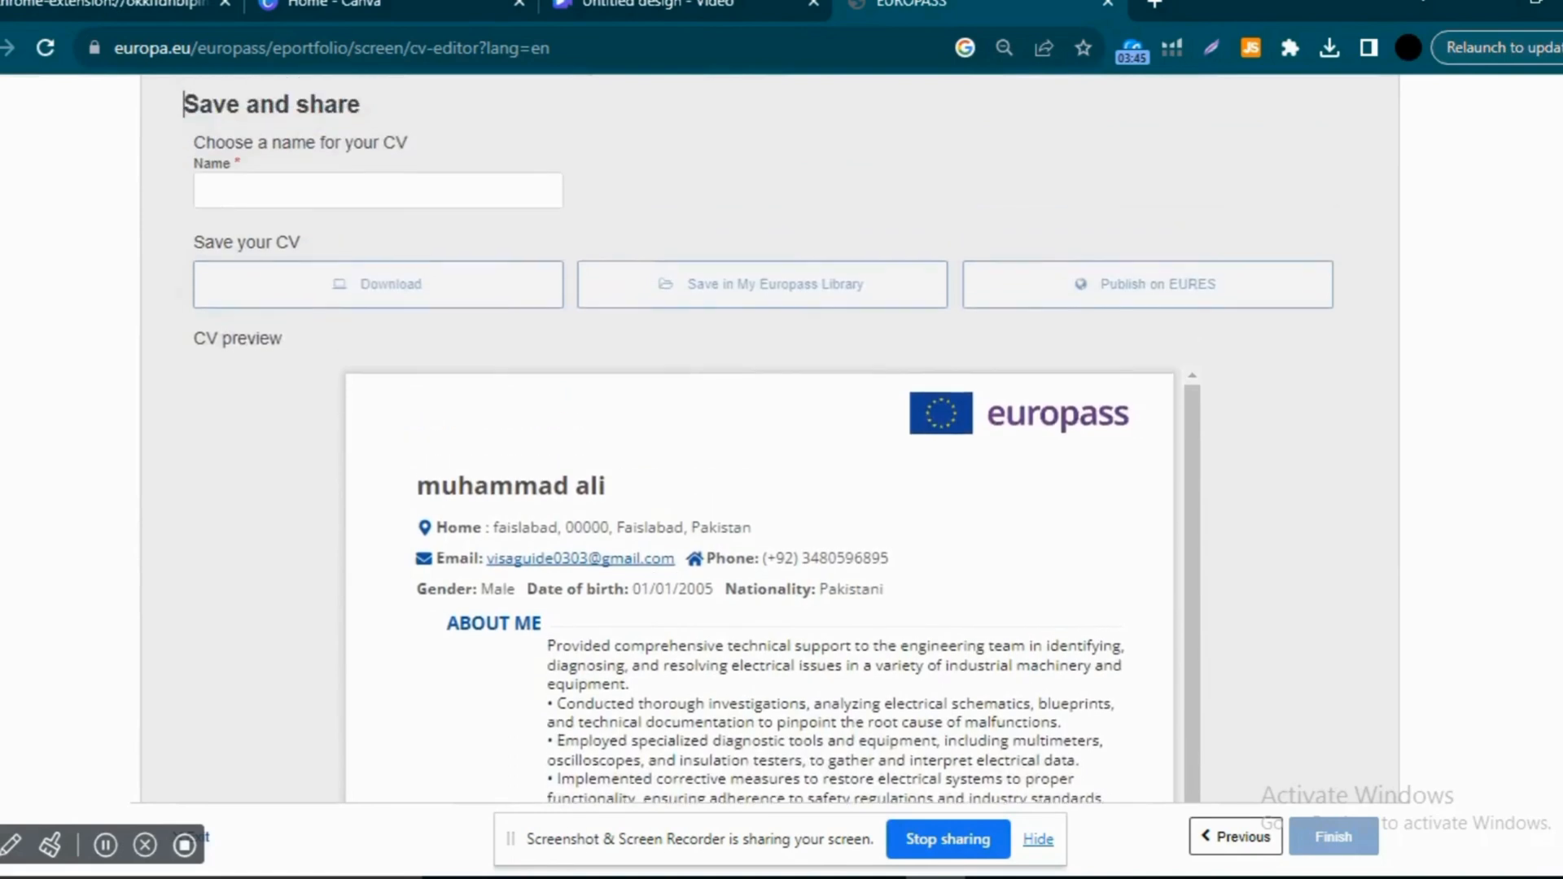
{"action": "scroll", "coordinate": [985, 336], "scroll_direction": "down", "scroll_amount": 2}
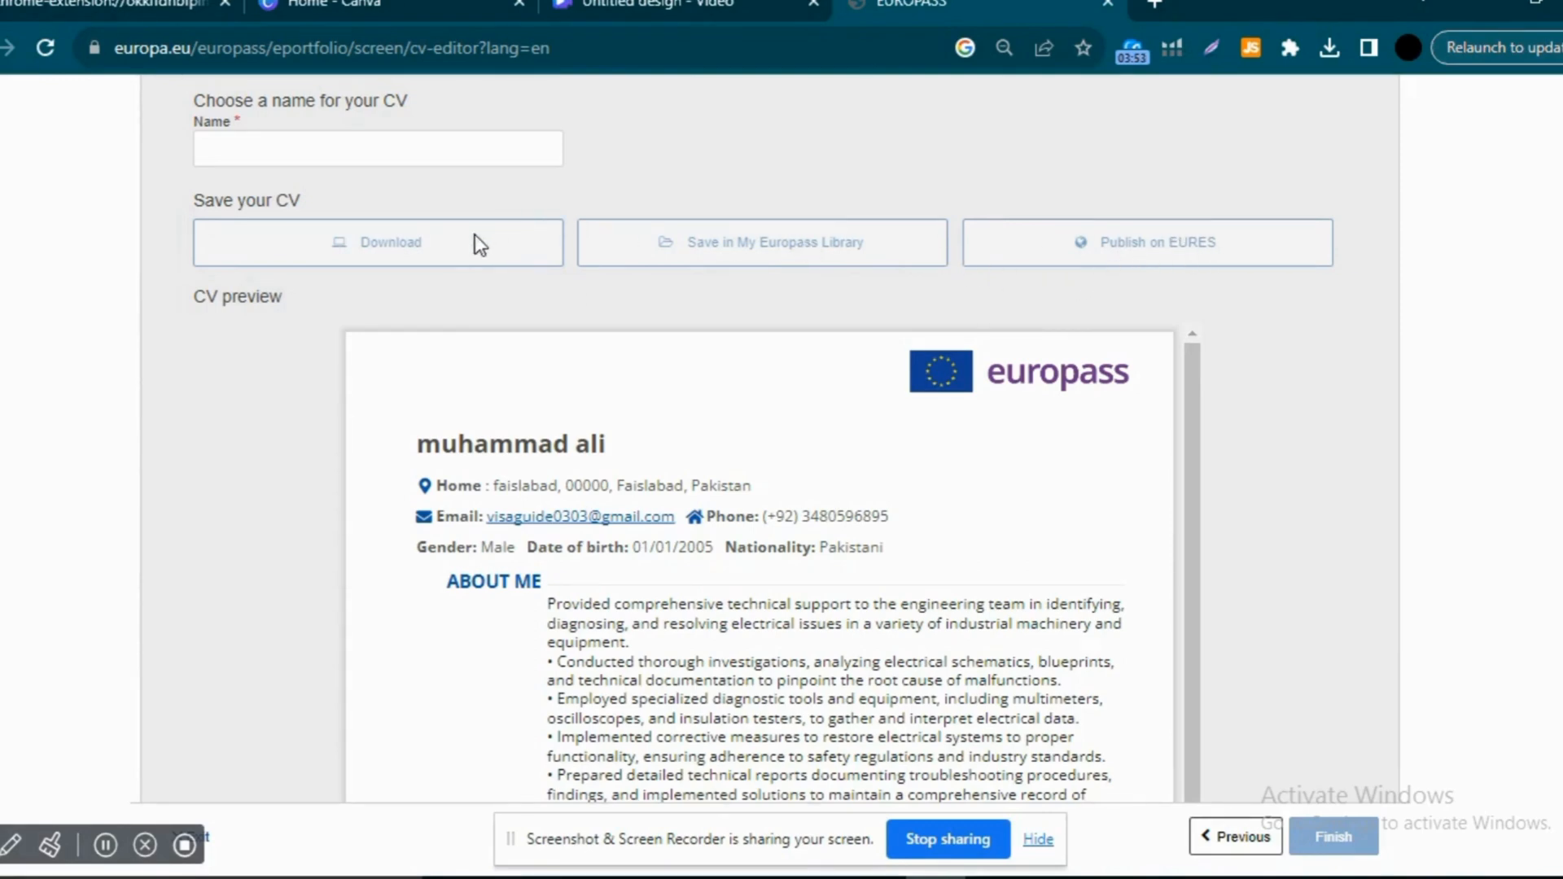
{"action": "left_click", "coordinate": [401, 144]}
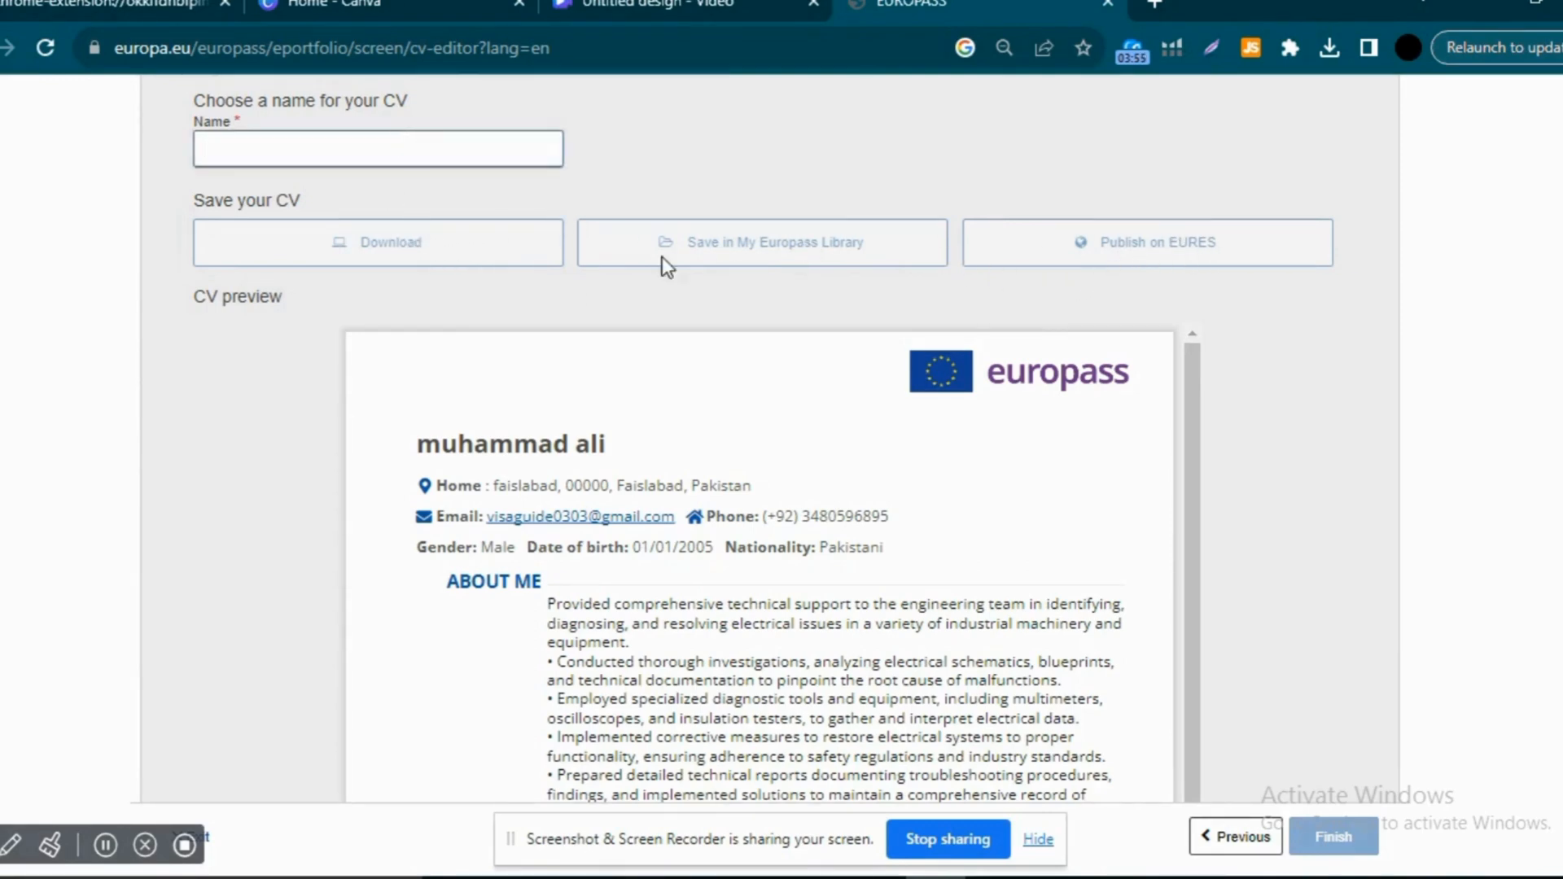
{"action": "scroll", "coordinate": [1421, 519], "scroll_direction": "down", "scroll_amount": 3}
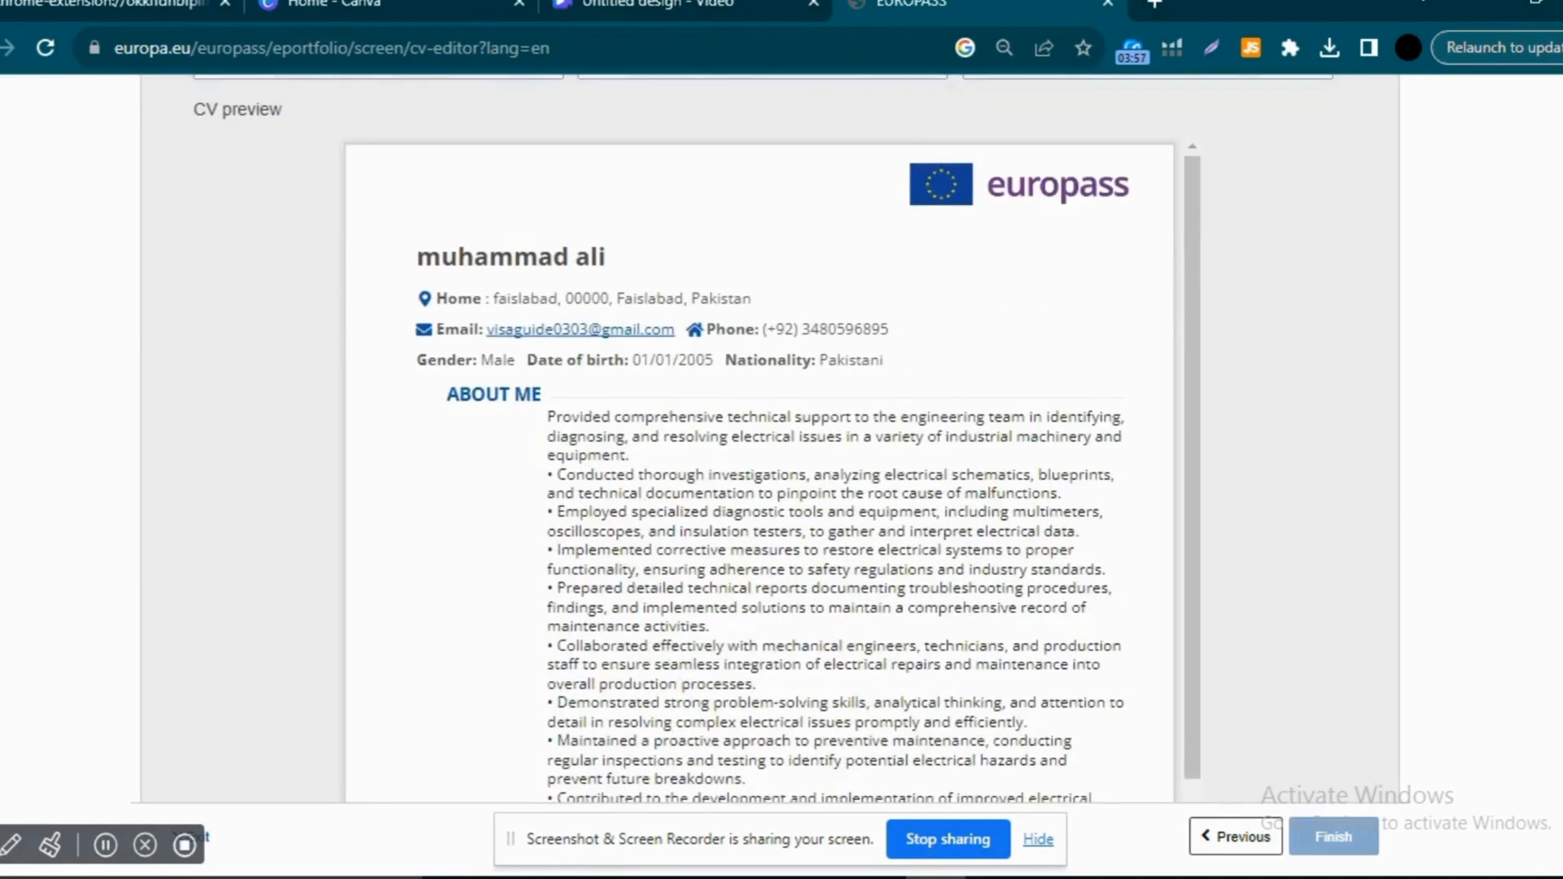
{"action": "scroll", "coordinate": [758, 439], "scroll_direction": "down", "scroll_amount": 10}
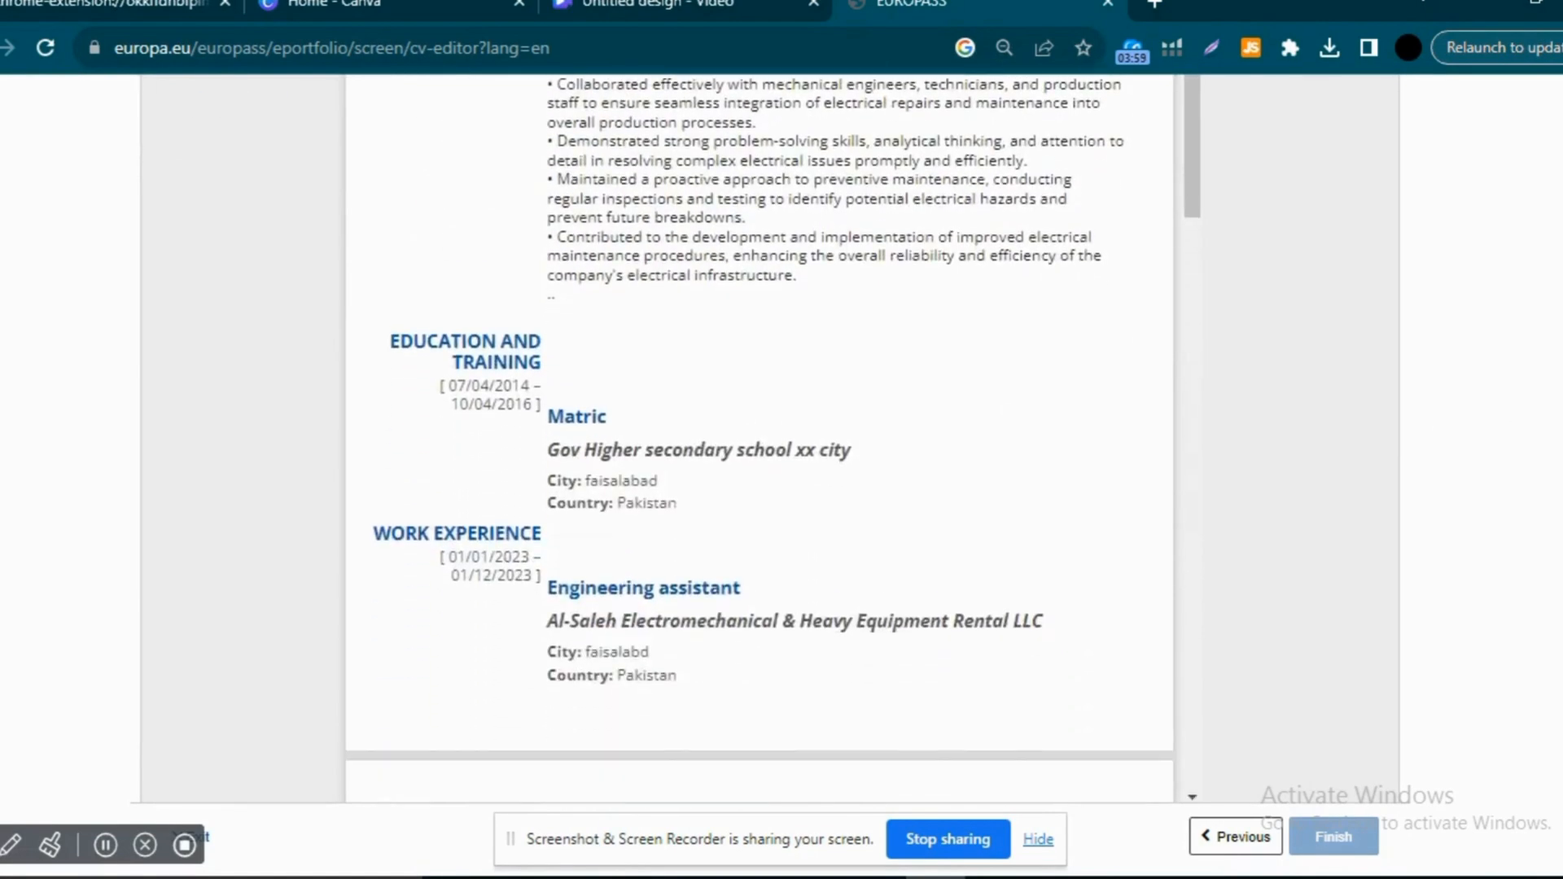
{"action": "scroll", "coordinate": [758, 391], "scroll_direction": "up", "scroll_amount": 12}
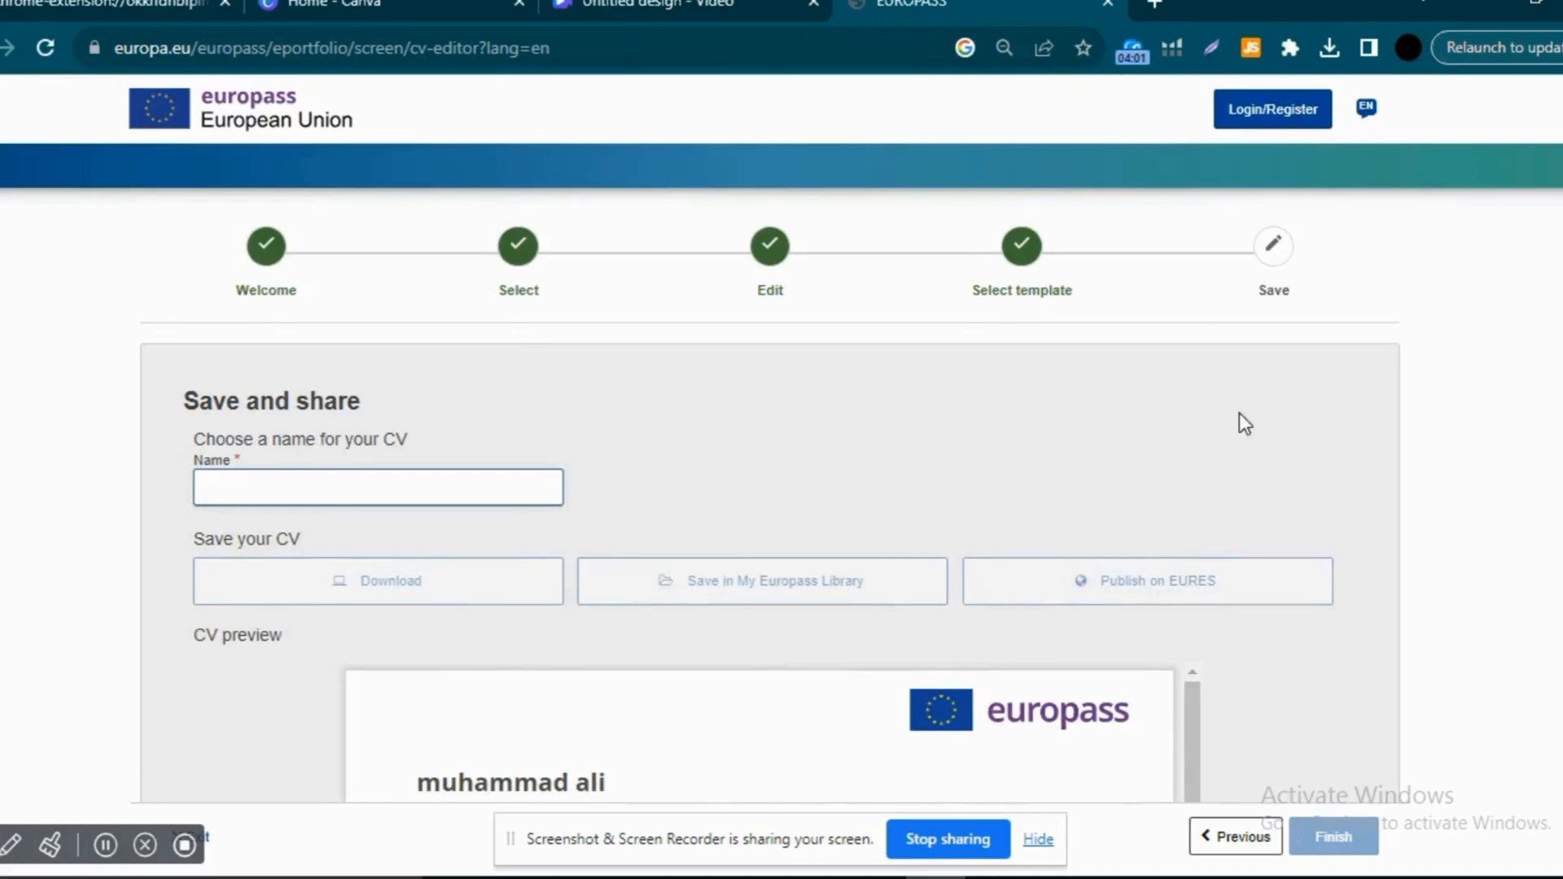